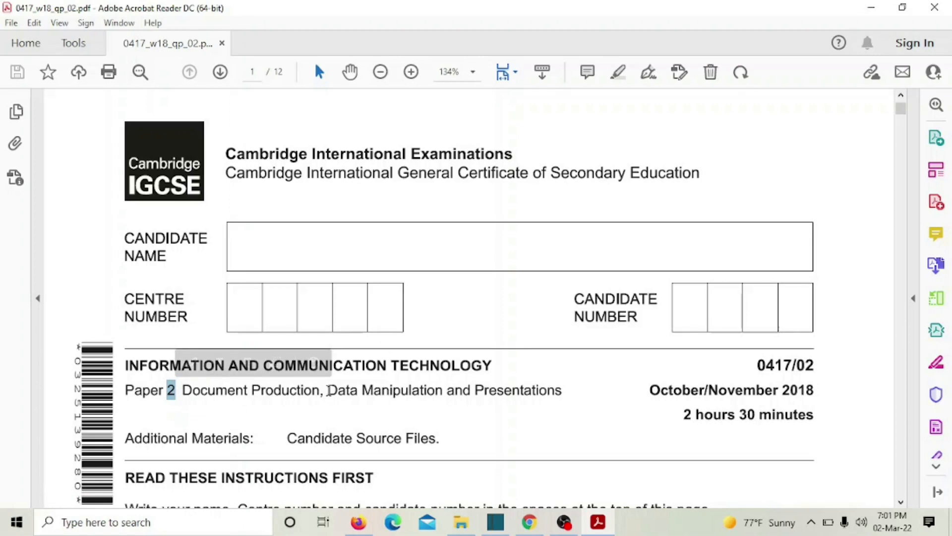
# Step: Read the Task 3 Database instructions and question 22 in the exam paper, noting the required currency, date format and field types
pyautogui.moveTo(327, 392); pyautogui.dragTo(443, 391)
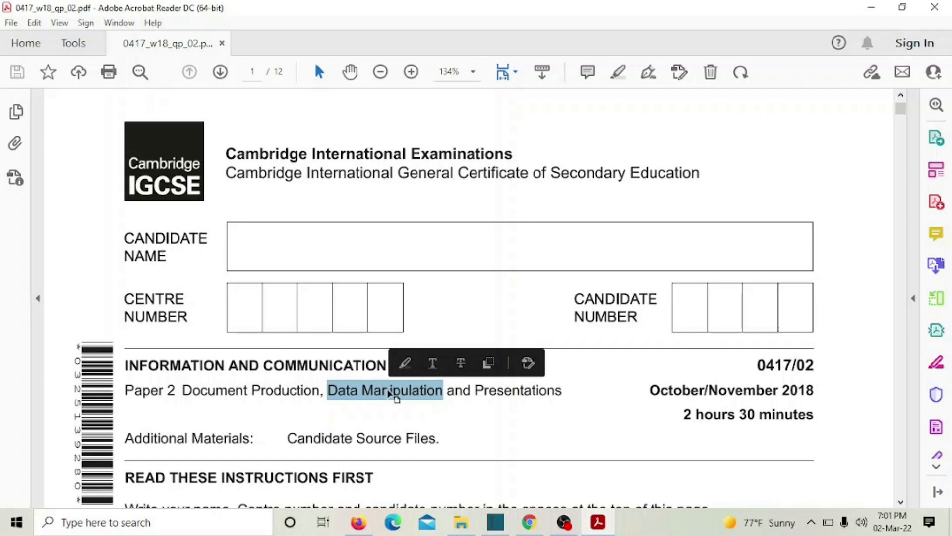
pyautogui.scroll(-20, 392, 395)
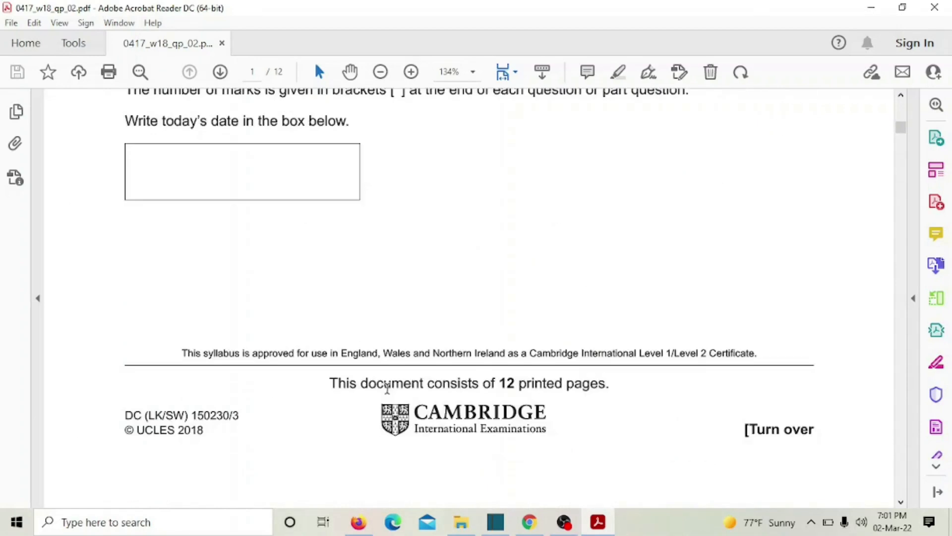
pyautogui.scroll(-20, 387, 386)
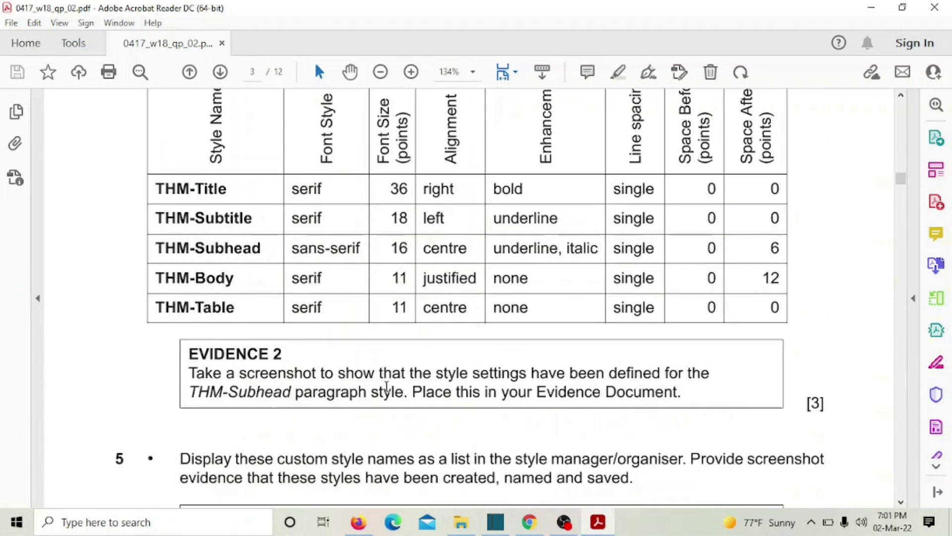
pyautogui.scroll(-18, 386, 384)
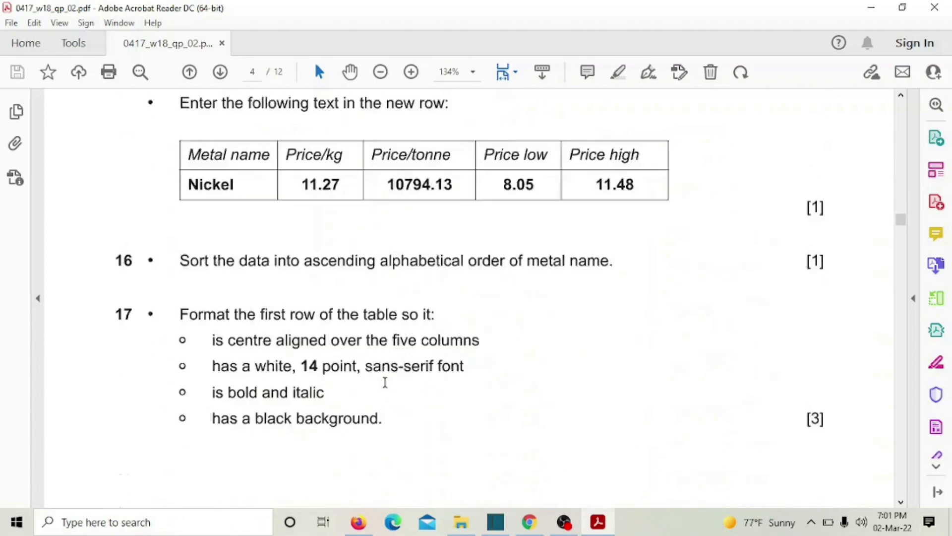
pyautogui.scroll(-15, 387, 384)
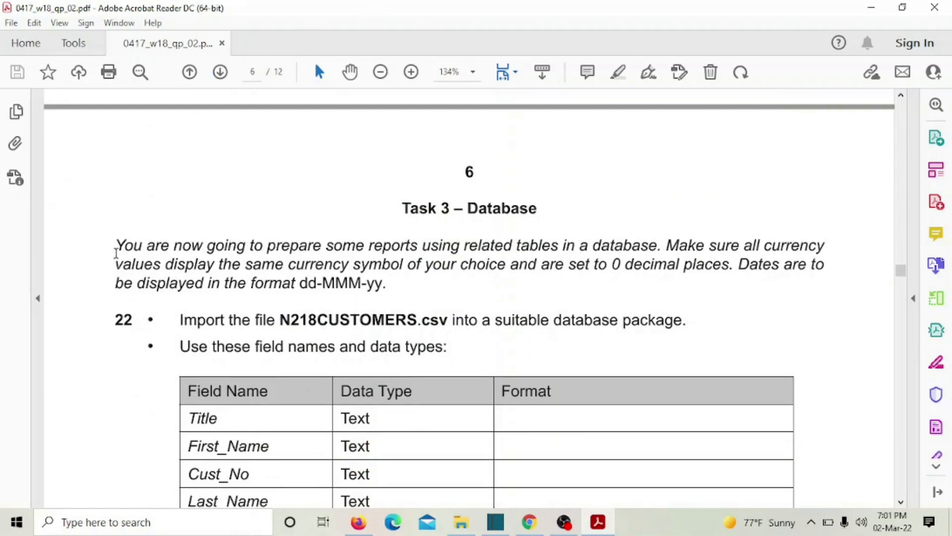
pyautogui.moveTo(116, 245); pyautogui.dragTo(703, 245)
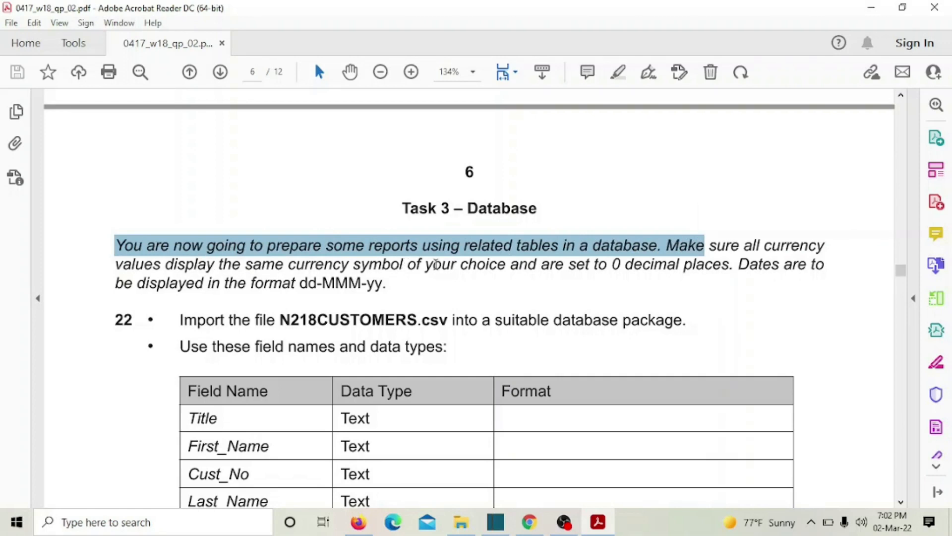
pyautogui.moveTo(462, 264); pyautogui.dragTo(658, 268)
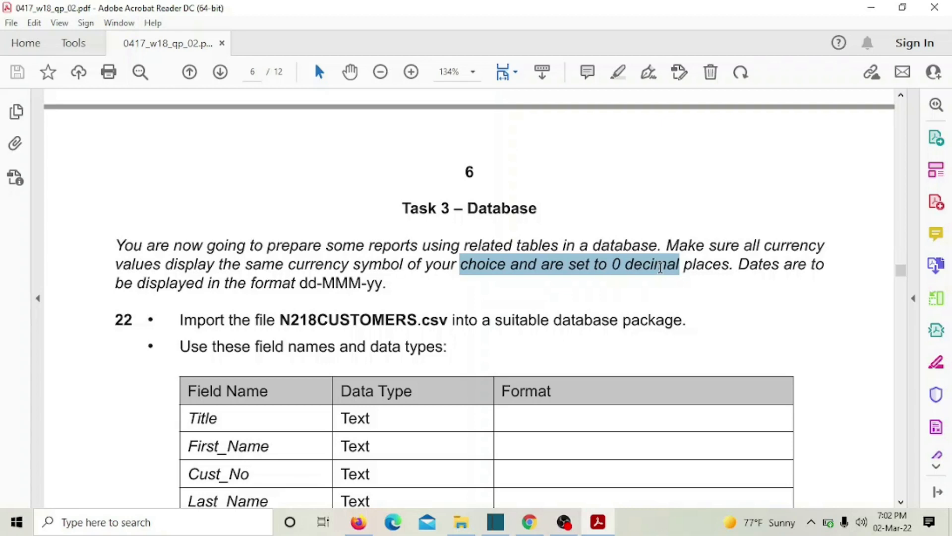
pyautogui.moveTo(661, 266); pyautogui.dragTo(660, 268)
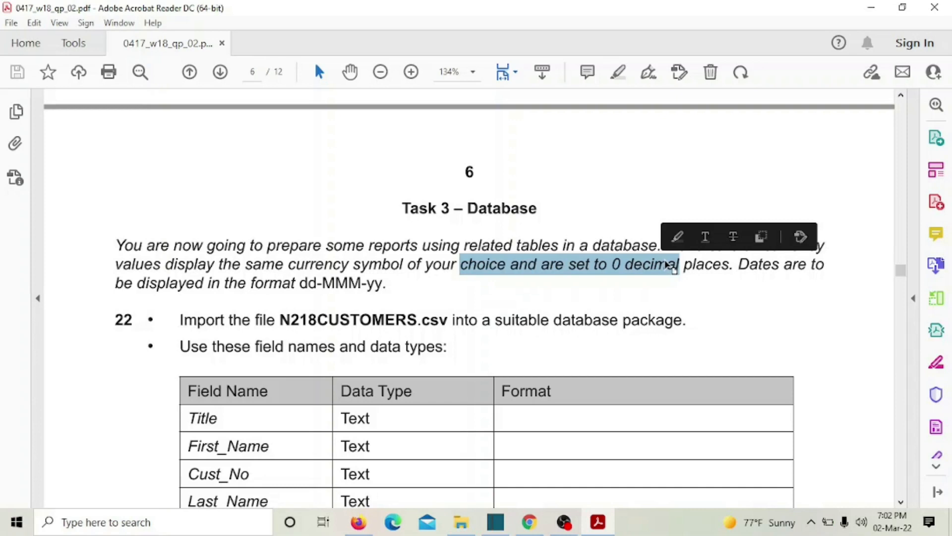
pyautogui.moveTo(300, 283); pyautogui.dragTo(382, 284)
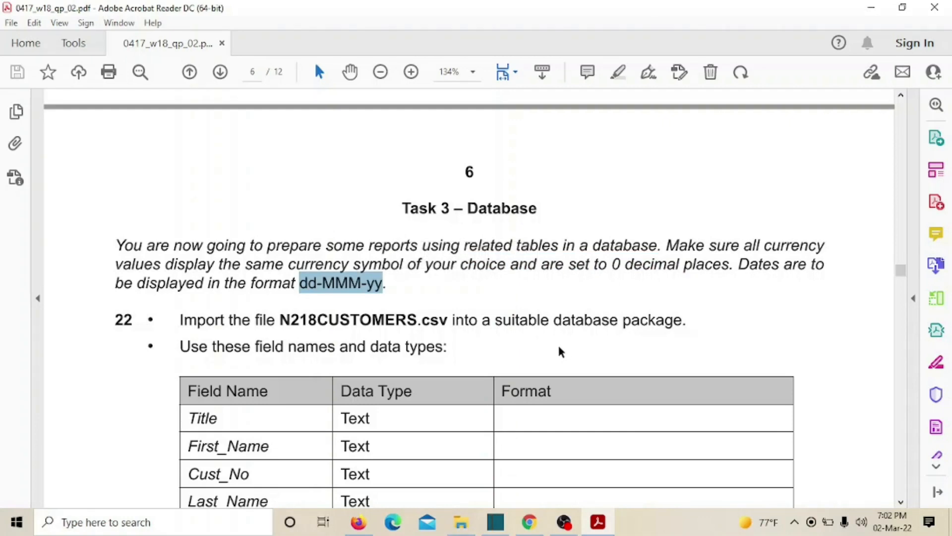
pyautogui.scroll(-3, 559, 351)
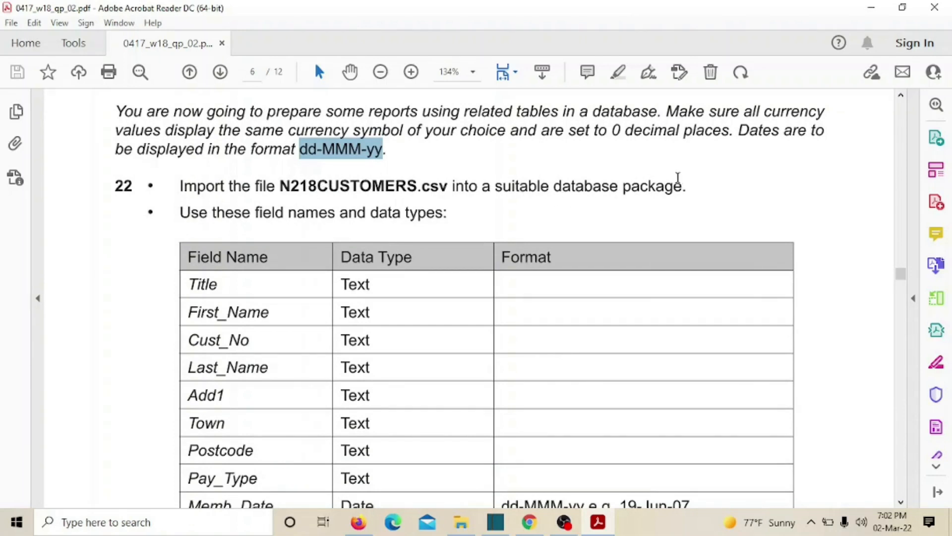
pyautogui.scroll(-1, 660, 342)
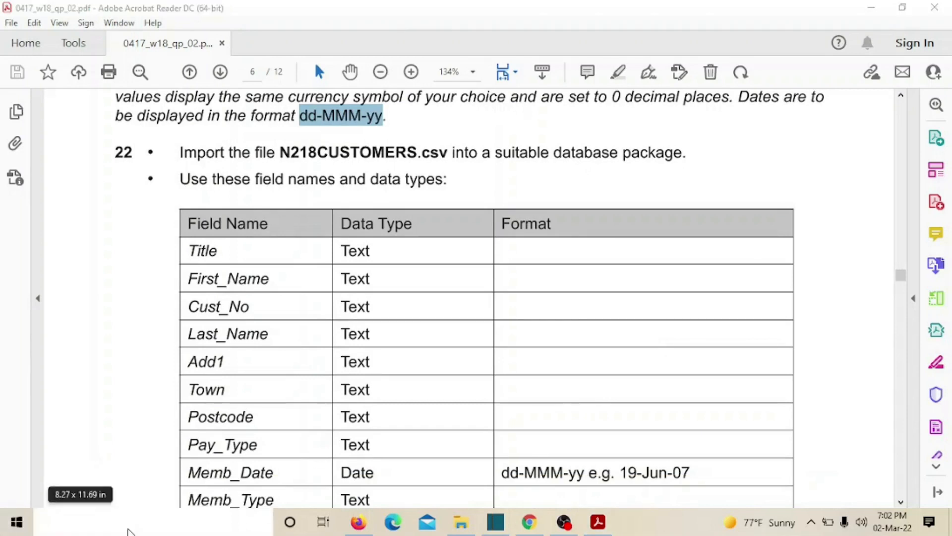
# Step: Switch to Microsoft Access, dismiss the activation notice and start a new blank database
pyautogui.click(130, 523)
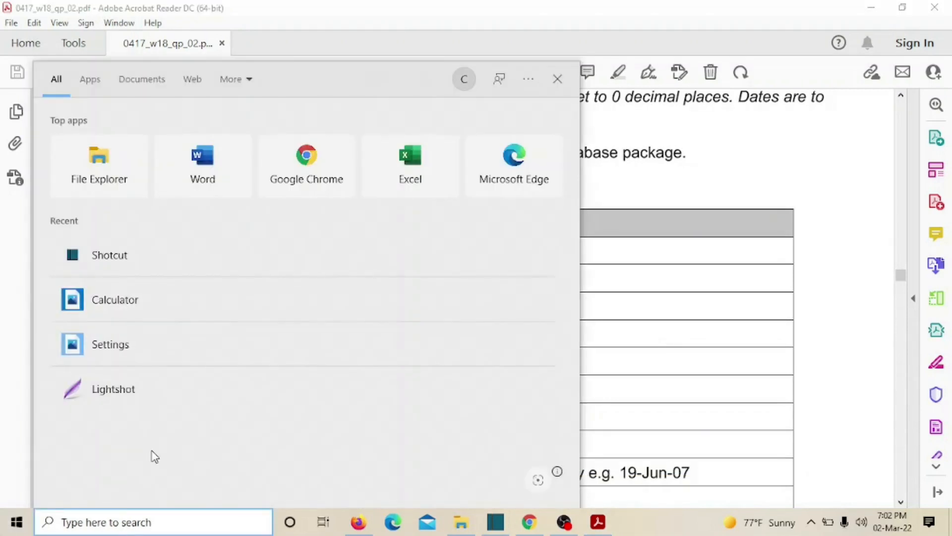
pyautogui.write('acc')
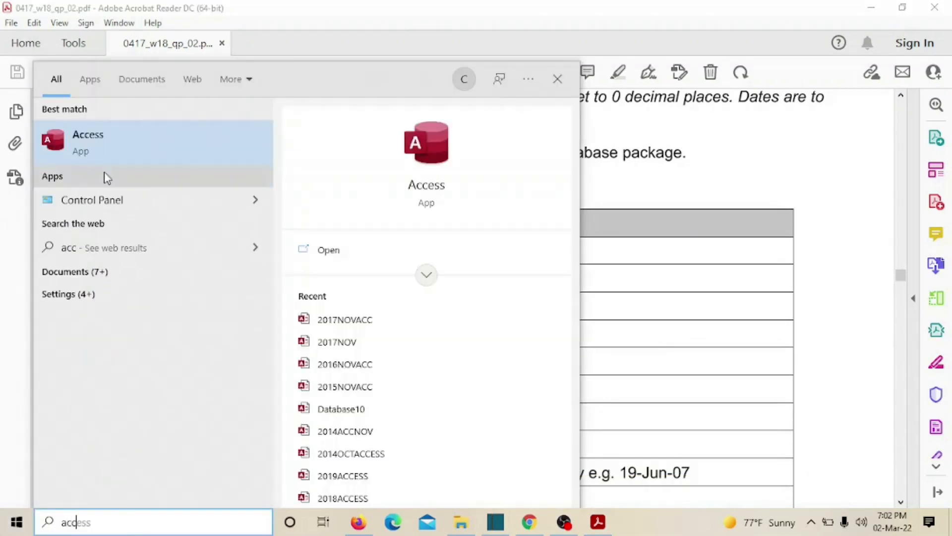
pyautogui.click(122, 141)
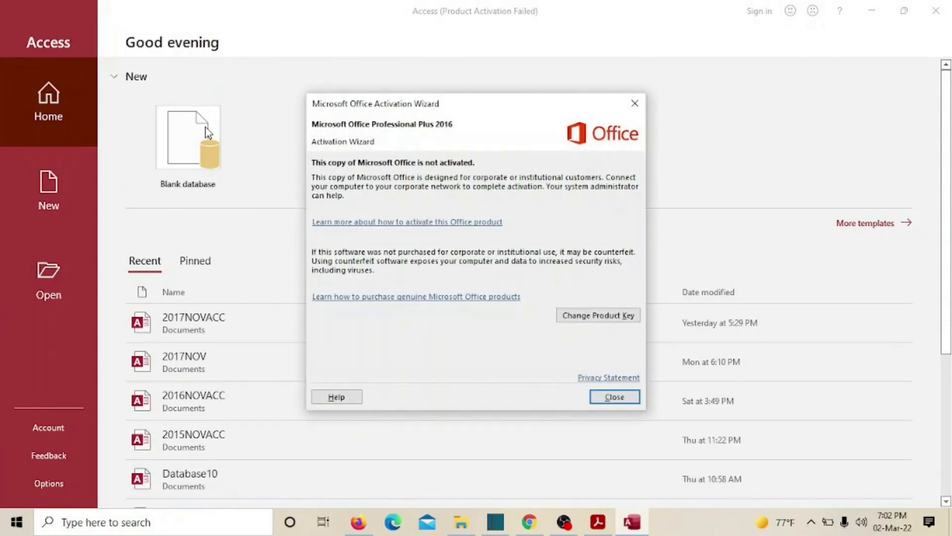
pyautogui.click(632, 396)
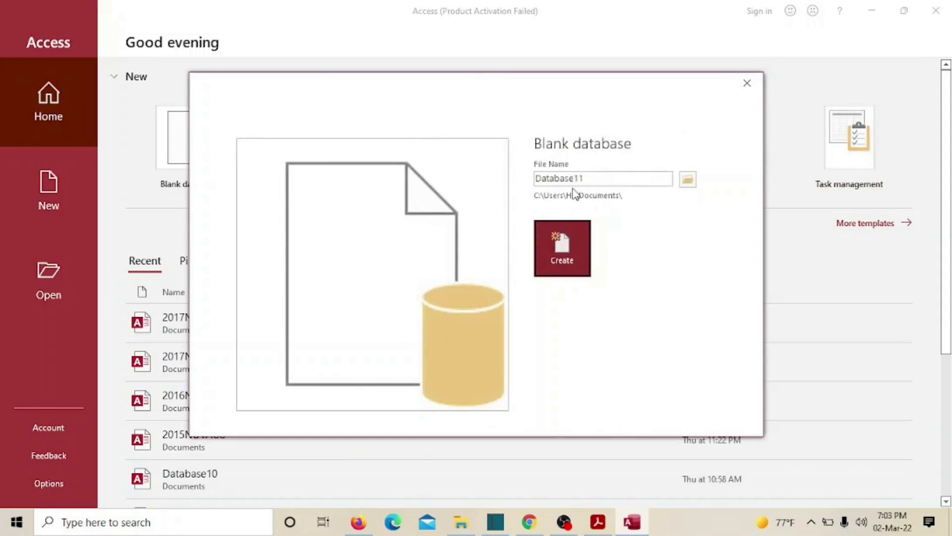
# Step: Create the blank database with the file name 2018NOVACC and close its empty default table
pyautogui.moveTo(535, 179); pyautogui.dragTo(613, 187)
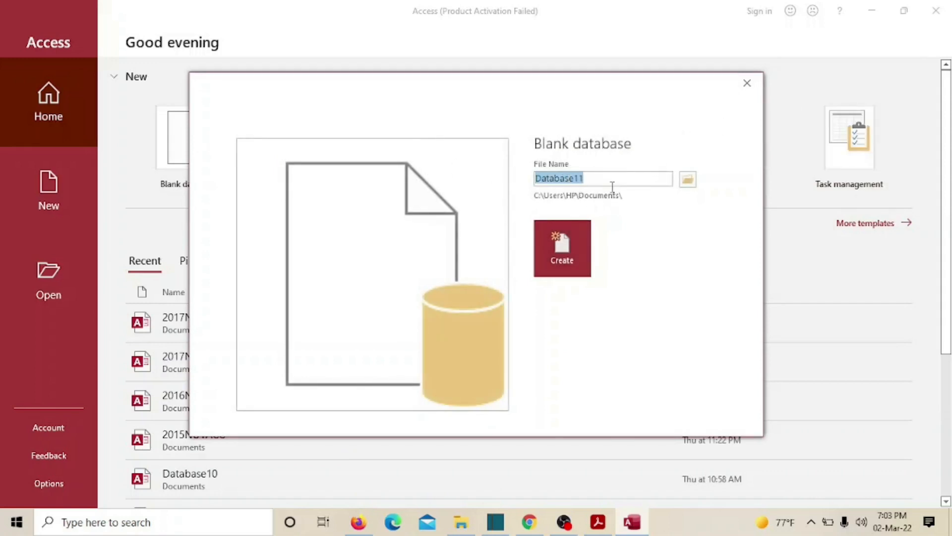
pyautogui.write('2018NOCACC')
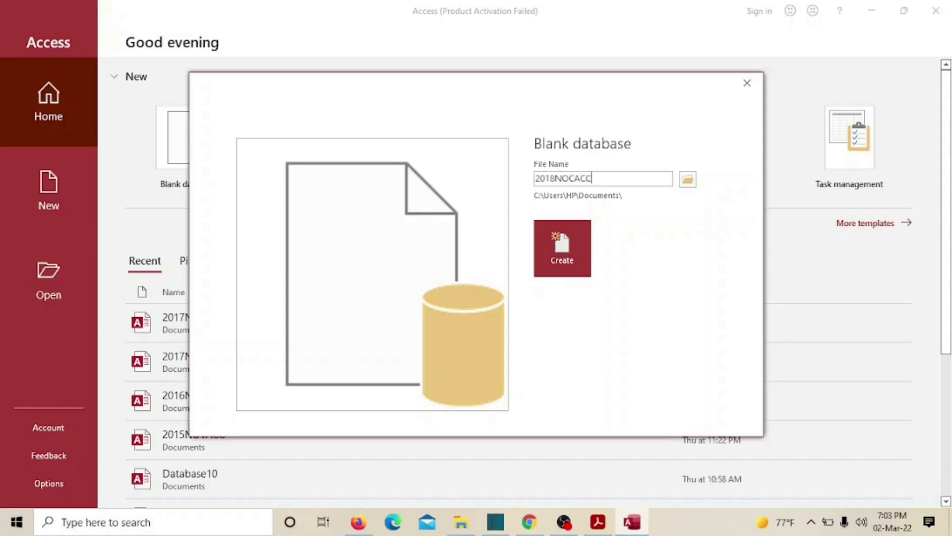
pyautogui.press('BackSpace')
pyautogui.press('BackSpace')
pyautogui.press('BackSpace')
pyautogui.press('BackSpace')
pyautogui.press('BackSpace')
pyautogui.press('Return')
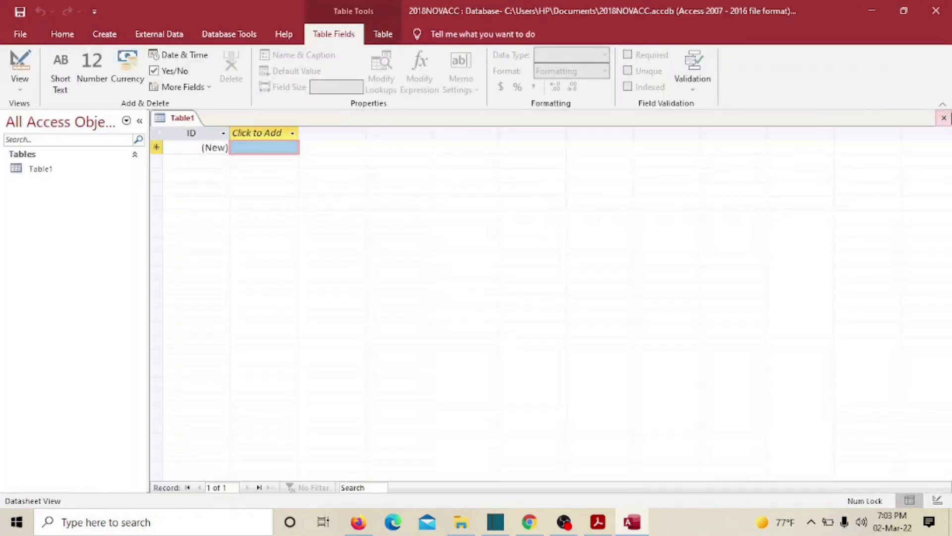
pyautogui.click(944, 118)
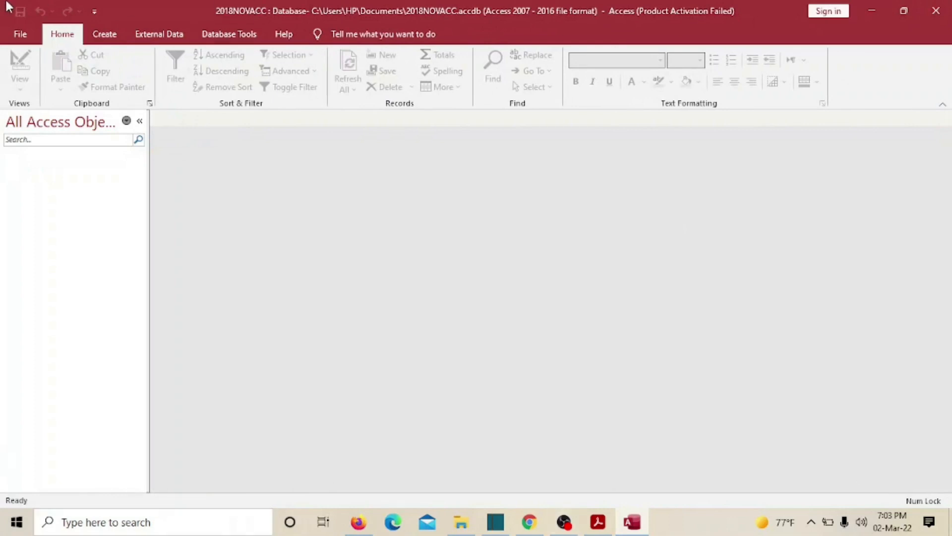
# Step: Start importing external data from a text file and open the browser for the source file
pyautogui.click(159, 30)
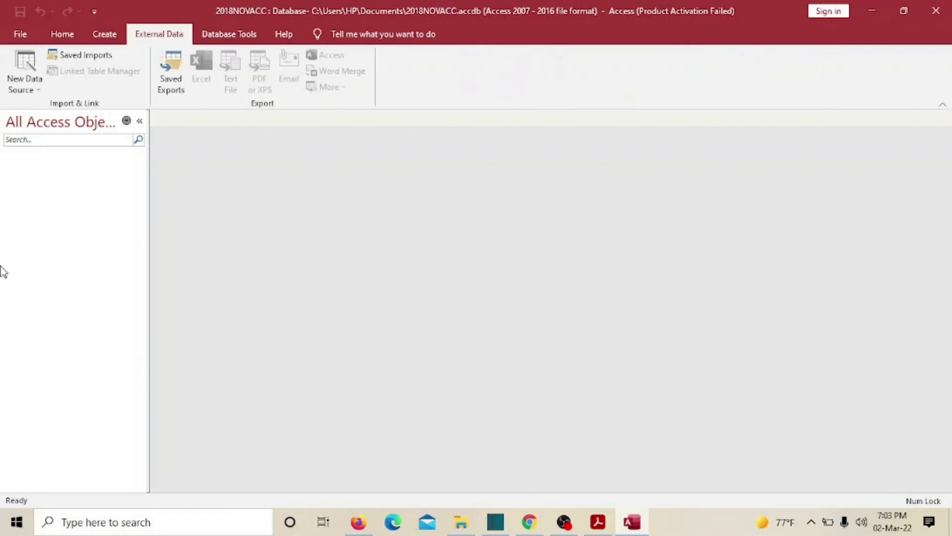
pyautogui.click(25, 73)
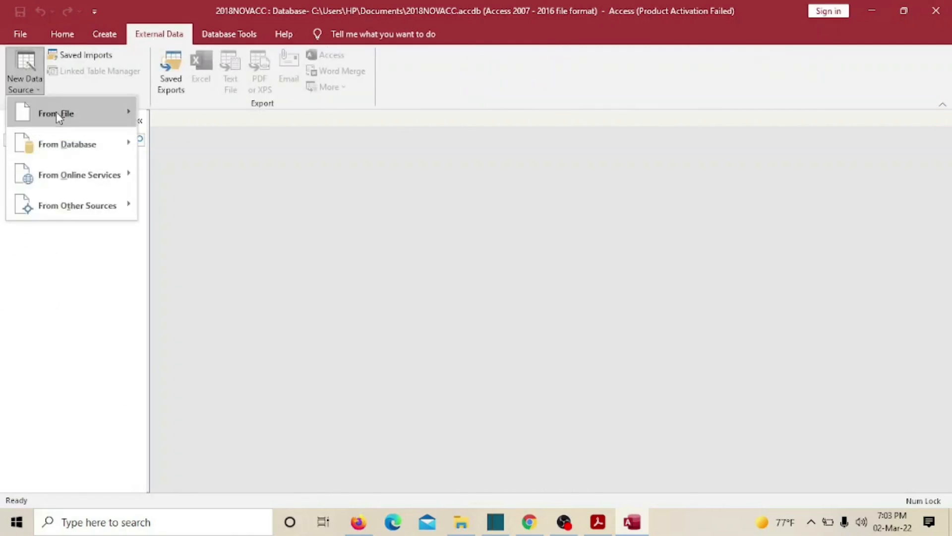
pyautogui.moveTo(55, 113)
pyautogui.click(182, 211)
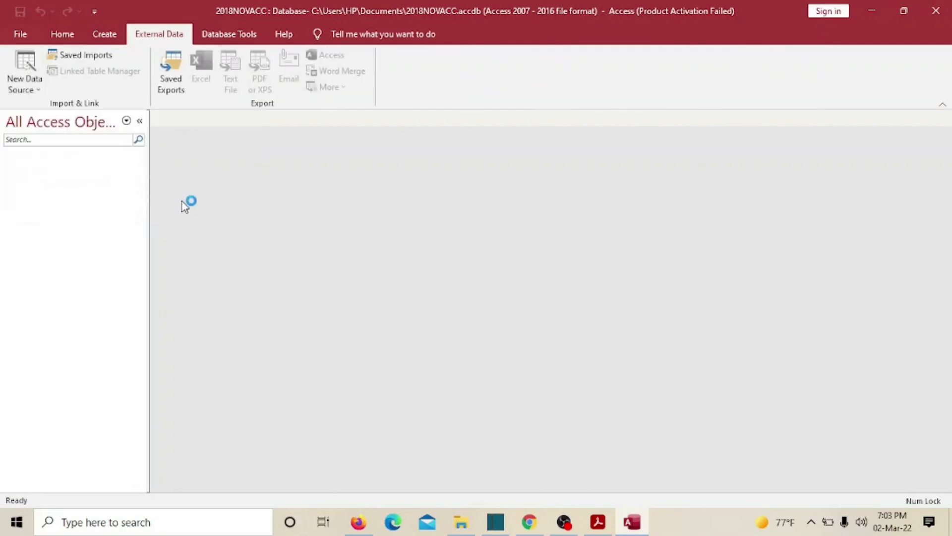
pyautogui.click(685, 146)
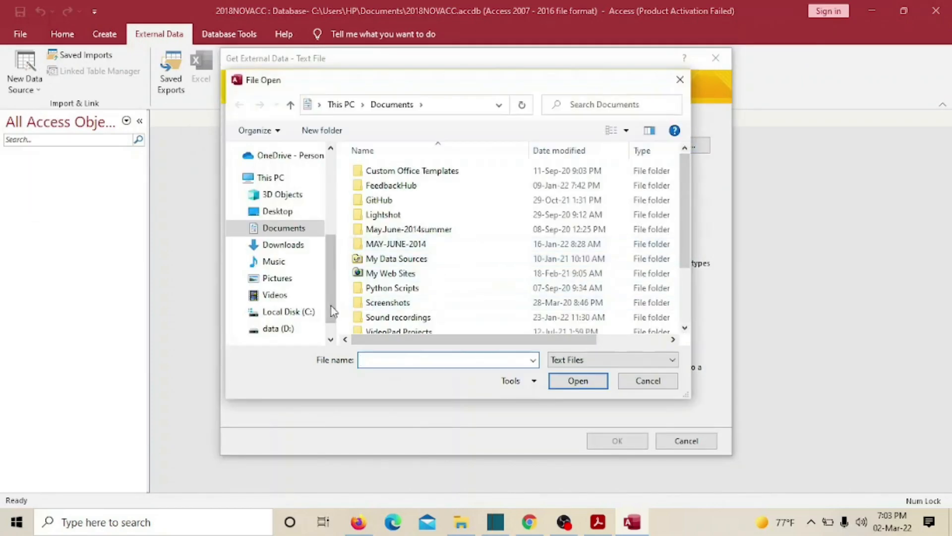
# Step: Choose N218CUSTOMERS.csv from D:\Documents\YT\2018\NOV.DEC\PAPER 2 as the source to import into a new table
pyautogui.click(297, 330)
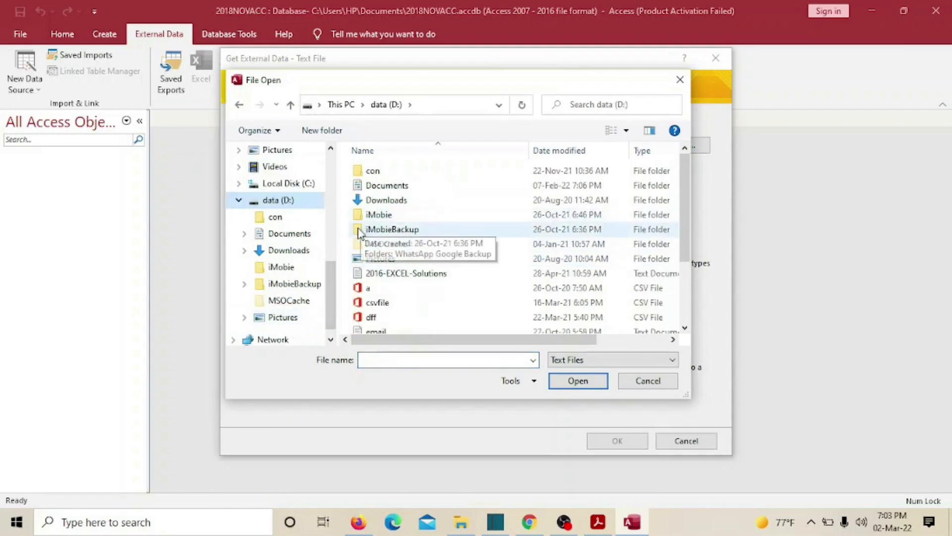
pyautogui.doubleClick(405, 185)
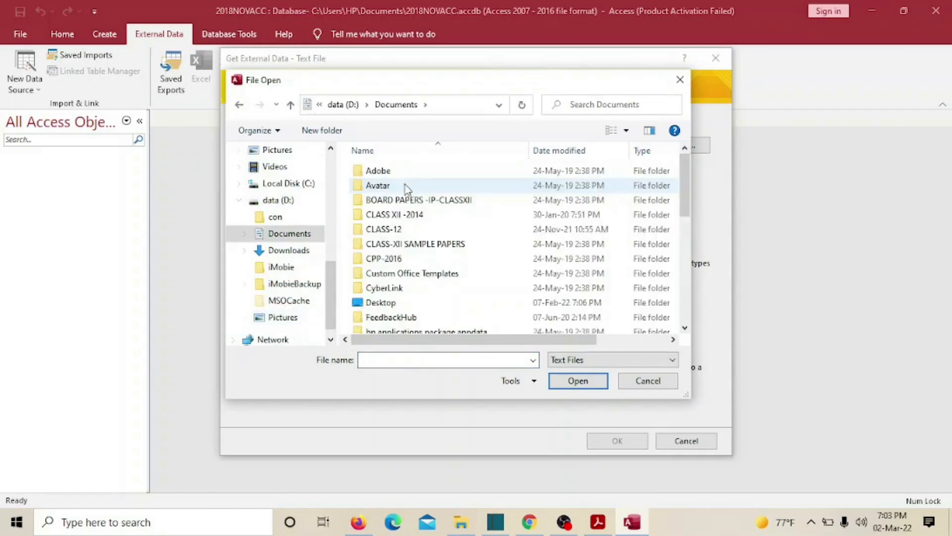
pyautogui.scroll(-1, 426, 233)
pyautogui.scroll(-5, 425, 233)
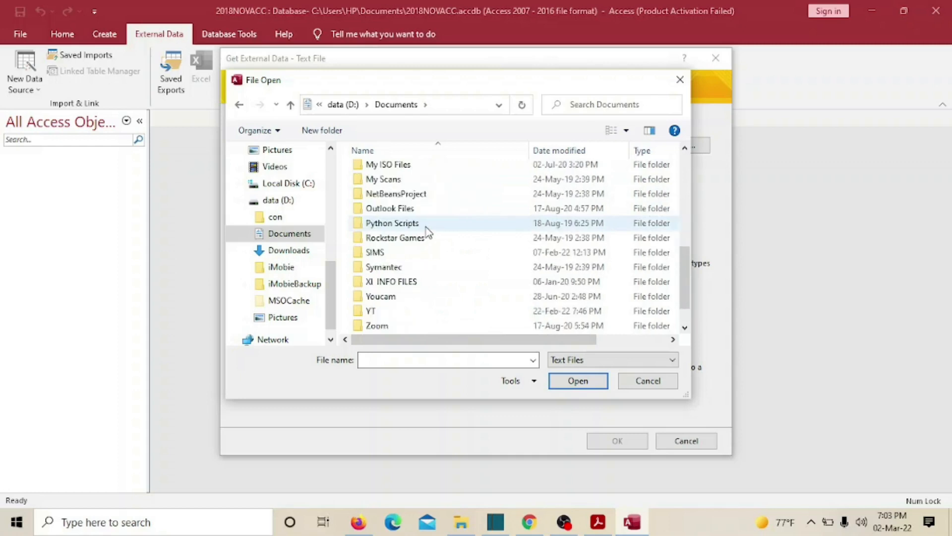
pyautogui.doubleClick(371, 311)
pyautogui.doubleClick(377, 230)
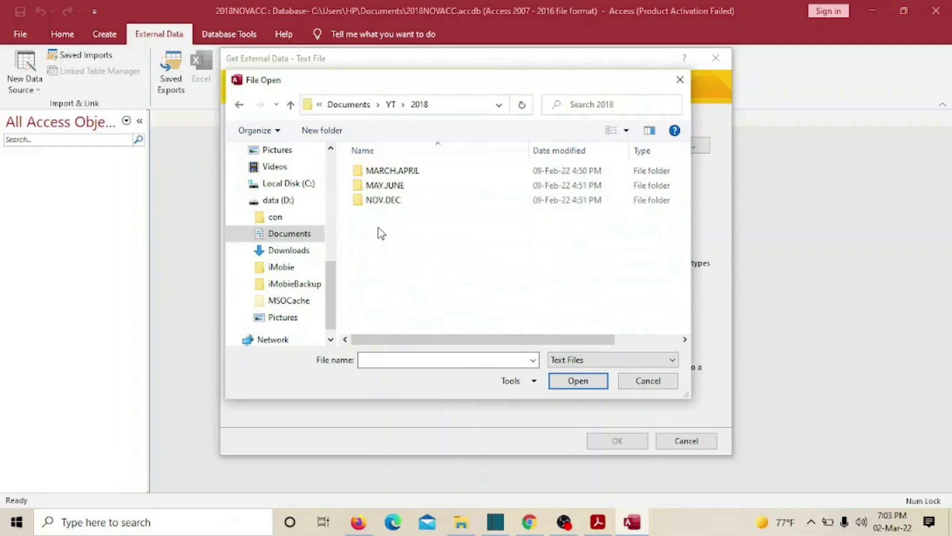
pyautogui.doubleClick(394, 204)
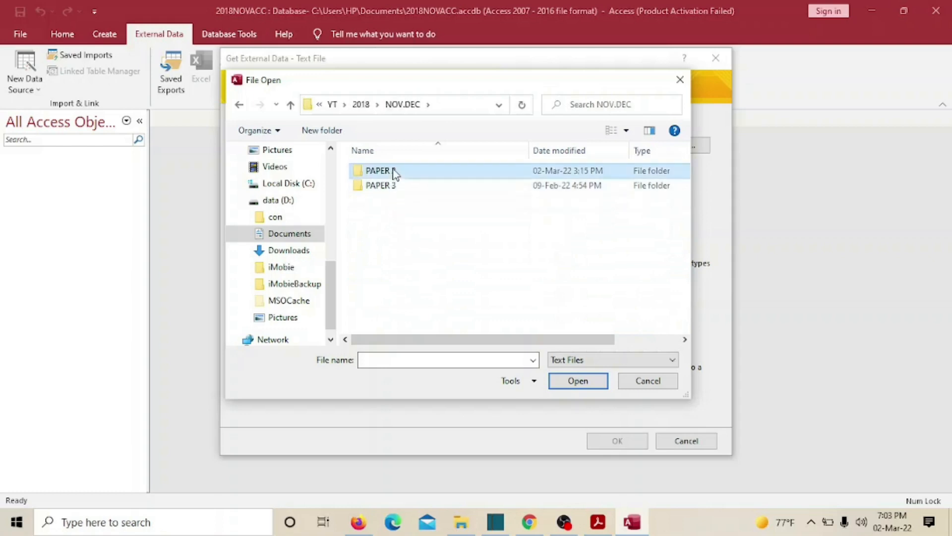
pyautogui.doubleClick(392, 174)
pyautogui.doubleClick(421, 173)
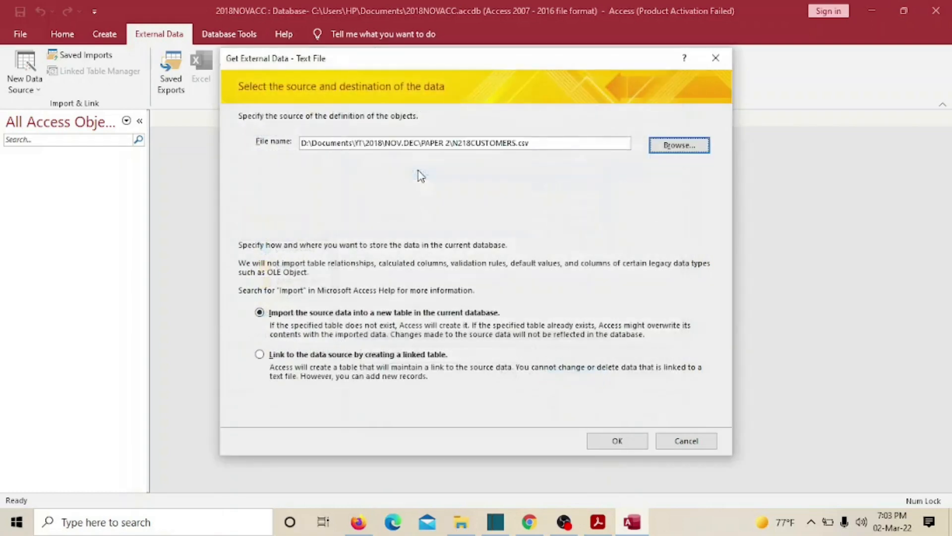
pyautogui.click(619, 440)
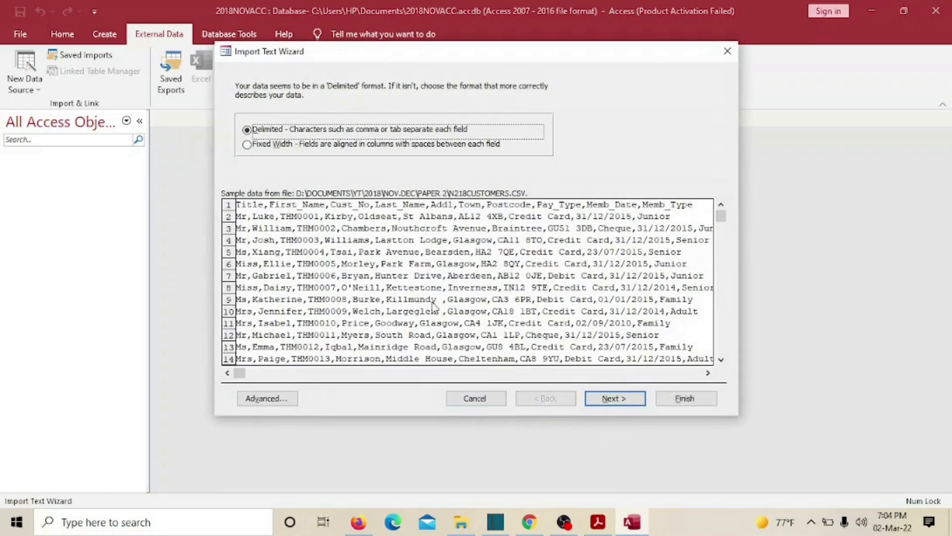
# Step: Import the data as comma-delimited text and treat the first row as field names
pyautogui.click(615, 399)
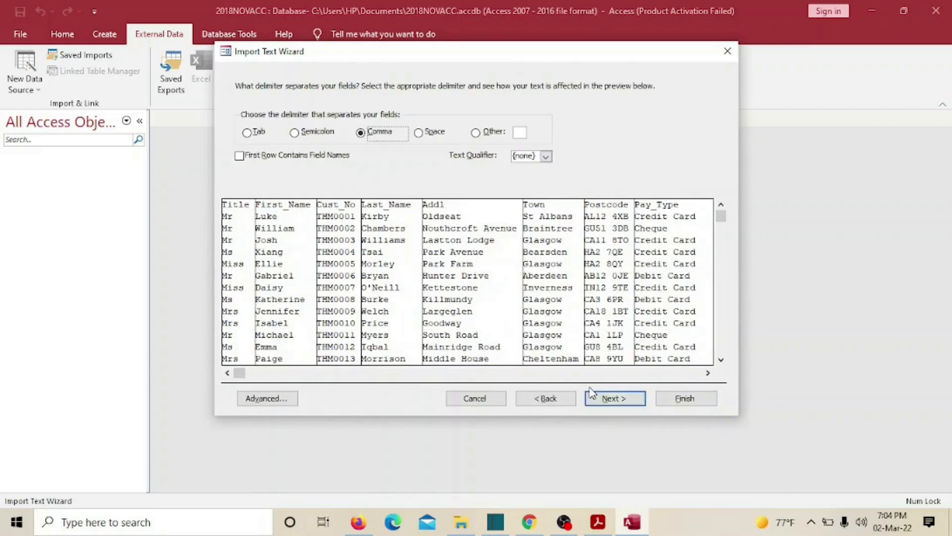
pyautogui.click(239, 155)
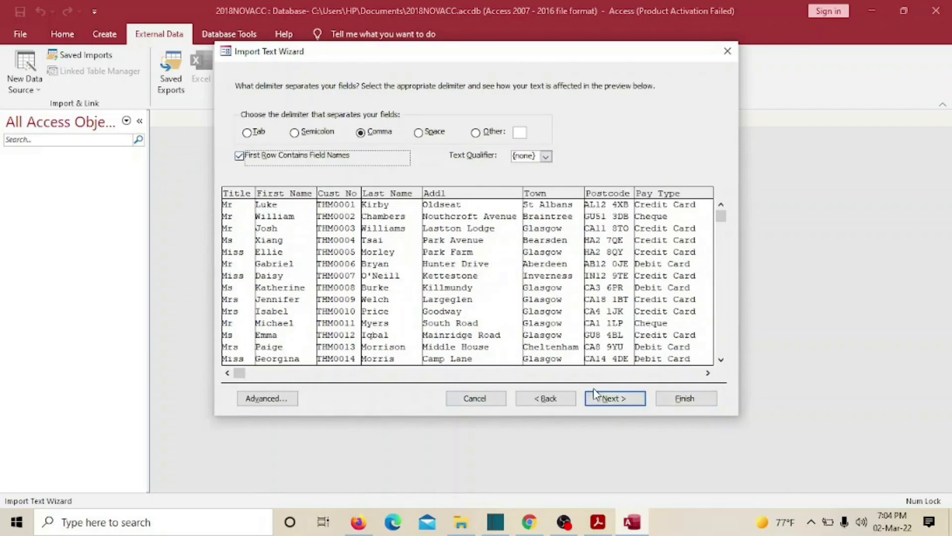
pyautogui.click(614, 399)
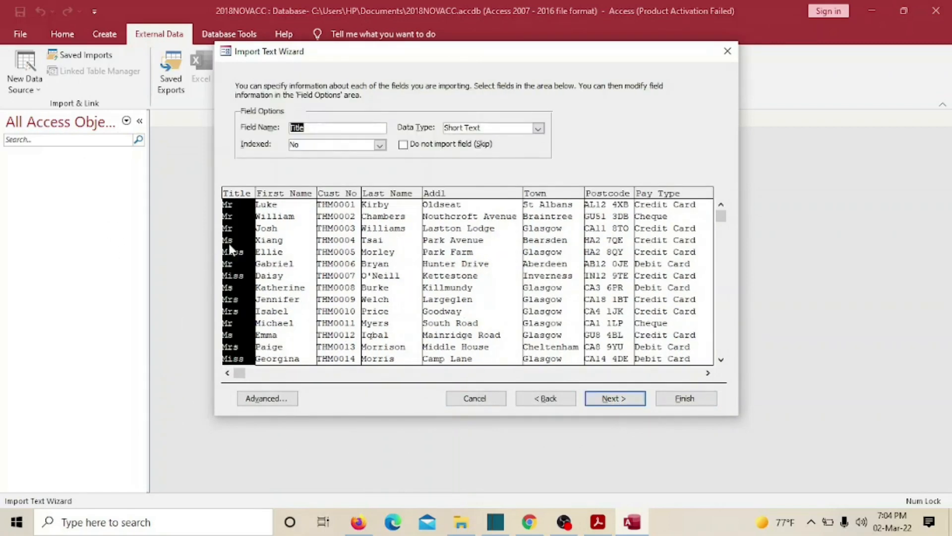
# Step: Compare the data types in the N218CUSTOMERS import specification with the field table in the 0417_w18_qp_02 exam paper, and accept the specification
pyautogui.click(279, 398)
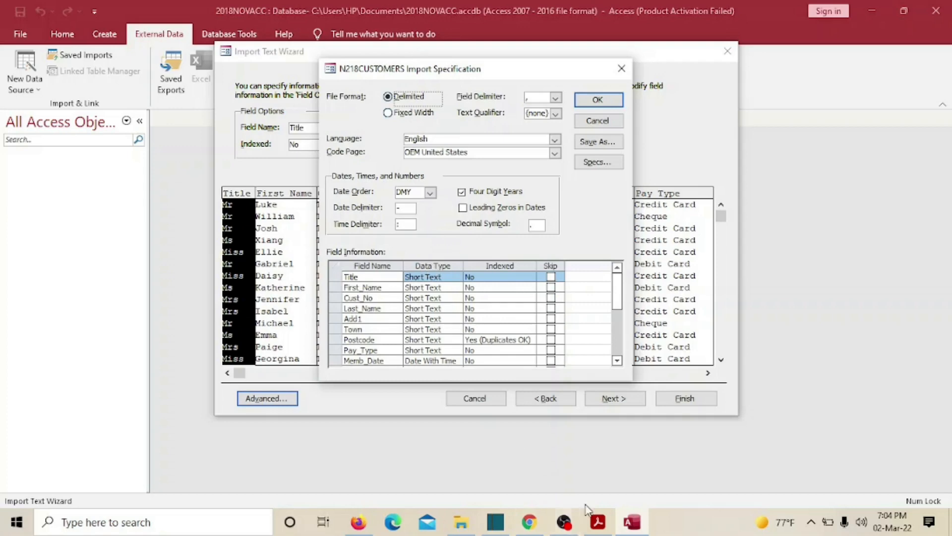
pyautogui.click(599, 522)
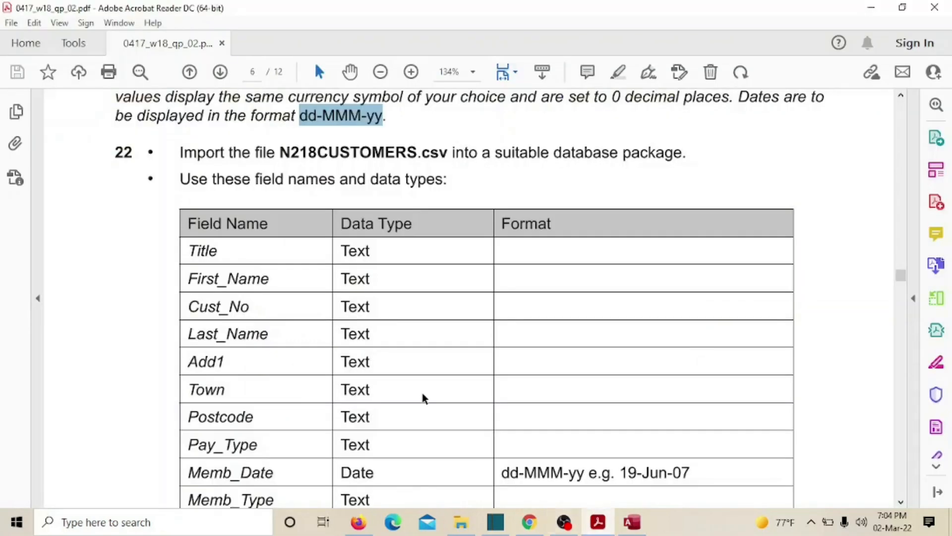
pyautogui.scroll(-3, 406, 349)
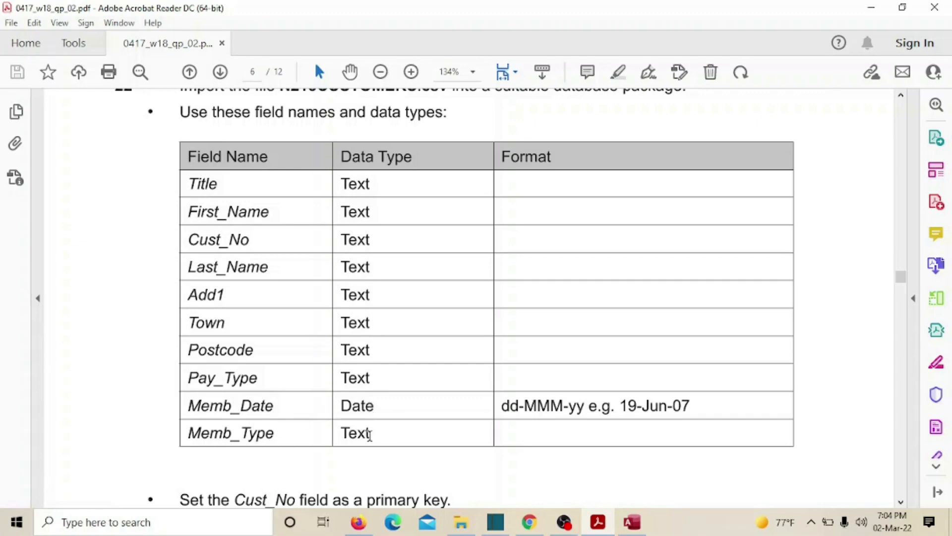
pyautogui.scroll(3, 374, 426)
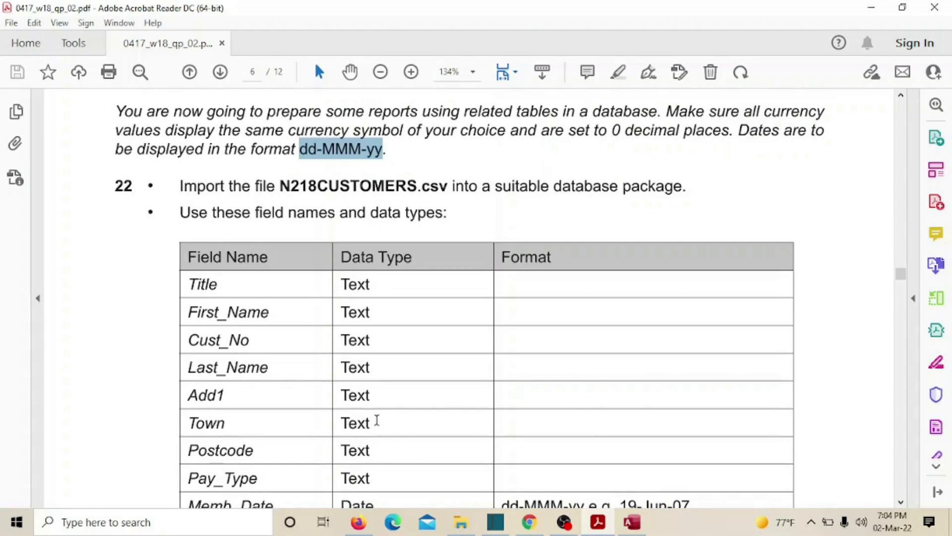
pyautogui.scroll(-2, 377, 421)
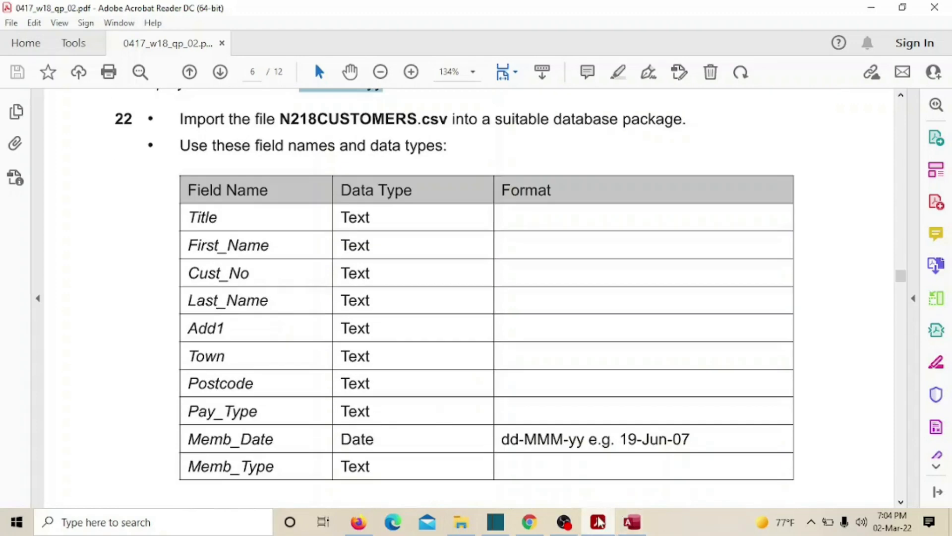
pyautogui.click(633, 522)
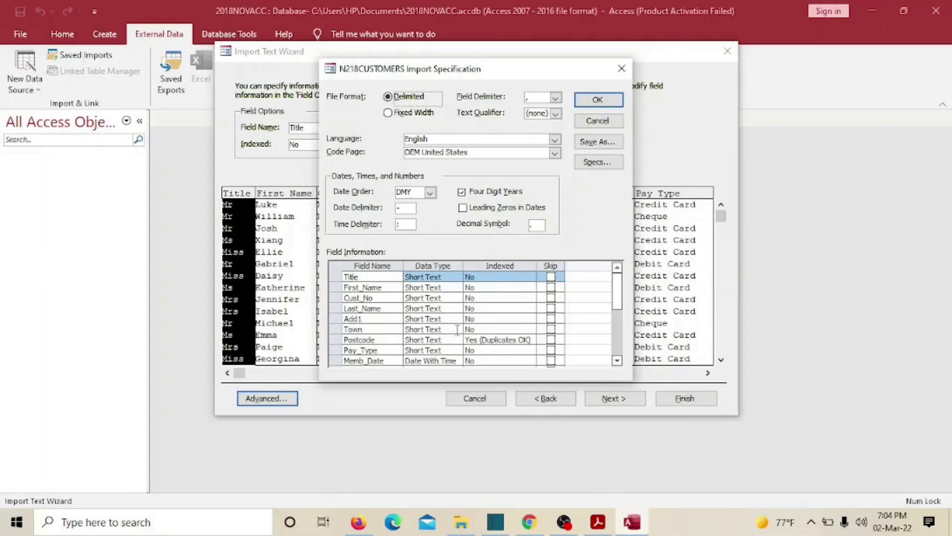
pyautogui.scroll(-1, 458, 331)
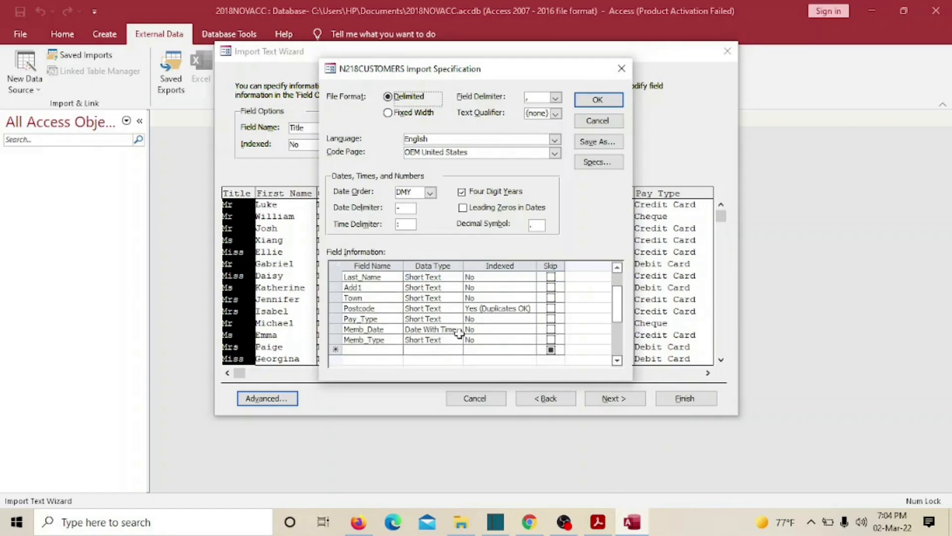
pyautogui.scroll(1, 447, 333)
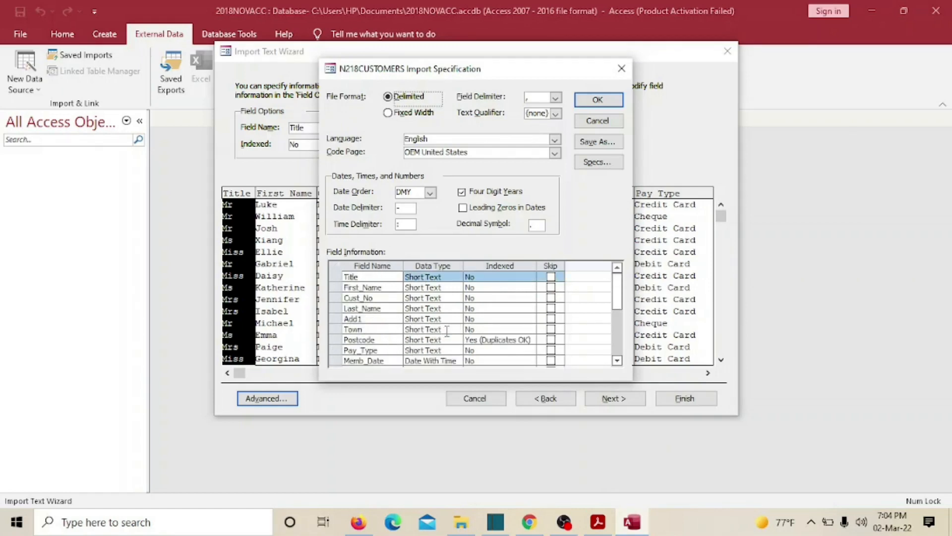
pyautogui.click(598, 100)
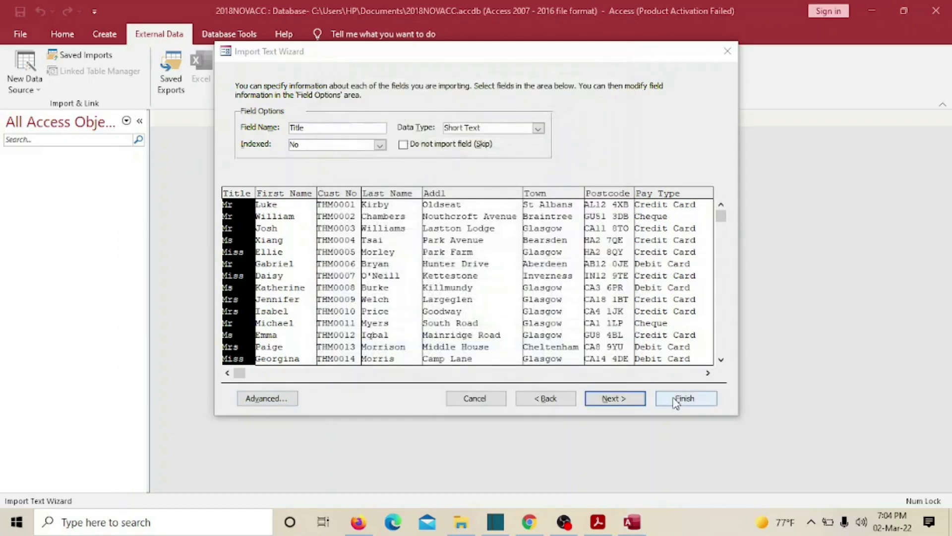
# Step: Check the exam paper's primary key instruction in Acrobat Reader, and choose Cust_No as the imported table's own primary key in Access
pyautogui.click(615, 398)
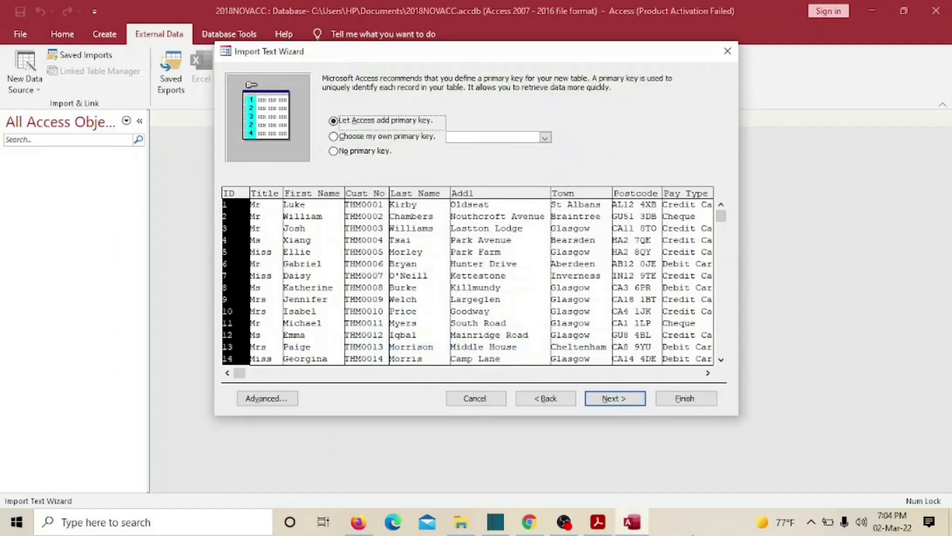
pyautogui.click(598, 522)
pyautogui.scroll(-4, 373, 300)
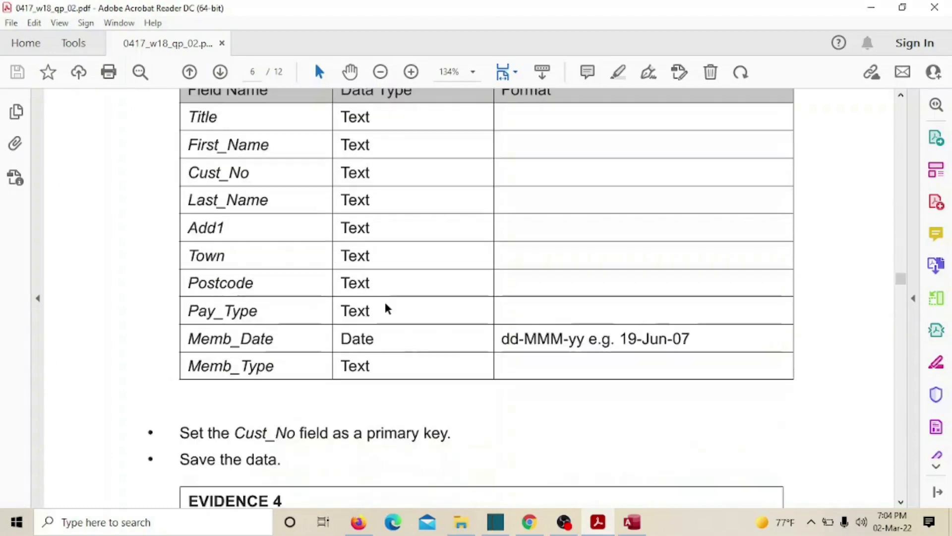
pyautogui.moveTo(237, 337); pyautogui.dragTo(291, 338)
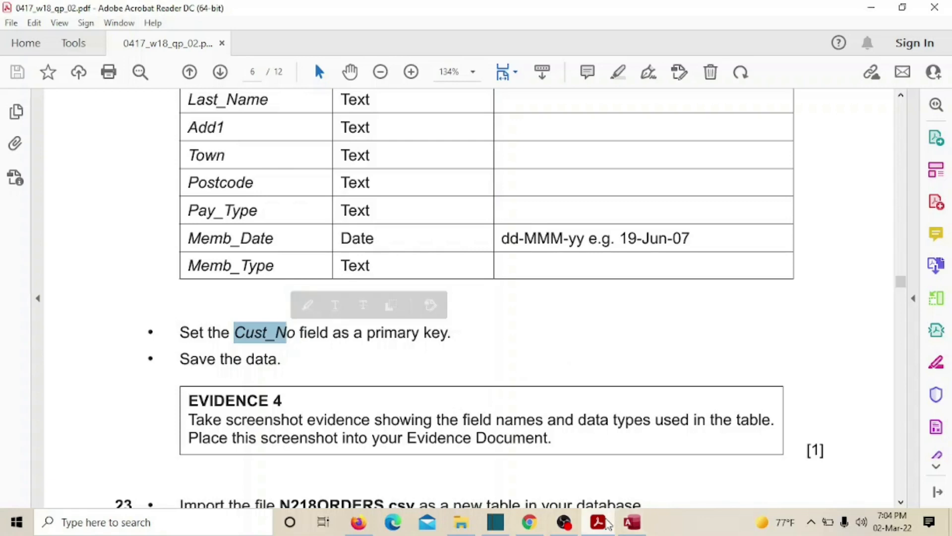
pyautogui.click(631, 522)
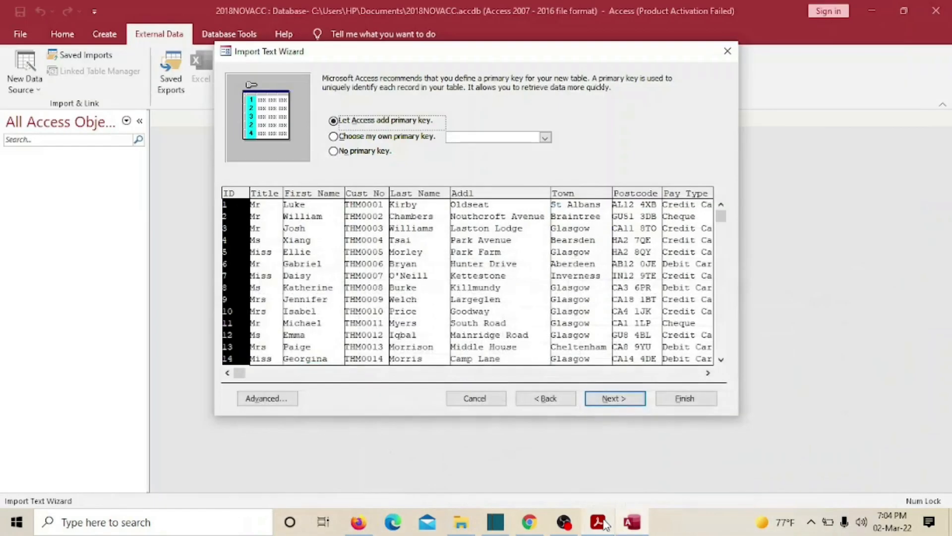
pyautogui.click(336, 138)
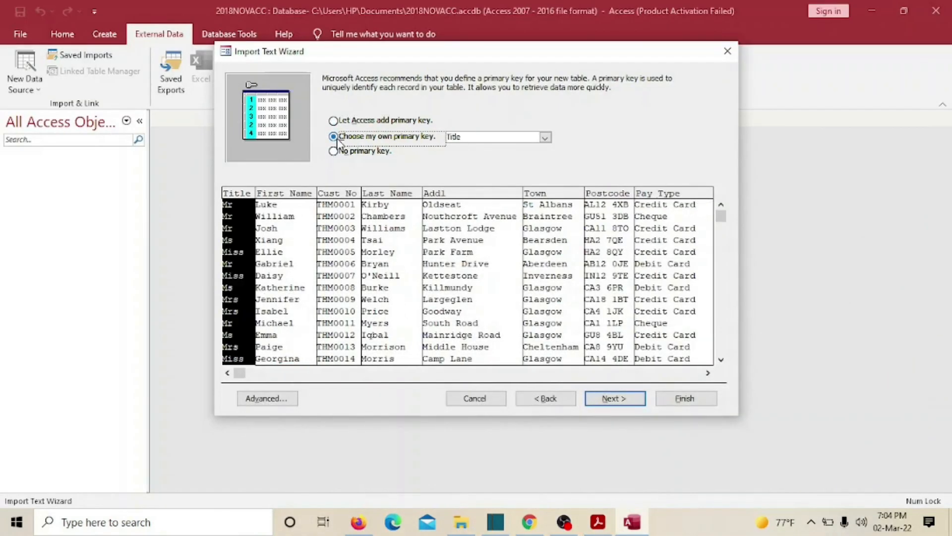
pyautogui.click(546, 137)
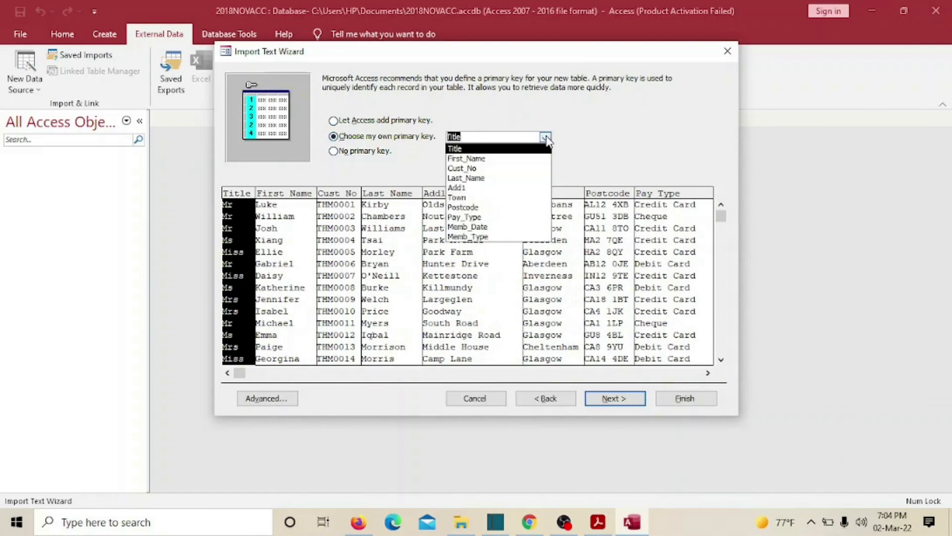
pyautogui.click(487, 169)
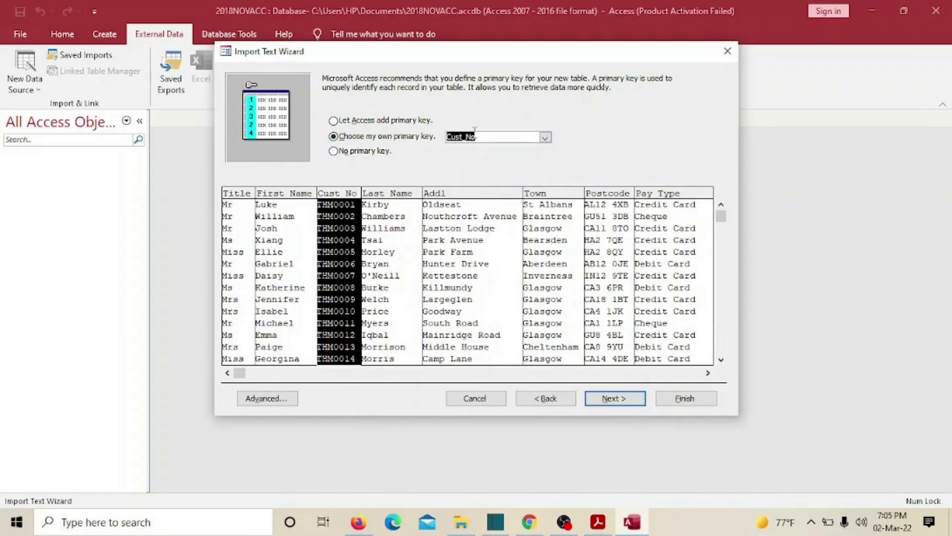
# Step: Finish the import into the table N218CUSTOMERS without saving the import steps
pyautogui.click(614, 398)
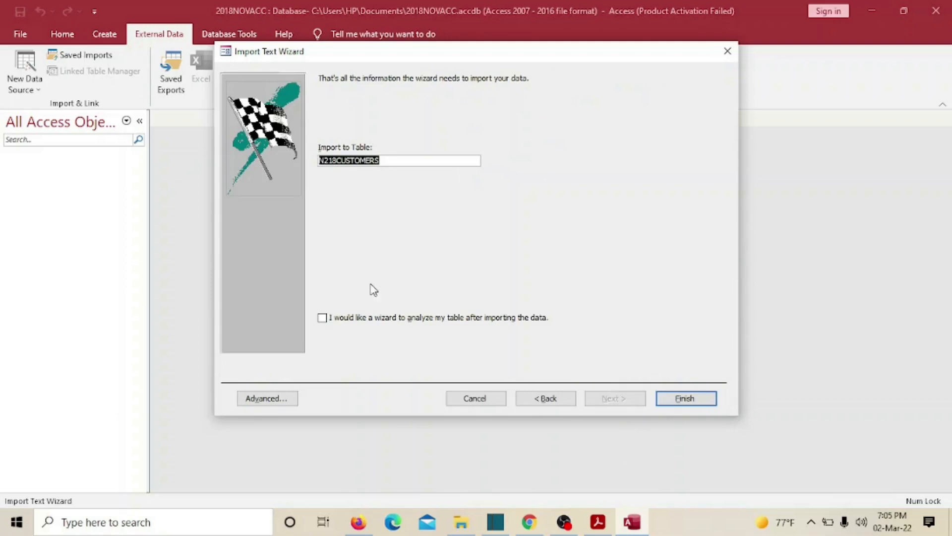
pyautogui.click(697, 397)
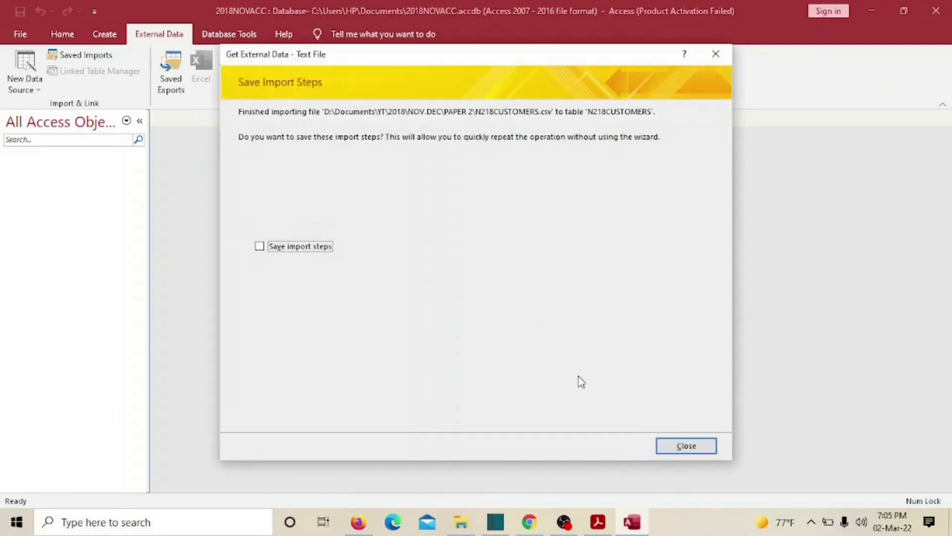
pyautogui.click(685, 445)
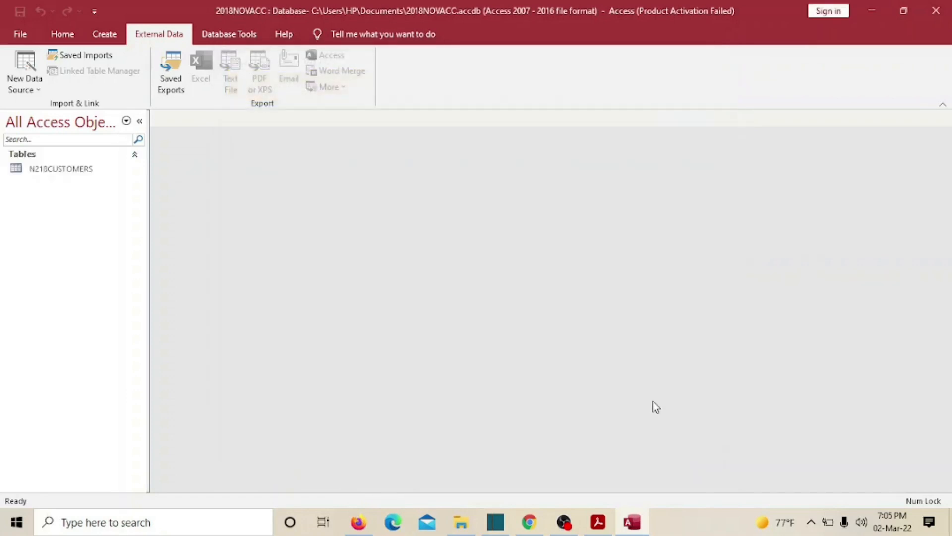
# Step: Open the N218CUSTOMERS table and widen its Memb_Date and Add1 columns
pyautogui.doubleClick(78, 170)
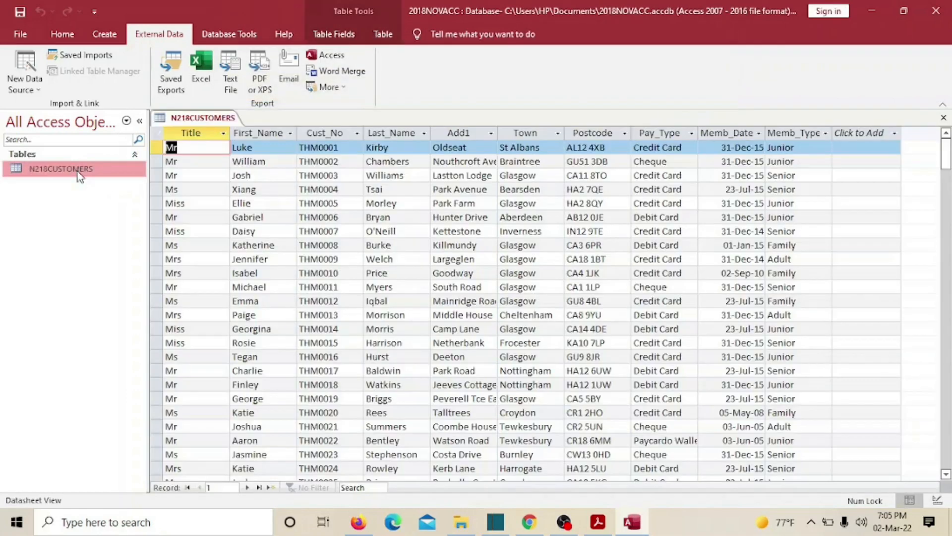
pyautogui.moveTo(765, 133); pyautogui.dragTo(786, 135)
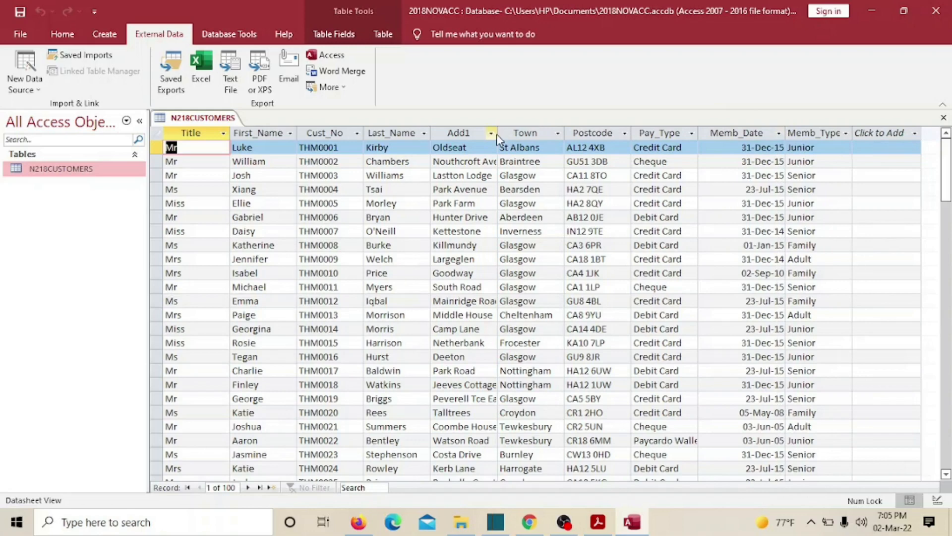
pyautogui.moveTo(496, 134); pyautogui.dragTo(525, 135)
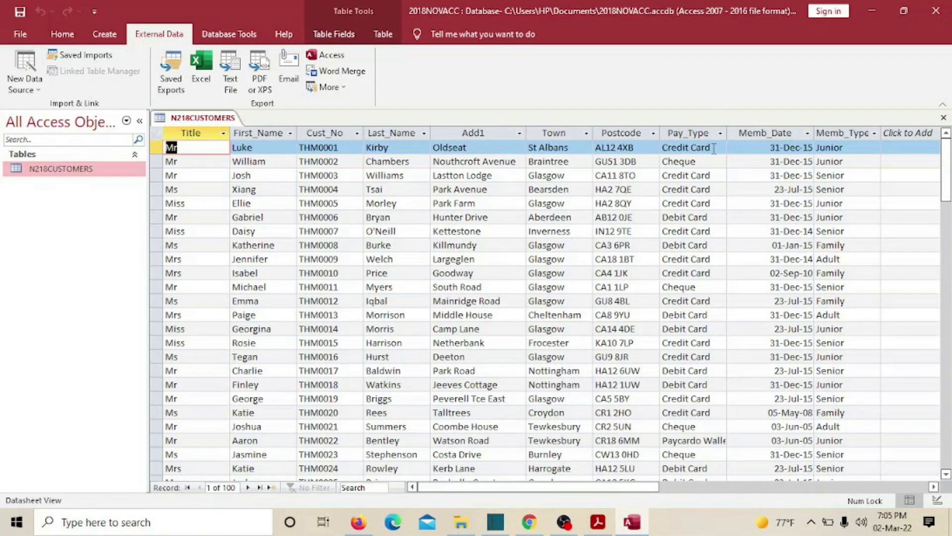
# Step: Read the EVIDENCE 4 instructions in the exam paper and show the N218CUSTOMERS table in Design View in Access
pyautogui.click(598, 522)
pyautogui.scroll(-2, 362, 233)
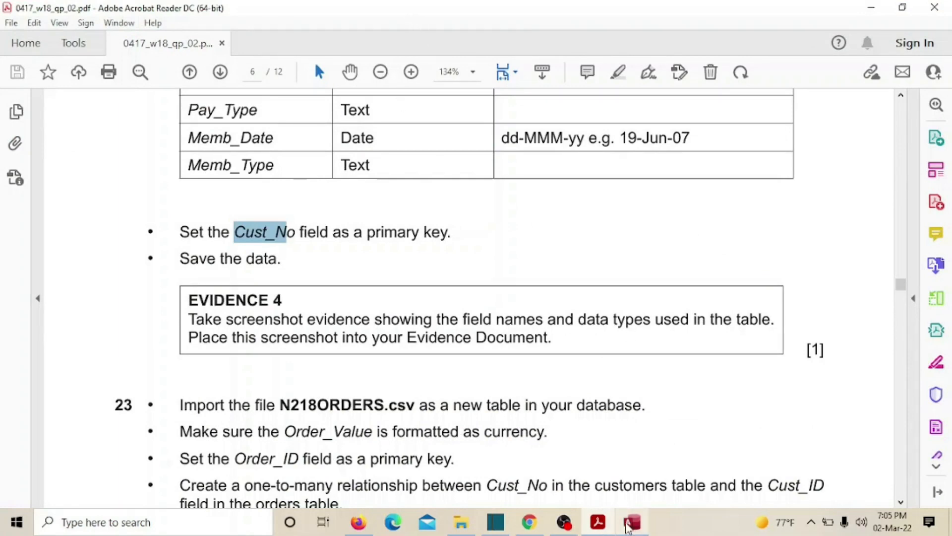
pyautogui.click(631, 522)
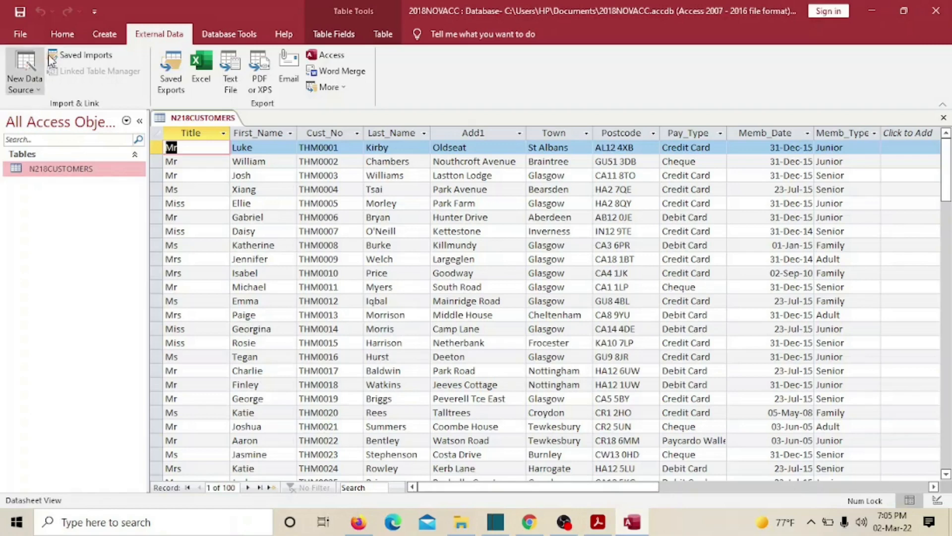
pyautogui.click(62, 34)
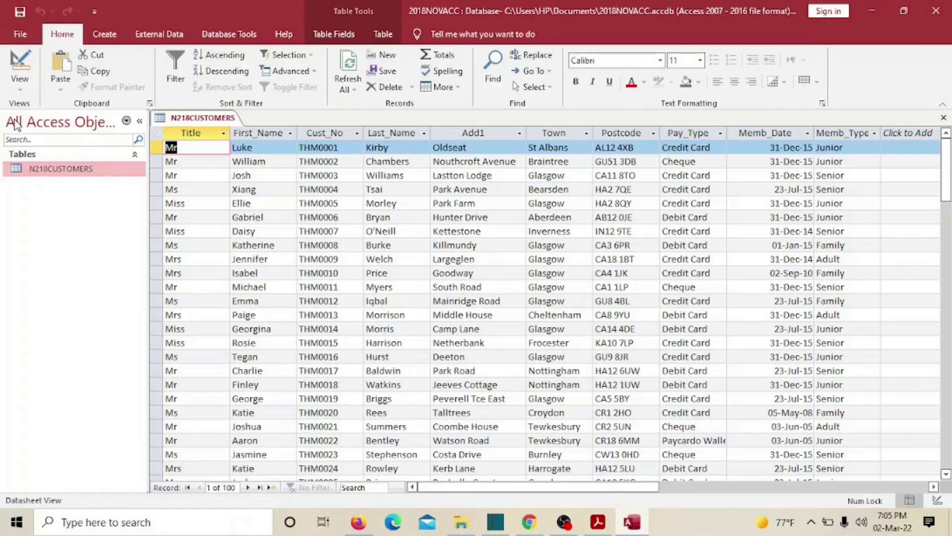
pyautogui.click(20, 85)
pyautogui.click(34, 145)
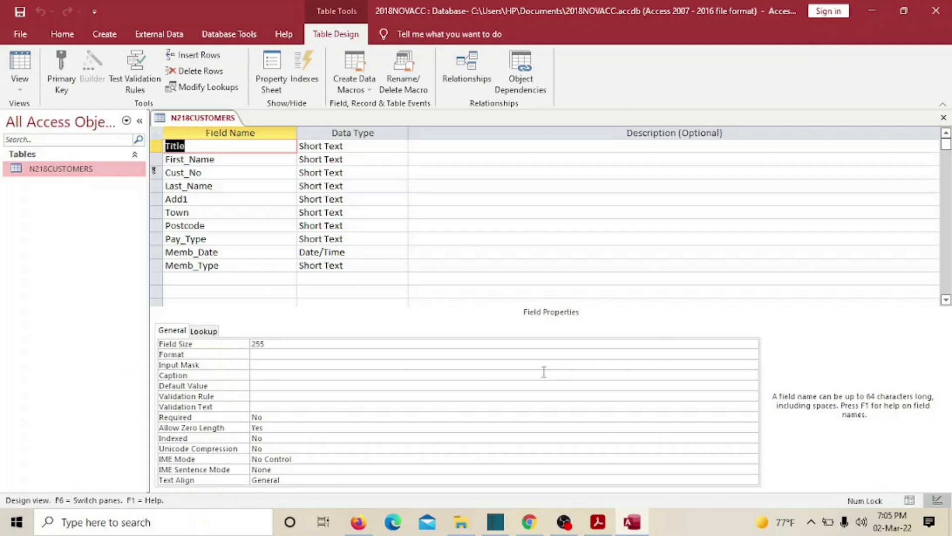
# Step: Capture a screenshot area covering the N218CUSTOMERS field names and data types and copy it to the clipboard
pyautogui.press('Print')
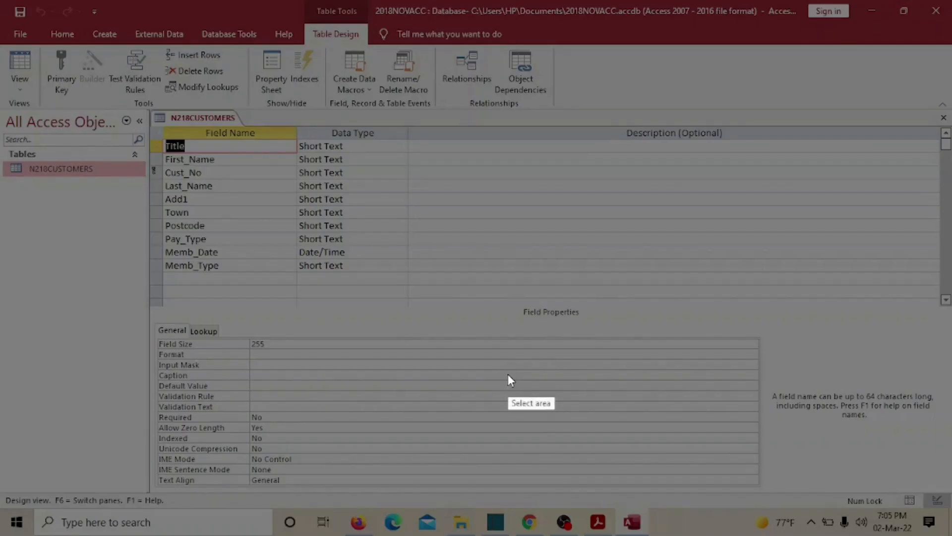
pyautogui.moveTo(126, 81)
pyautogui.mouseDown()
pyautogui.moveTo(192, 350)
pyautogui.moveTo(361, 477)
pyautogui.moveTo(361, 494)
pyautogui.mouseUp()
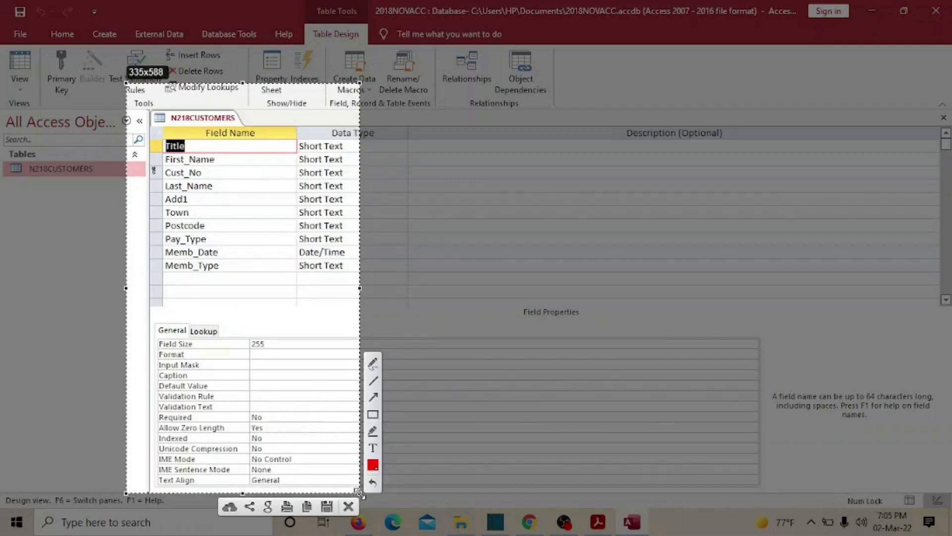
pyautogui.click(305, 505)
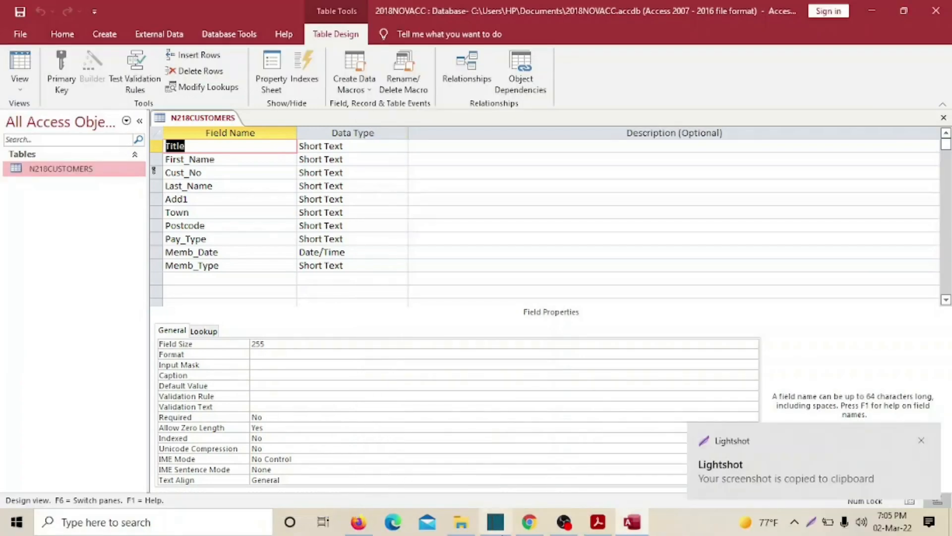
# Step: Open the N218EVIDENCE document from the PAPER 2 folder in Word and place the cursor below the Step 22 – EVIDENCE 4 heading
pyautogui.click(461, 522)
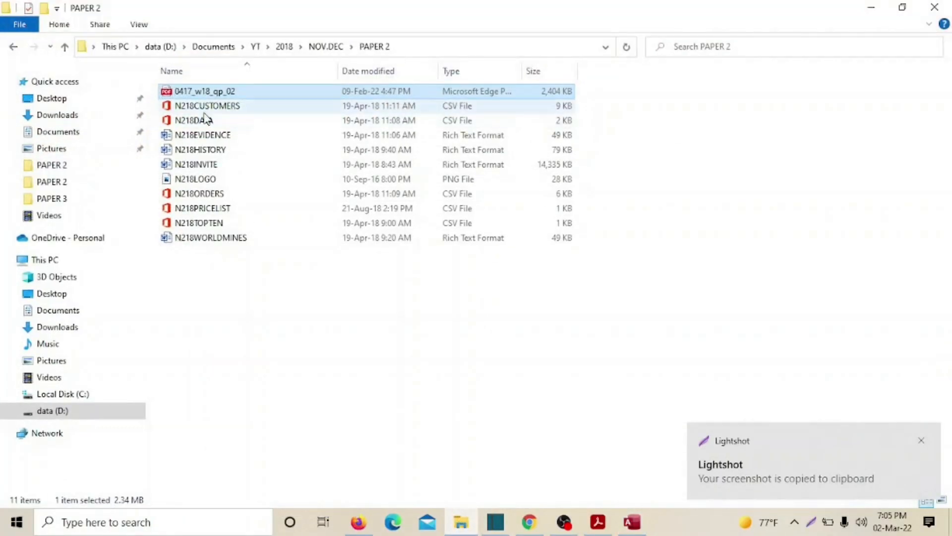
pyautogui.doubleClick(209, 140)
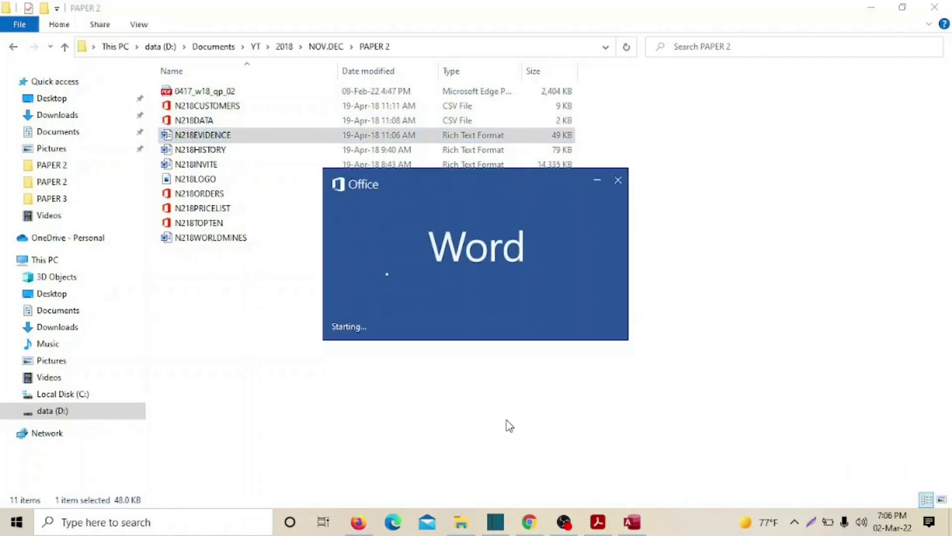
pyautogui.click(593, 526)
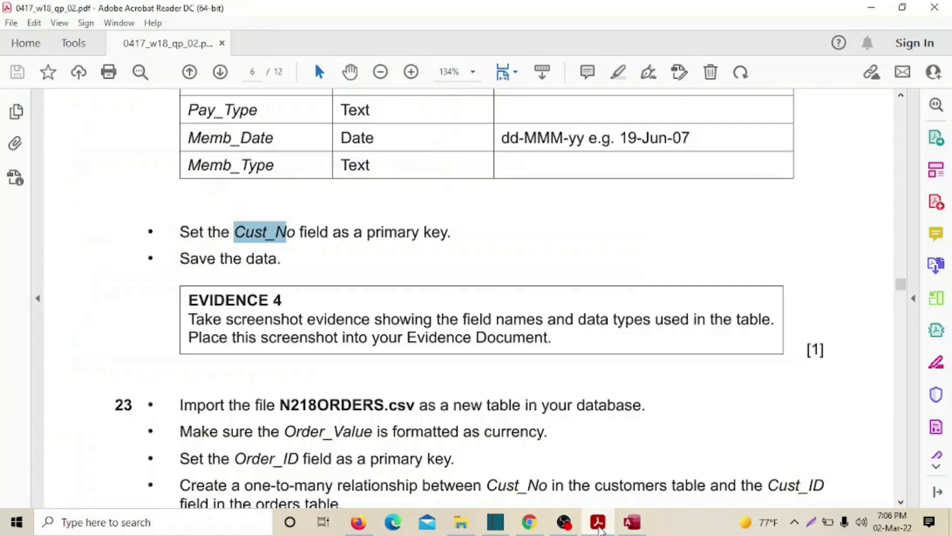
pyautogui.click(593, 526)
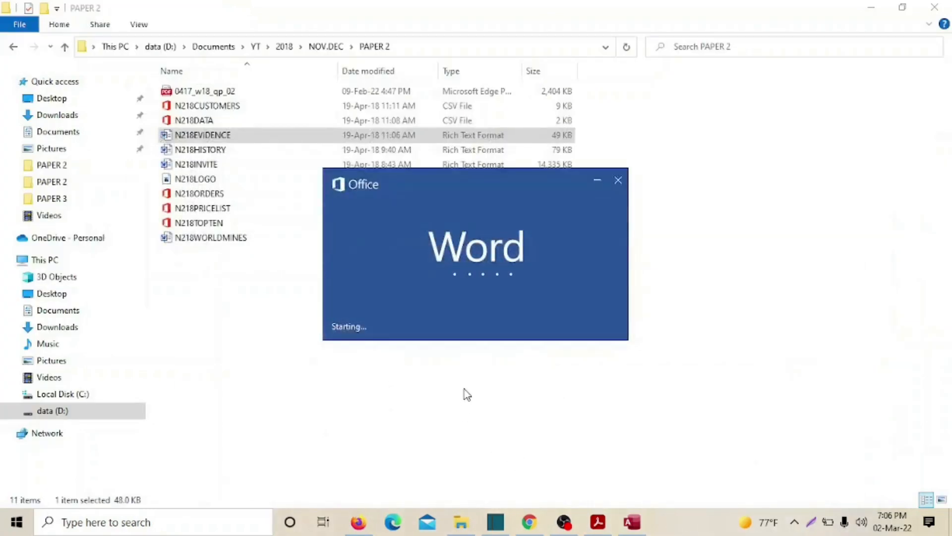
pyautogui.scroll(-2, 248, 363)
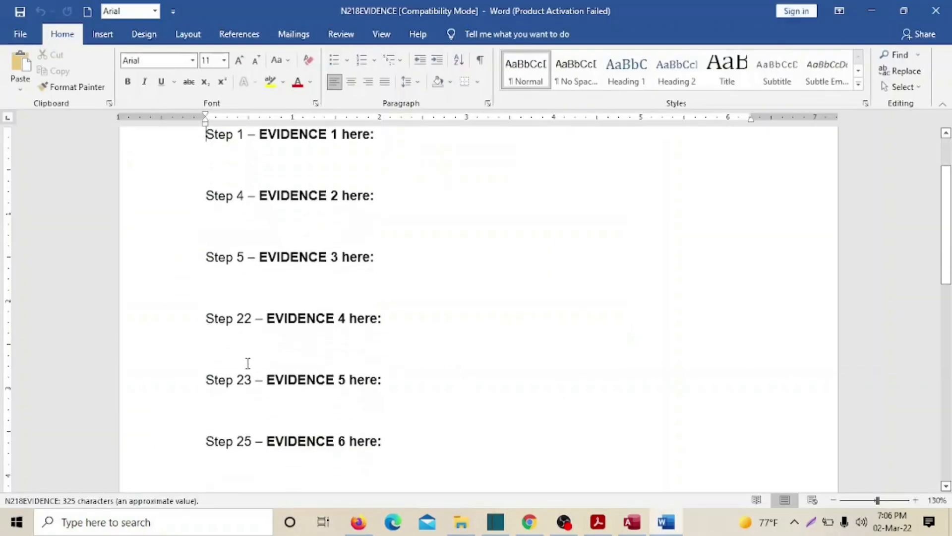
pyautogui.click(222, 344)
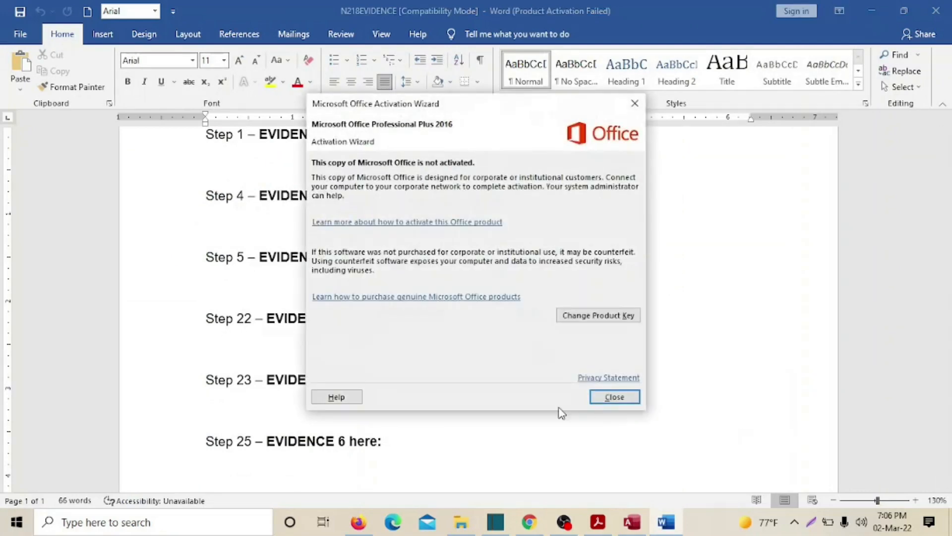
# Step: Paste the table design screenshot under the Step 22 – EVIDENCE 4 heading and shrink it proportionally
pyautogui.click(614, 396)
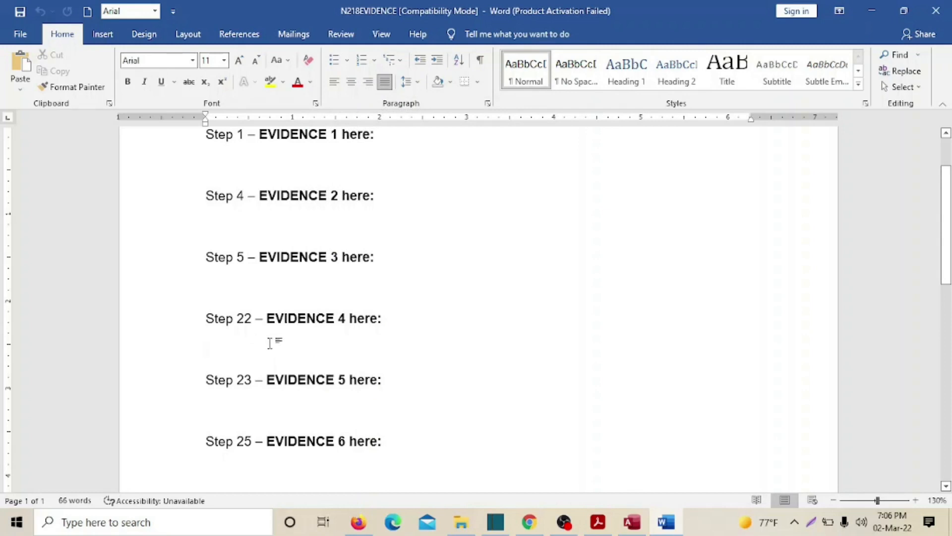
pyautogui.hotkey('ctrl', 'v')
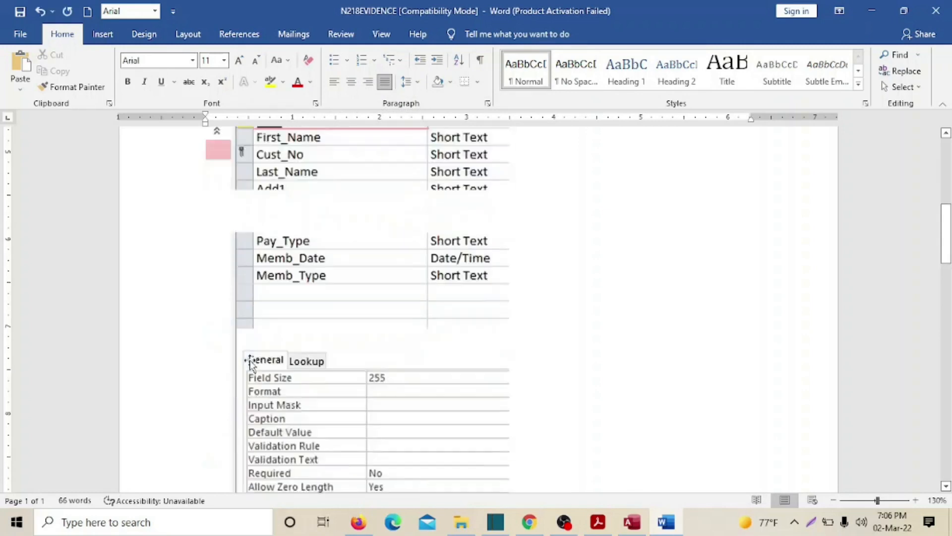
pyautogui.click(511, 456)
pyautogui.moveTo(511, 455); pyautogui.dragTo(423, 344)
pyautogui.scroll(5, 582, 395)
pyautogui.scroll(2, 582, 395)
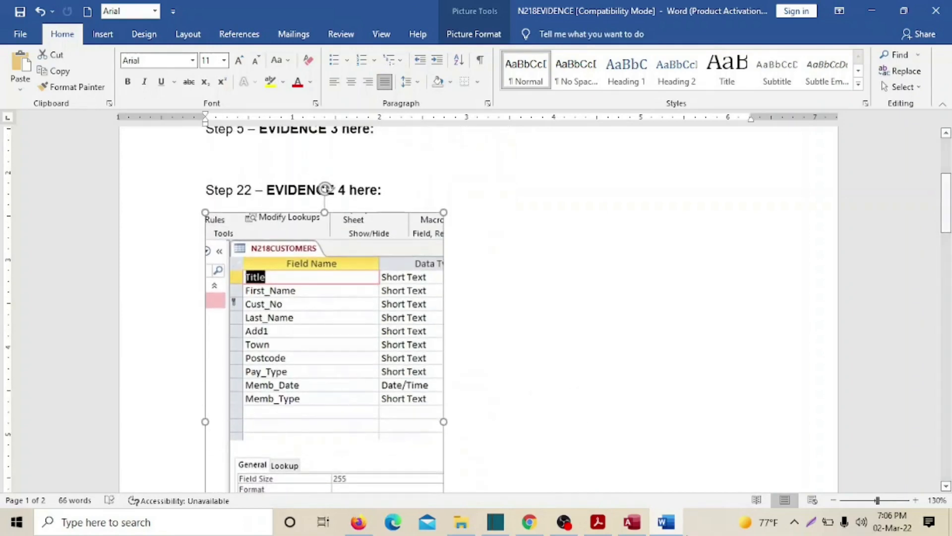
# Step: Switch to the exam paper in Acrobat Reader and highlight the text from the Cust_No primary key instruction through the EVIDENCE 4 box
pyautogui.click(597, 523)
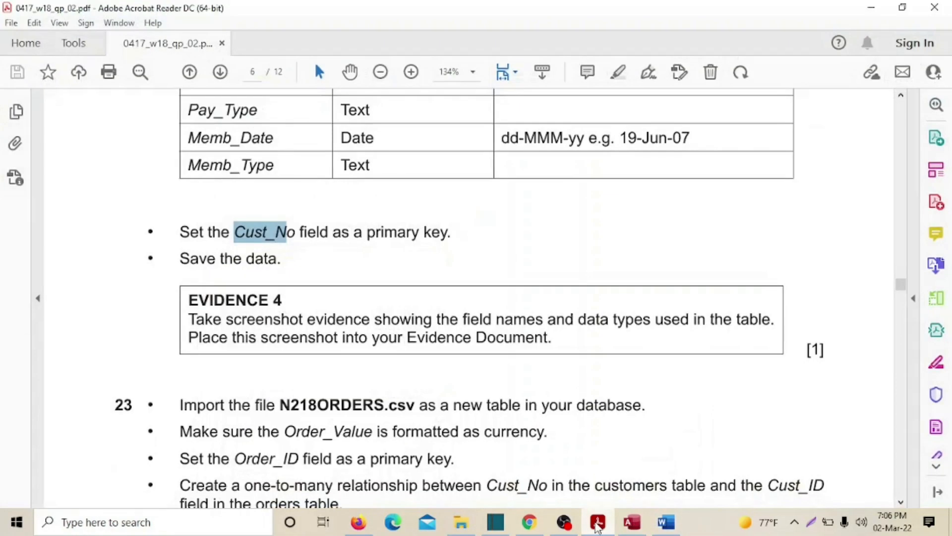
pyautogui.moveTo(893, 286); pyautogui.dragTo(886, 148)
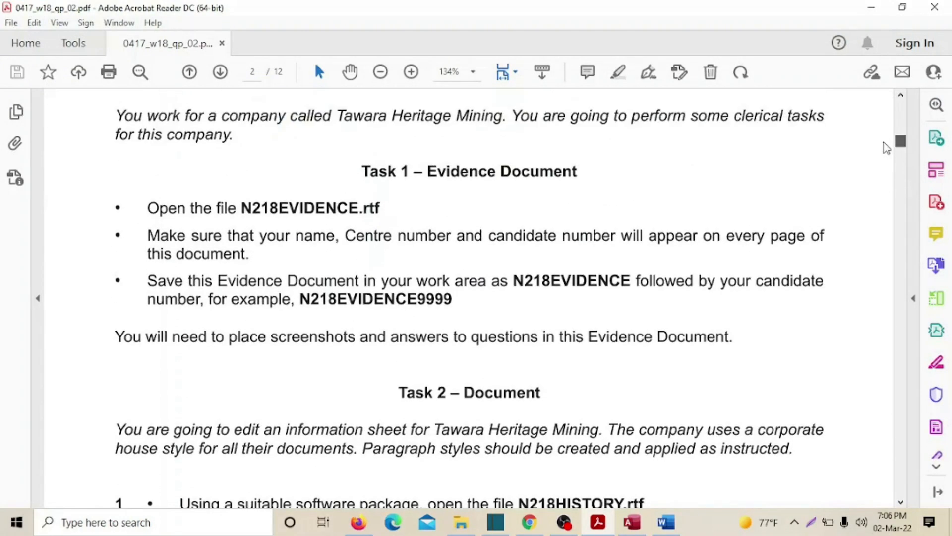
pyautogui.moveTo(886, 147); pyautogui.dragTo(902, 293)
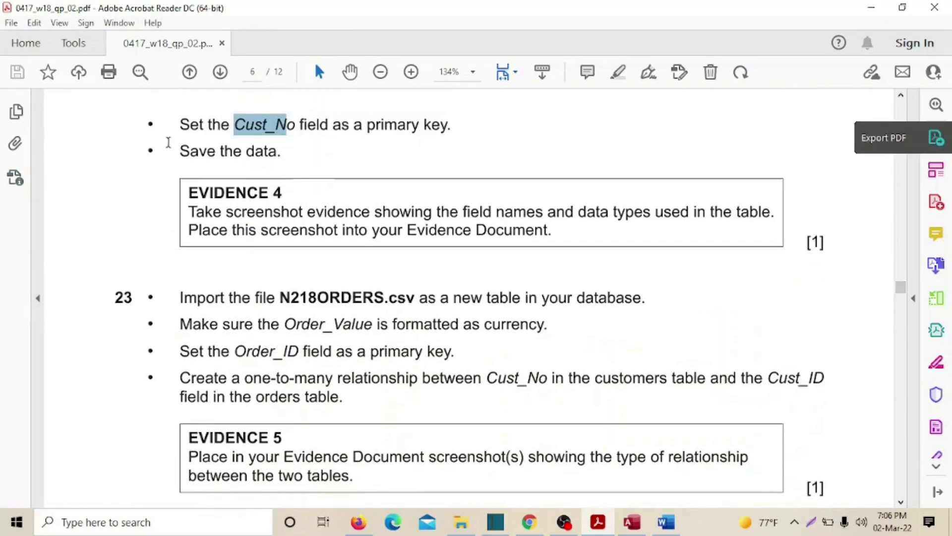
pyautogui.moveTo(170, 125); pyautogui.dragTo(558, 226)
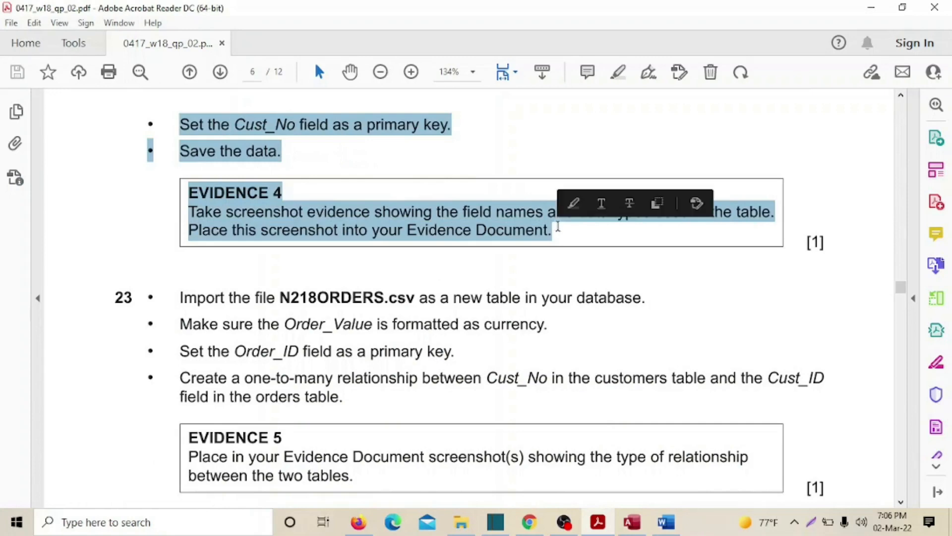
pyautogui.click(573, 203)
# Step: Read the question 23 instructions on N218ORDERS.csv and Order_Value, and close the N218CUSTOMERS table in Access
pyautogui.scroll(-2, 361, 242)
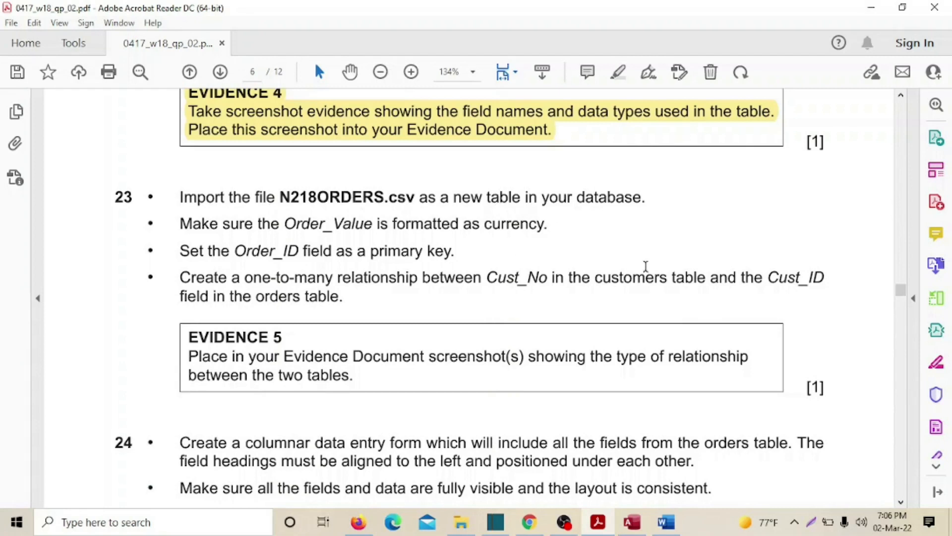
pyautogui.moveTo(285, 224); pyautogui.dragTo(369, 228)
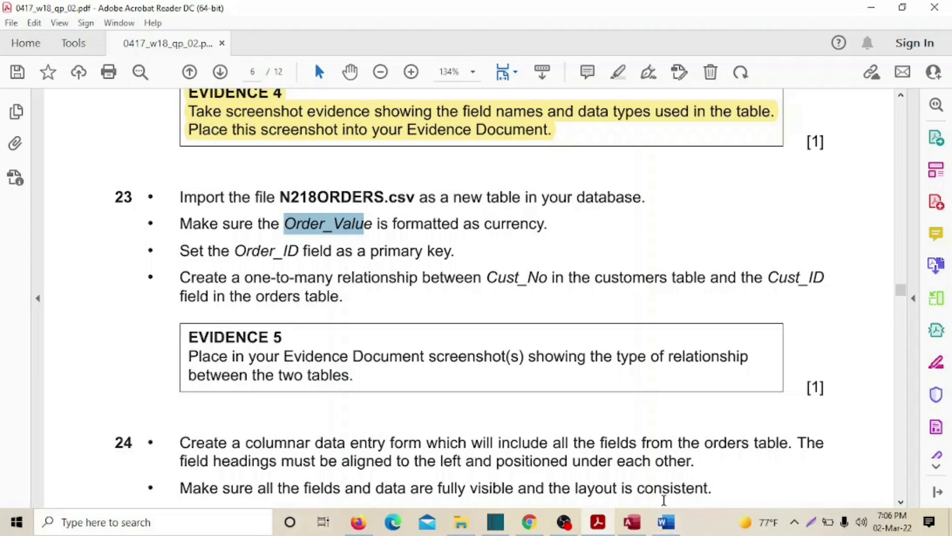
pyautogui.moveTo(636, 525)
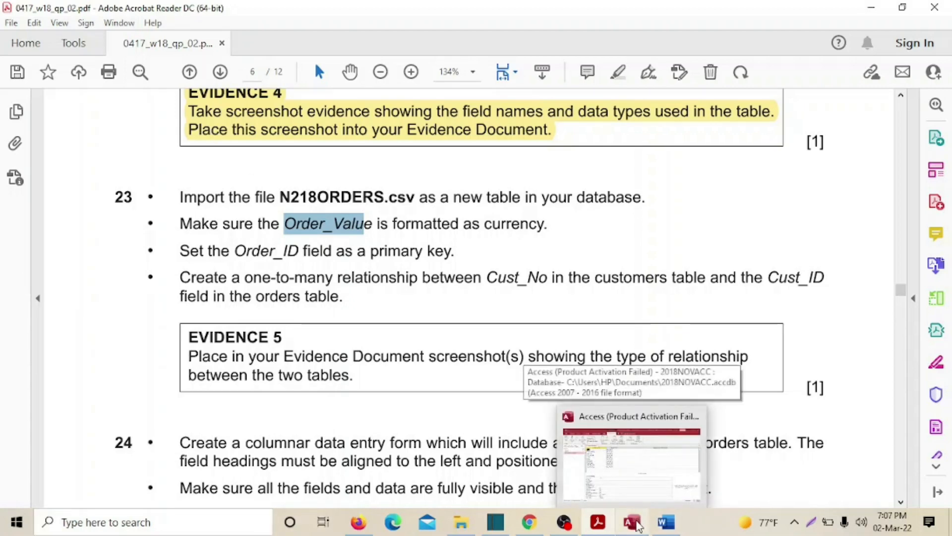
pyautogui.click(632, 484)
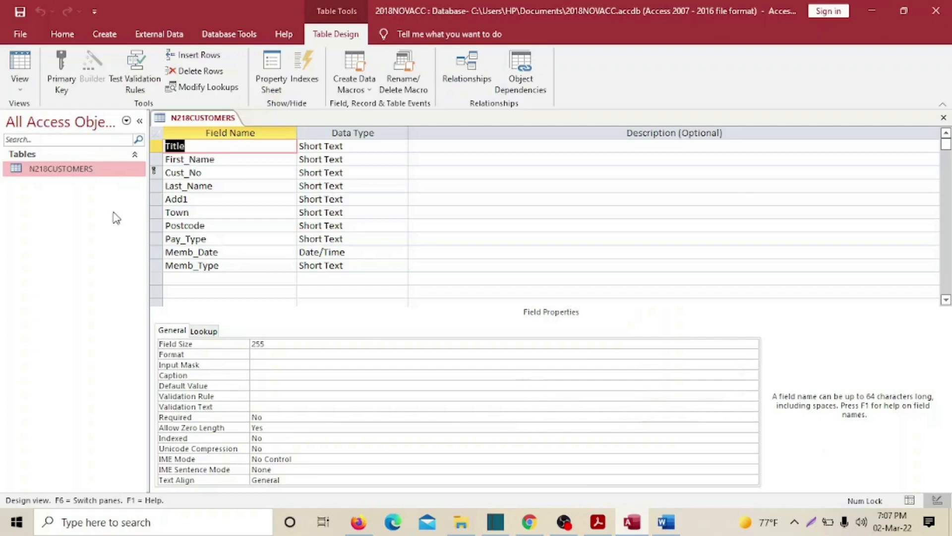
pyautogui.click(944, 118)
pyautogui.click(438, 295)
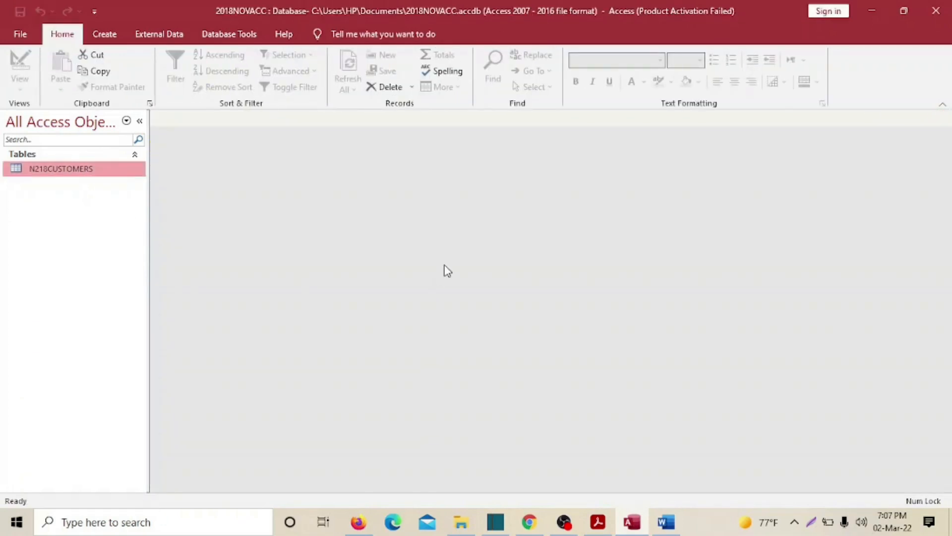
# Step: Start a text file import of N218ORDERS.csv from the PAPER 2 folder into a new table in the current database
pyautogui.click(163, 33)
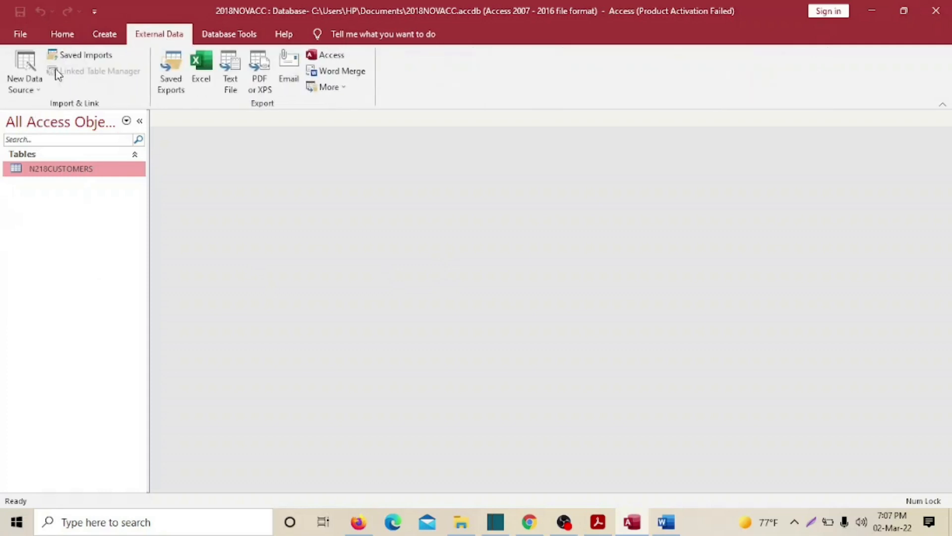
pyautogui.click(35, 91)
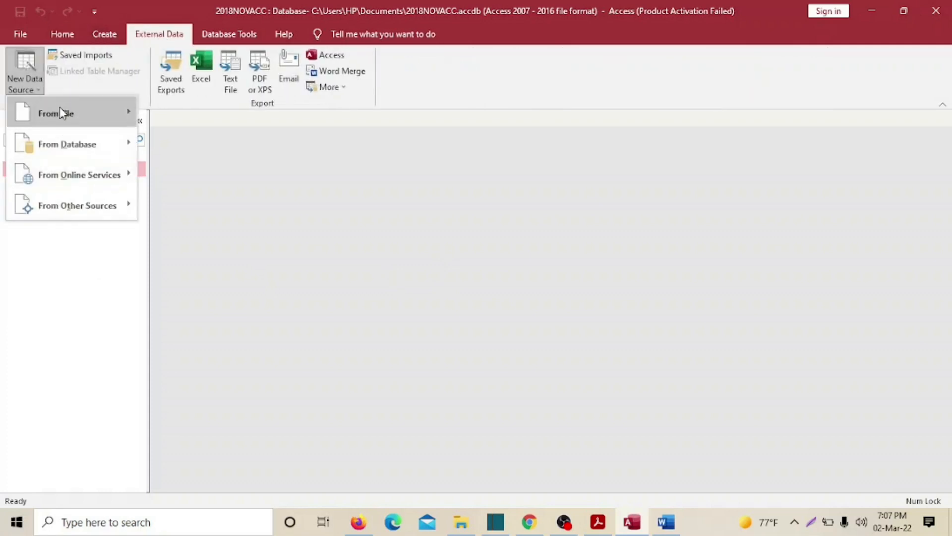
pyautogui.moveTo(60, 108)
pyautogui.click(217, 215)
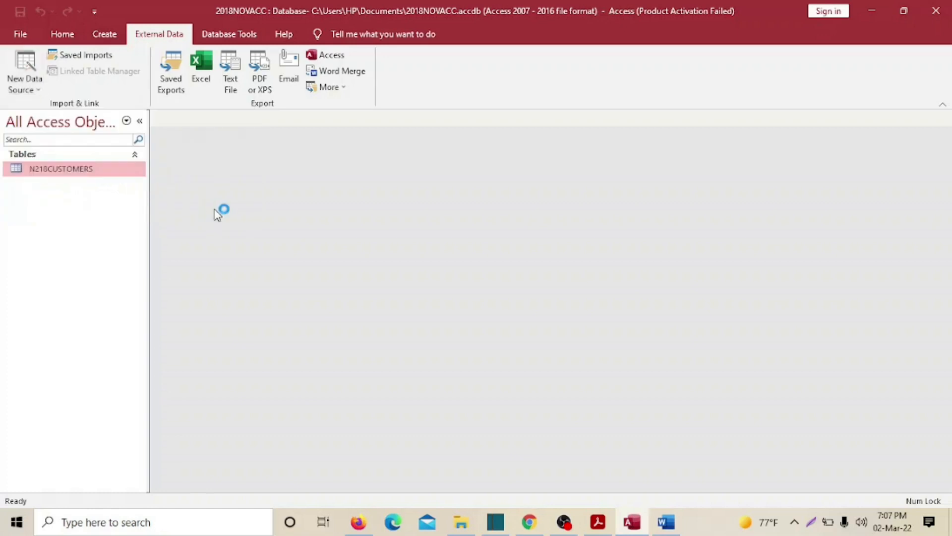
pyautogui.click(672, 146)
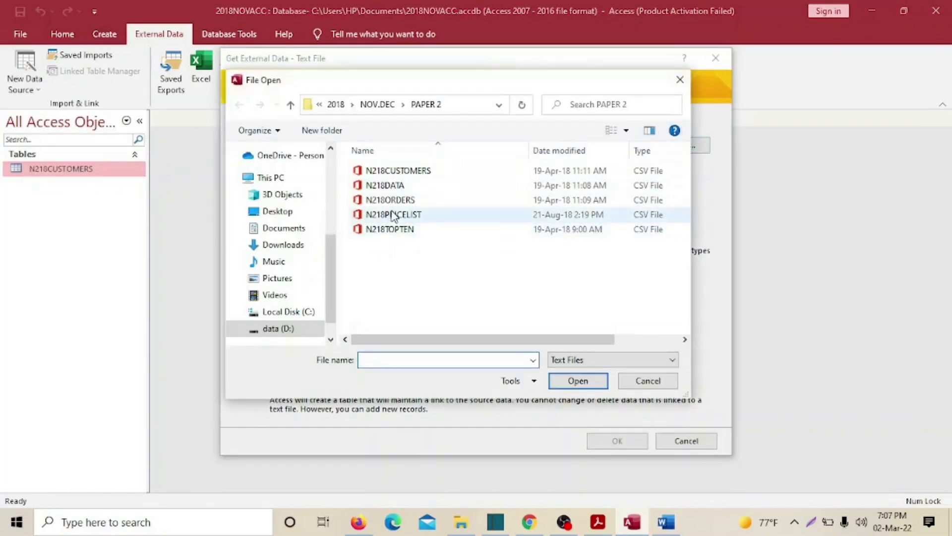
pyautogui.doubleClick(390, 199)
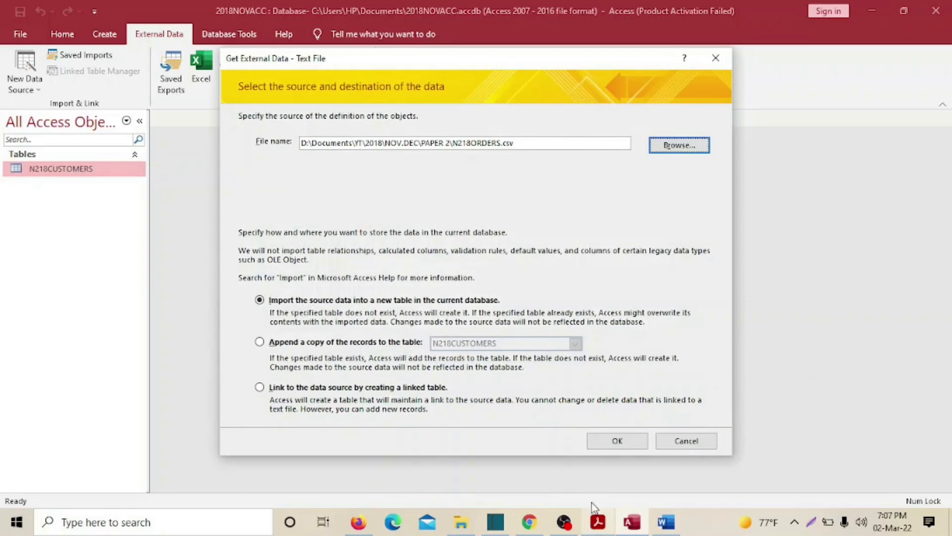
pyautogui.click(615, 442)
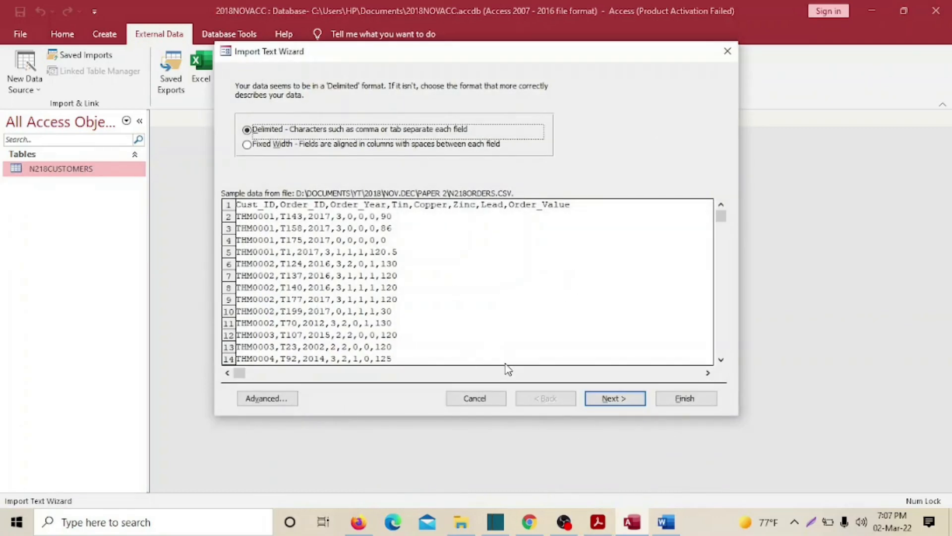
# Step: Keep the delimited format with comma separators and mark the first row as containing field names
pyautogui.click(606, 400)
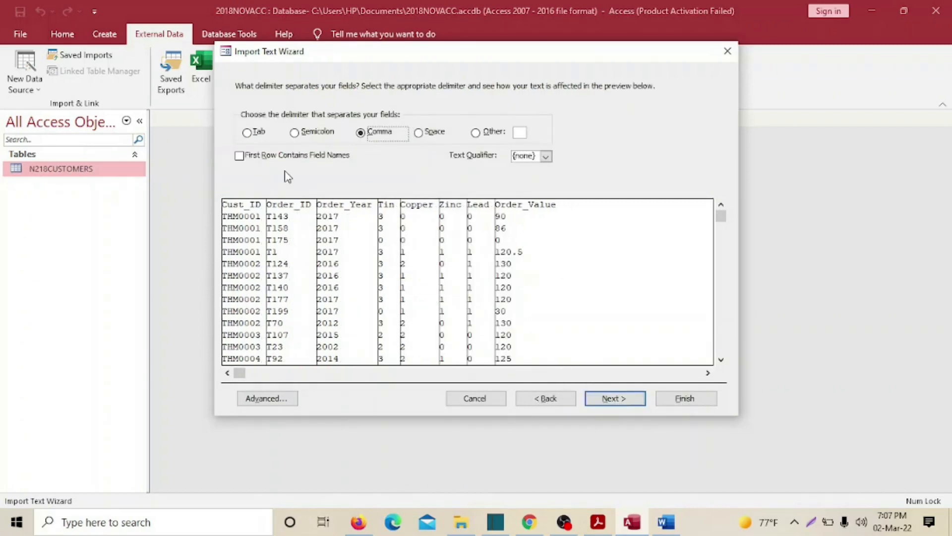
pyautogui.click(240, 156)
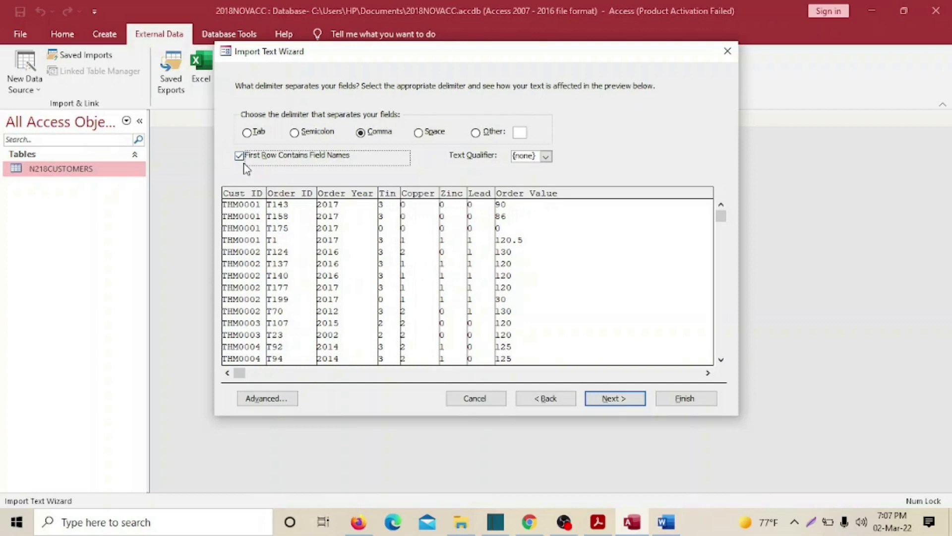
pyautogui.click(606, 399)
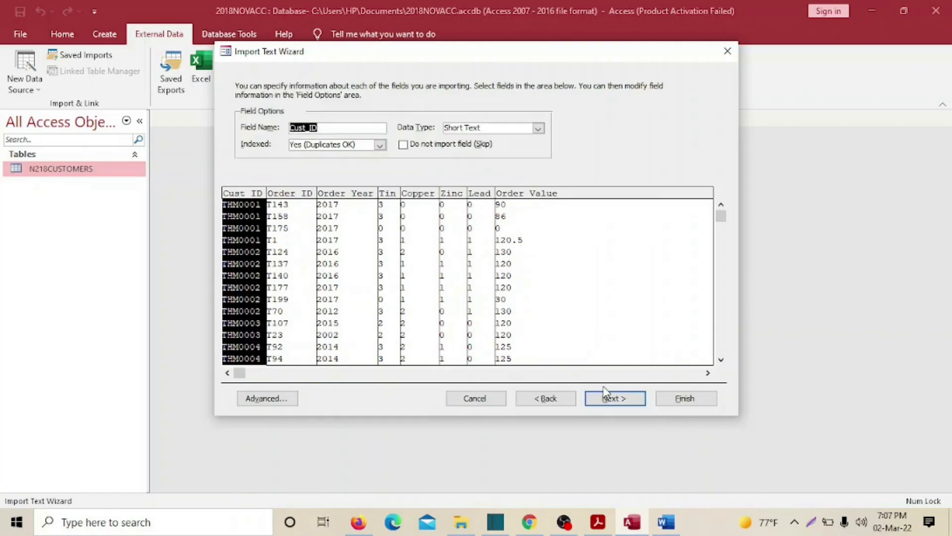
# Step: Check the required Order_Value format in the exam paper and set that field's data type to Currency in the import specification
pyautogui.click(259, 396)
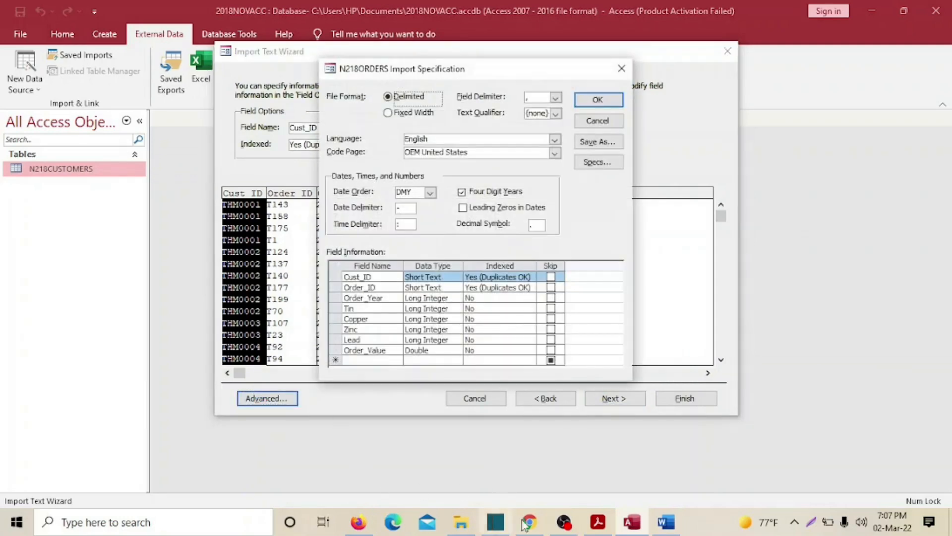
pyautogui.click(605, 525)
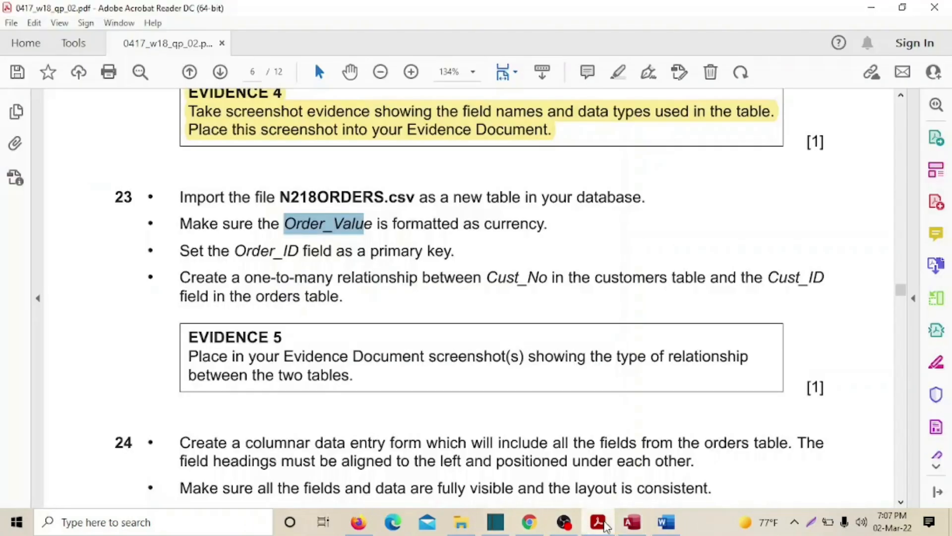
pyautogui.click(631, 522)
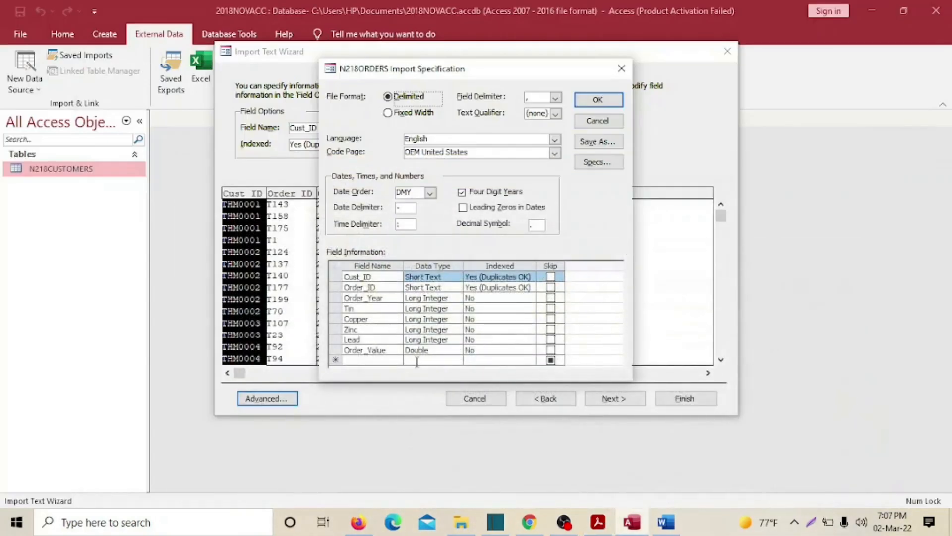
pyautogui.click(446, 350)
pyautogui.click(456, 351)
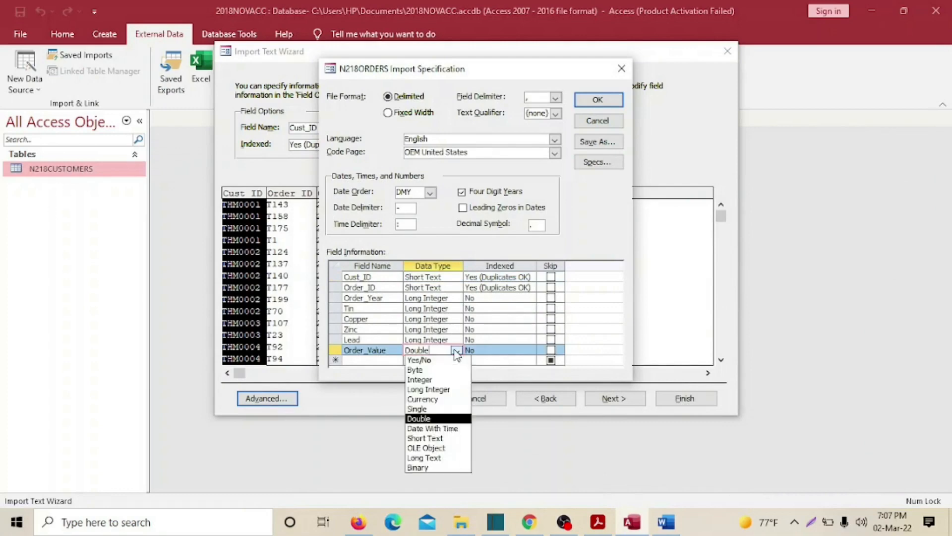
pyautogui.click(437, 399)
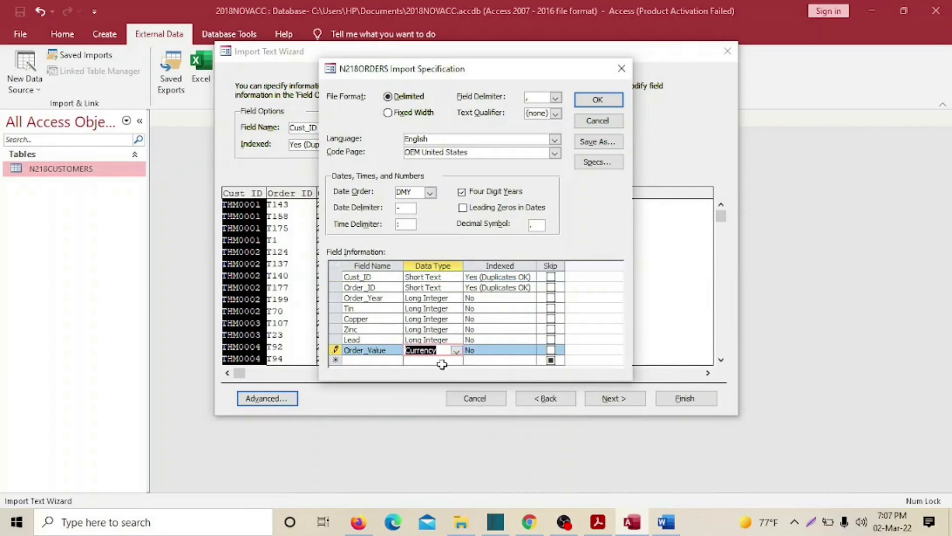
pyautogui.click(598, 99)
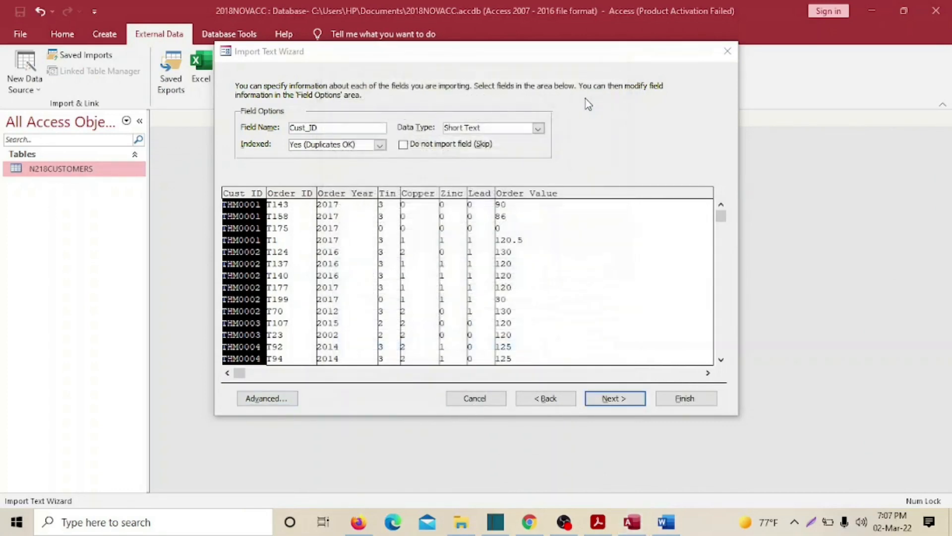
# Step: Choose Order_ID as the primary key for the imported orders table
pyautogui.click(626, 399)
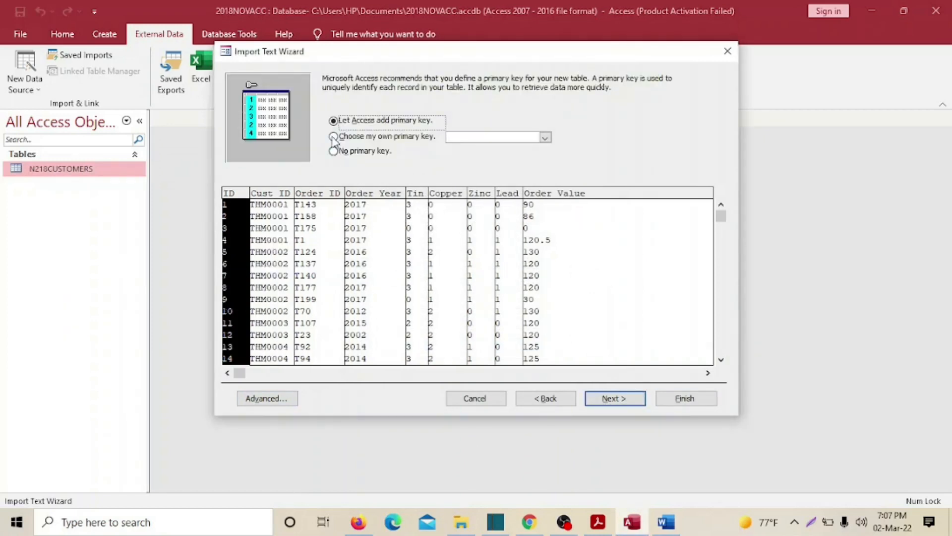
pyautogui.click(333, 136)
pyautogui.click(546, 137)
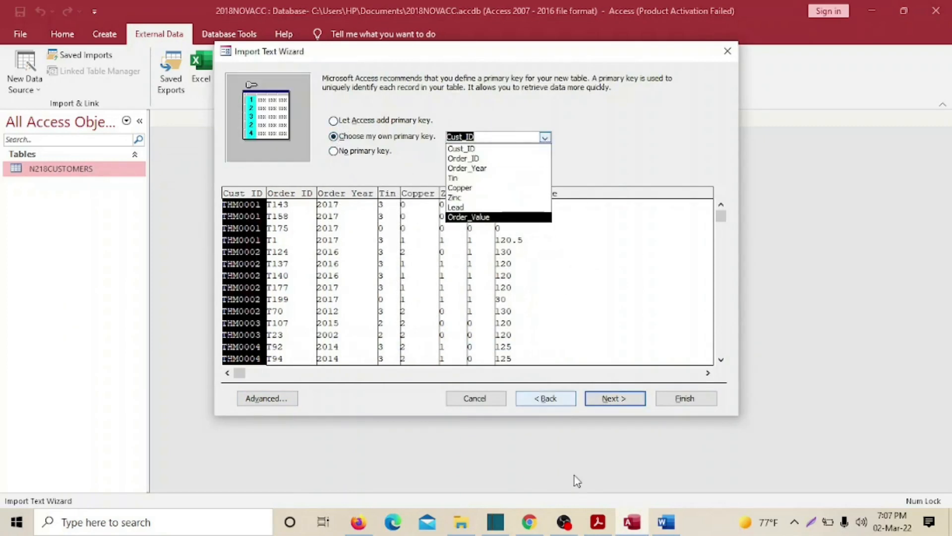
pyautogui.click(598, 522)
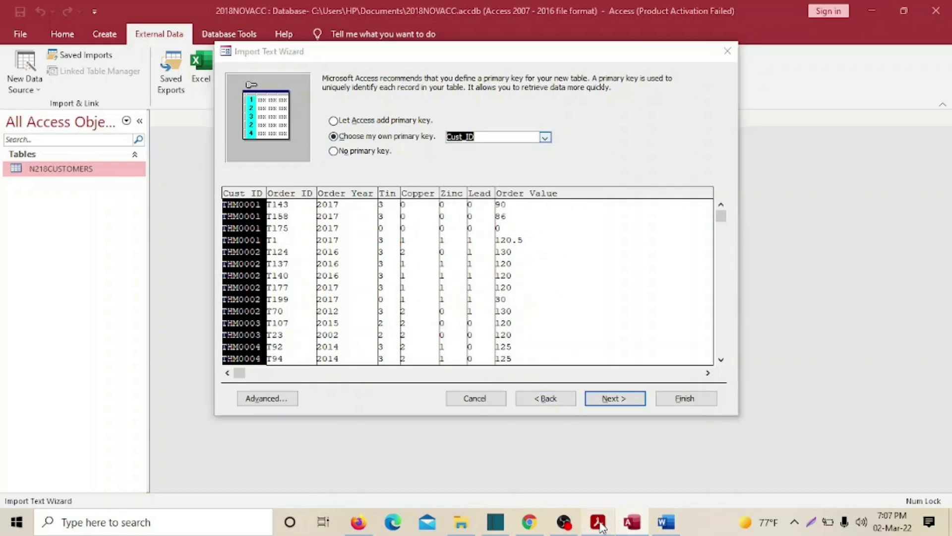
pyautogui.click(599, 521)
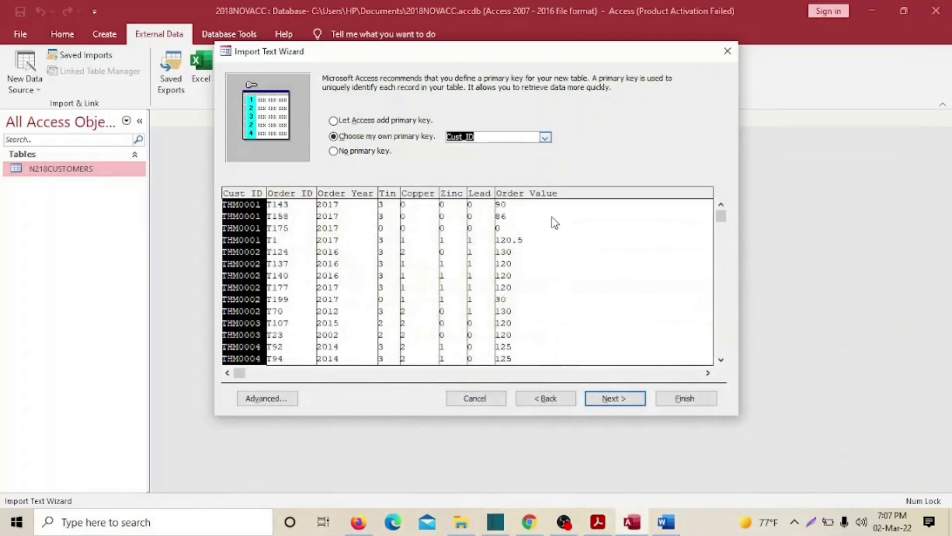
pyautogui.click(545, 137)
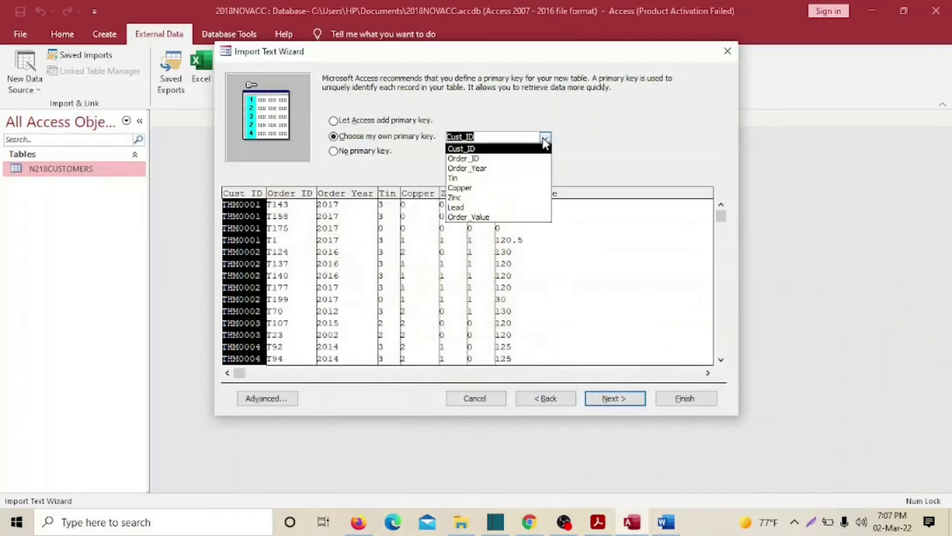
pyautogui.click(527, 159)
# Step: Finish the import into the table N218ORDERS and close the wizard without saving the import steps
pyautogui.click(615, 398)
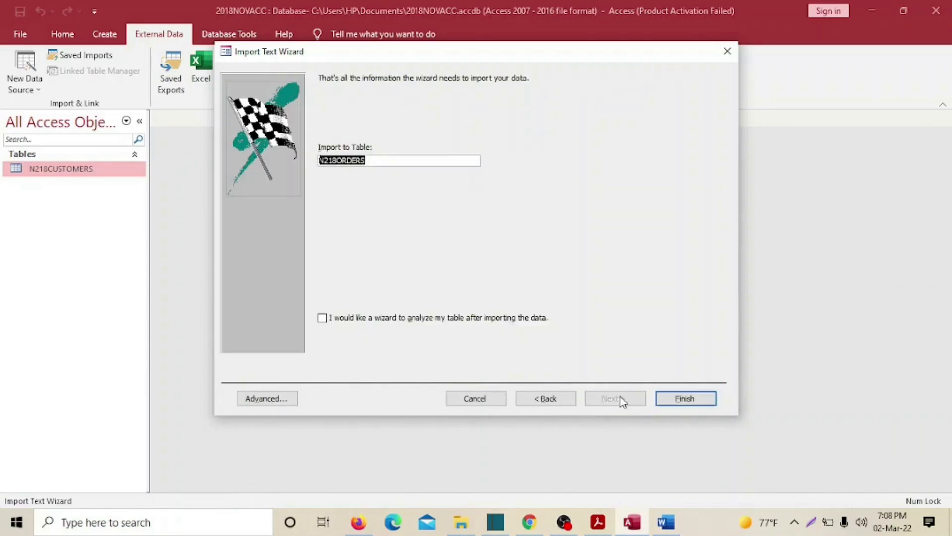
pyautogui.click(698, 394)
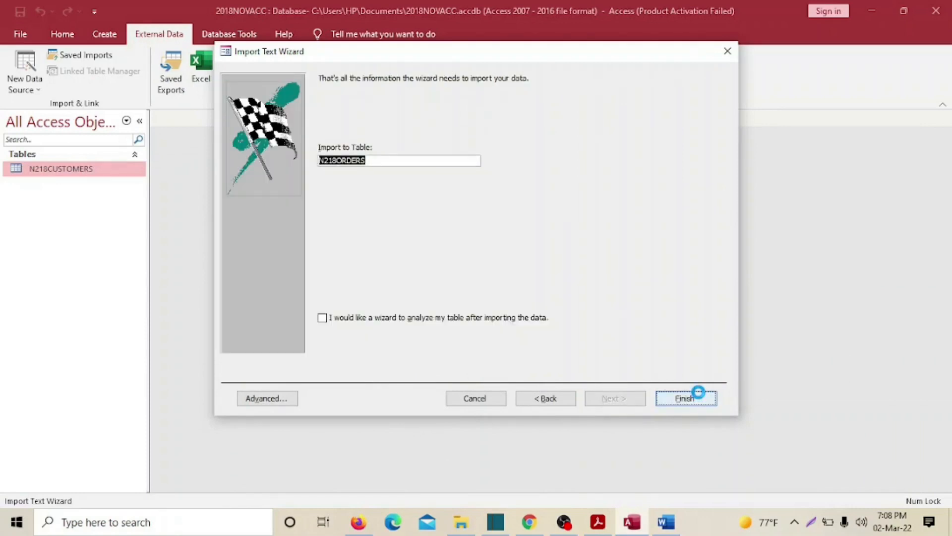
pyautogui.click(675, 442)
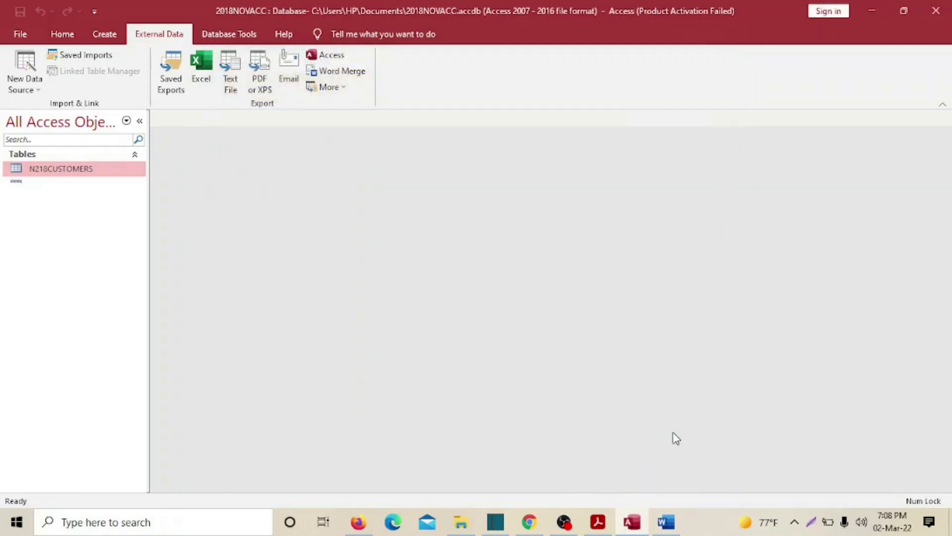
# Step: Open the N218ORDERS table and widen the Order_Value column slightly so its heading is fully readable
pyautogui.doubleClick(31, 185)
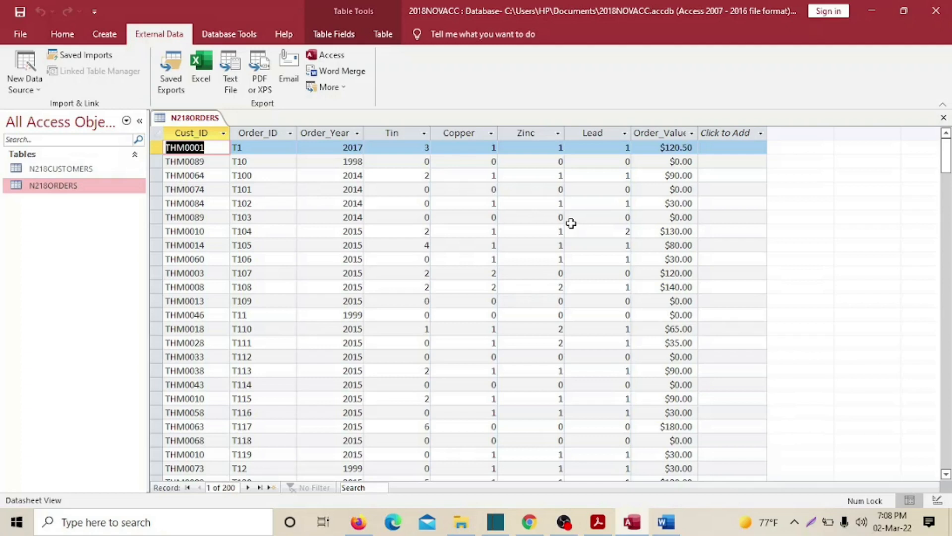
pyautogui.moveTo(699, 138); pyautogui.dragTo(703, 138)
pyautogui.click(706, 137)
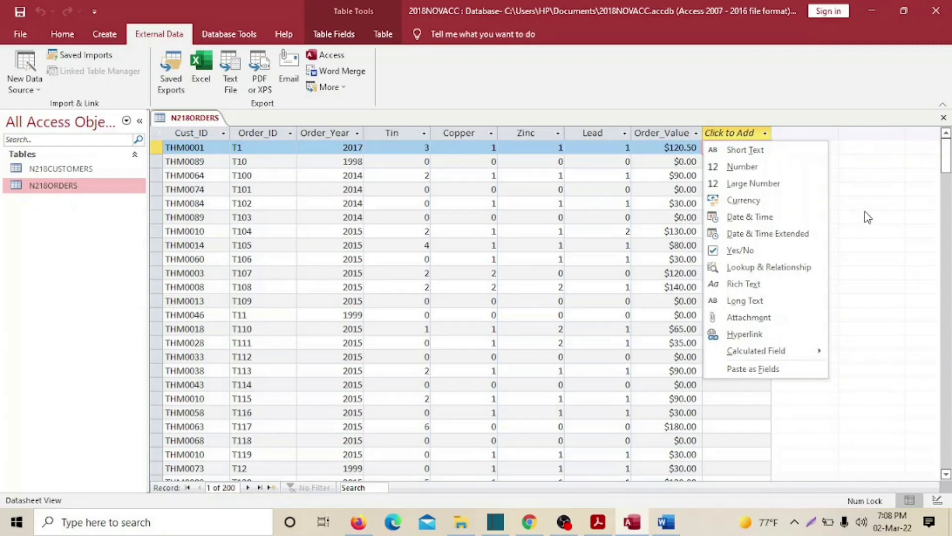
pyautogui.click(868, 217)
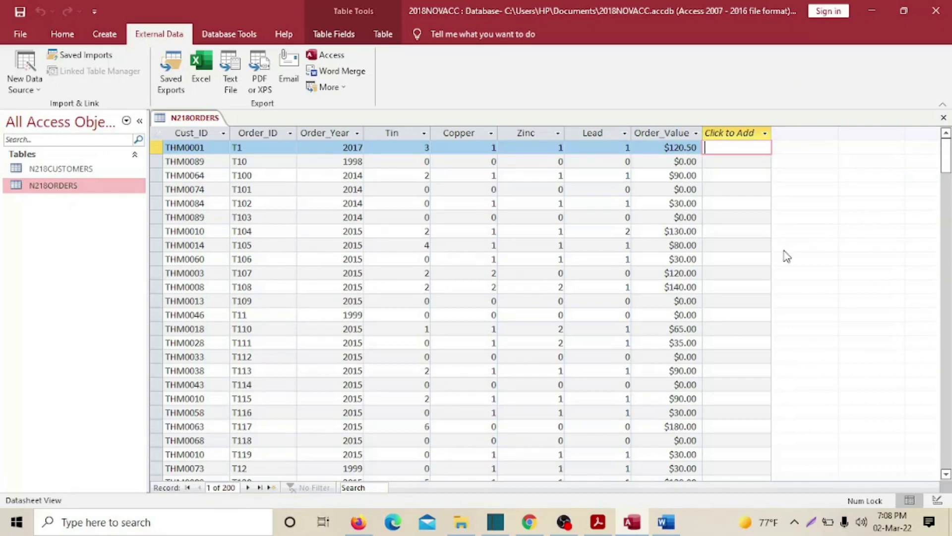
# Step: Switch to the exam paper PDF, read the relationship requirements of task 23, and return to the Access database
pyautogui.click(597, 522)
pyautogui.scroll(-3, 388, 371)
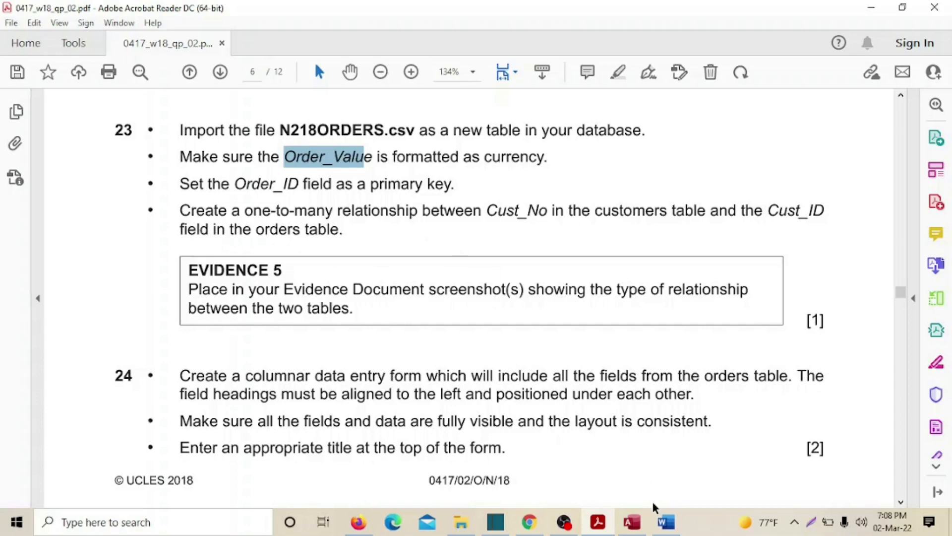
pyautogui.click(631, 521)
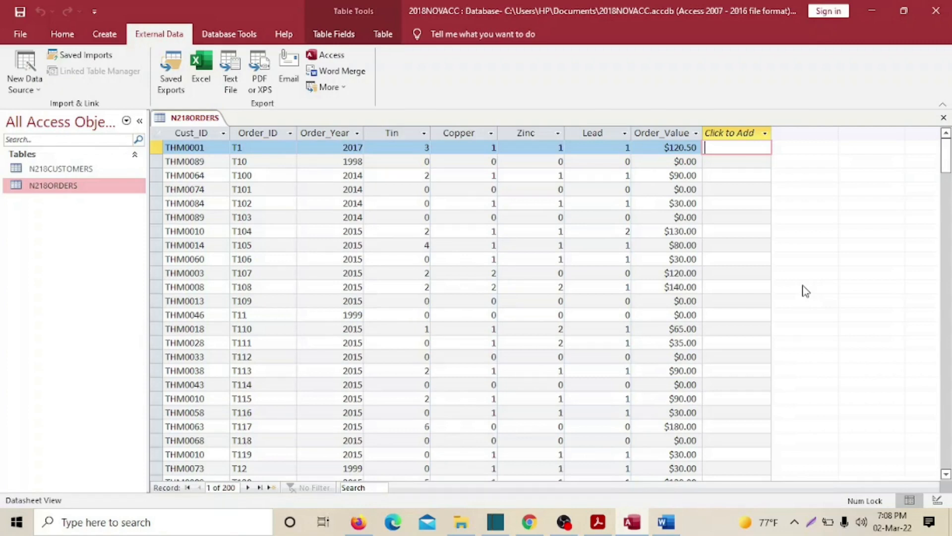
# Step: Compare the Cust_ID column in the orders table with the Cust_No primary key column in the N218CUSTOMERS table
pyautogui.click(195, 132)
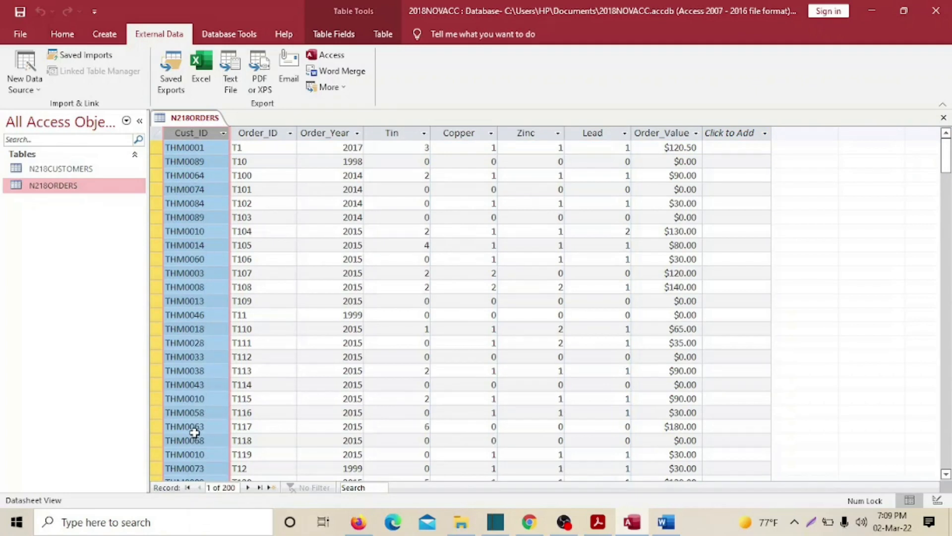
pyautogui.scroll(-7, 193, 433)
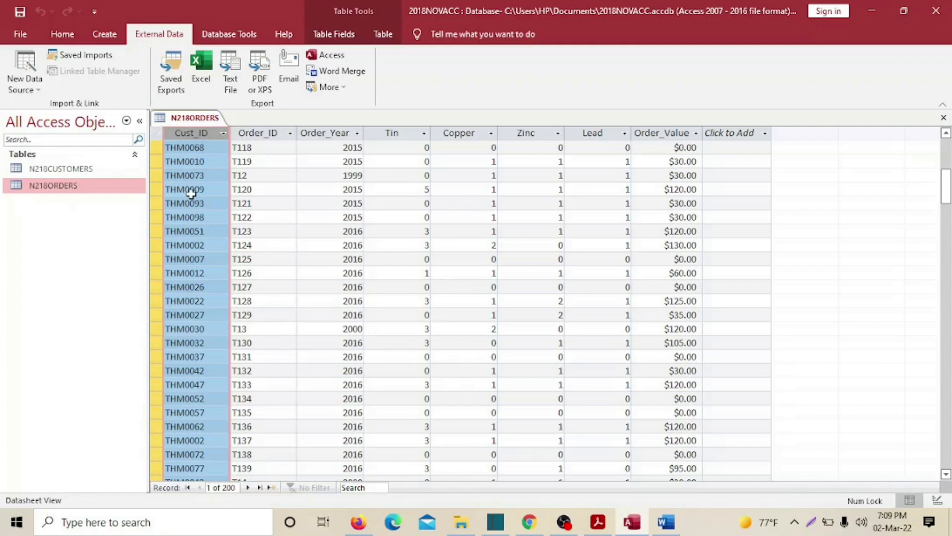
pyautogui.doubleClick(69, 170)
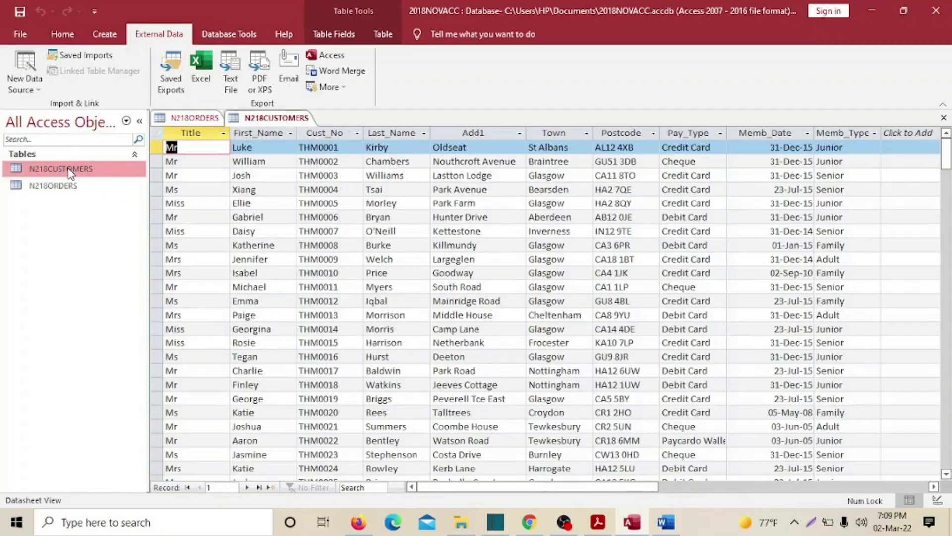
pyautogui.click(322, 132)
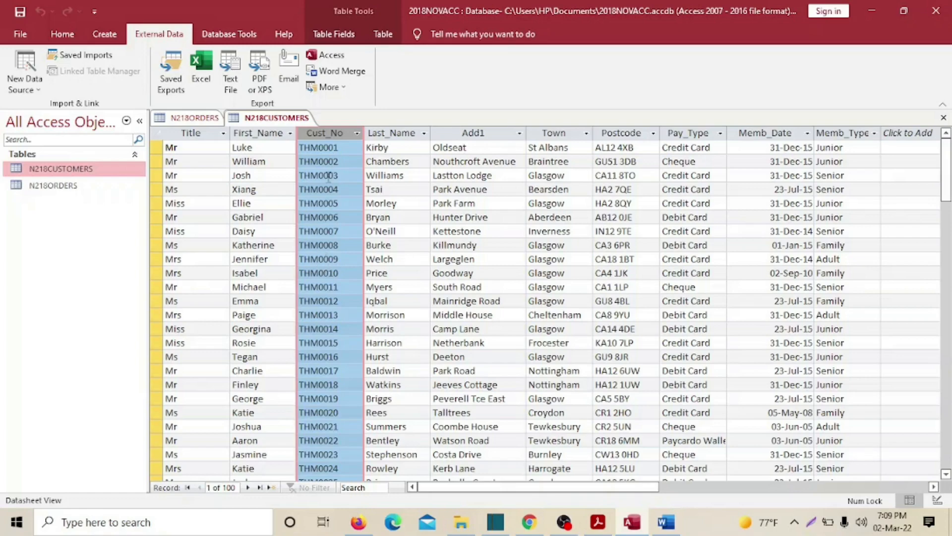
pyautogui.scroll(-6, 339, 272)
pyautogui.scroll(-20, 339, 271)
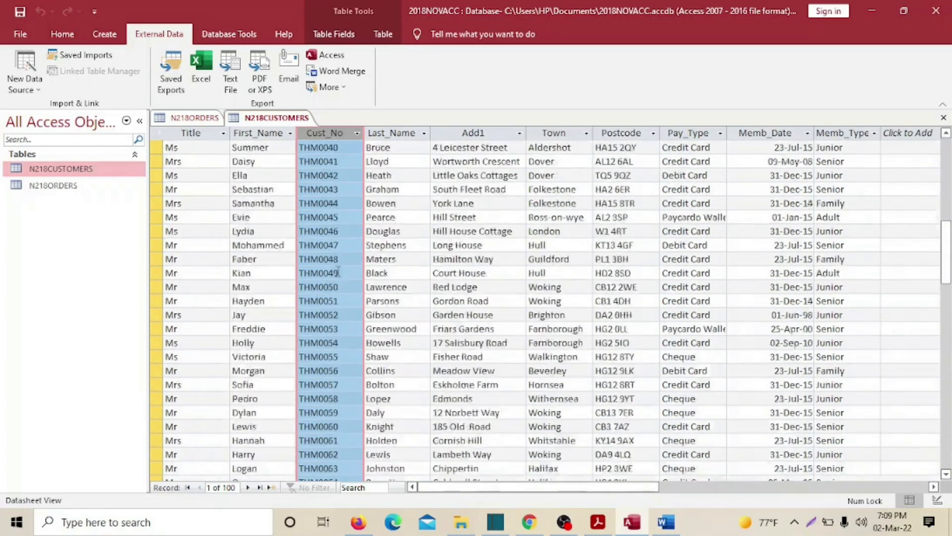
pyautogui.scroll(20, 339, 270)
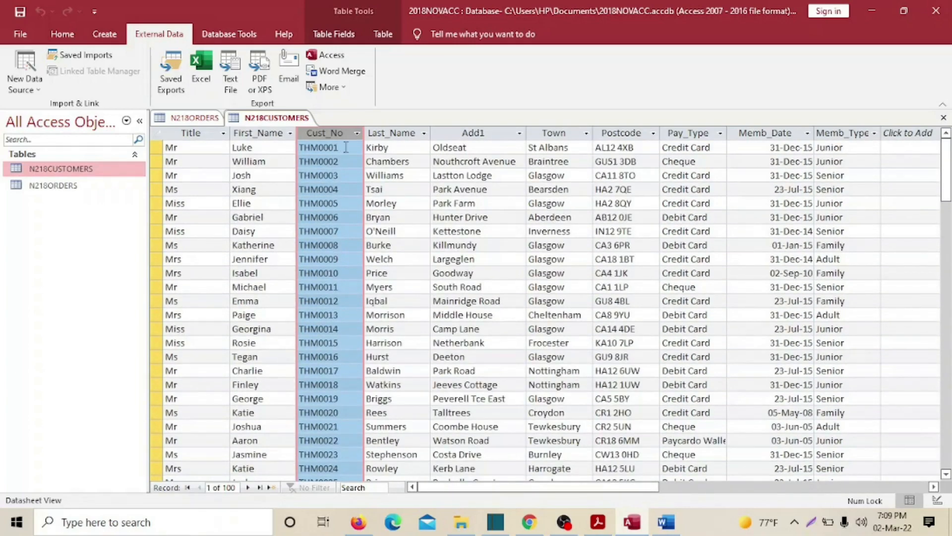
pyautogui.moveTo(346, 147); pyautogui.dragTo(298, 148)
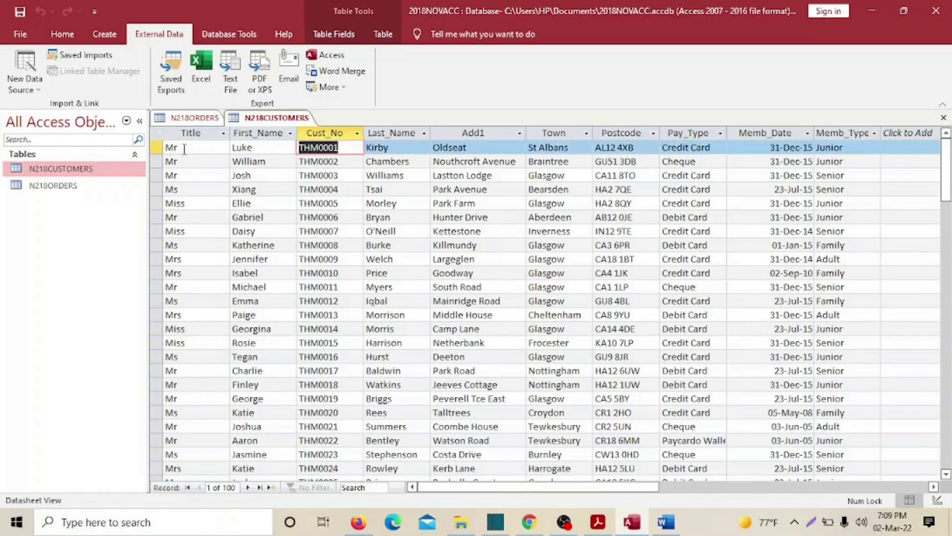
pyautogui.click(161, 147)
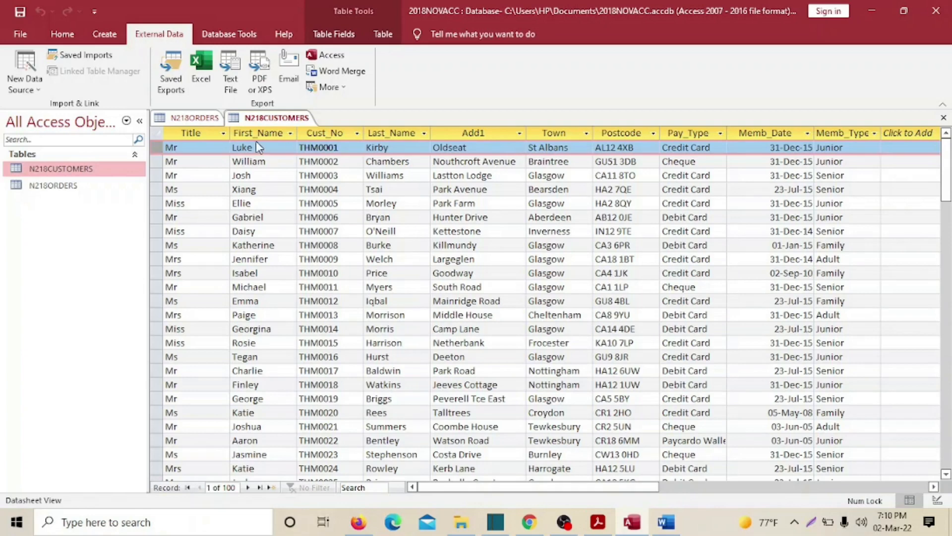
pyautogui.click(303, 149)
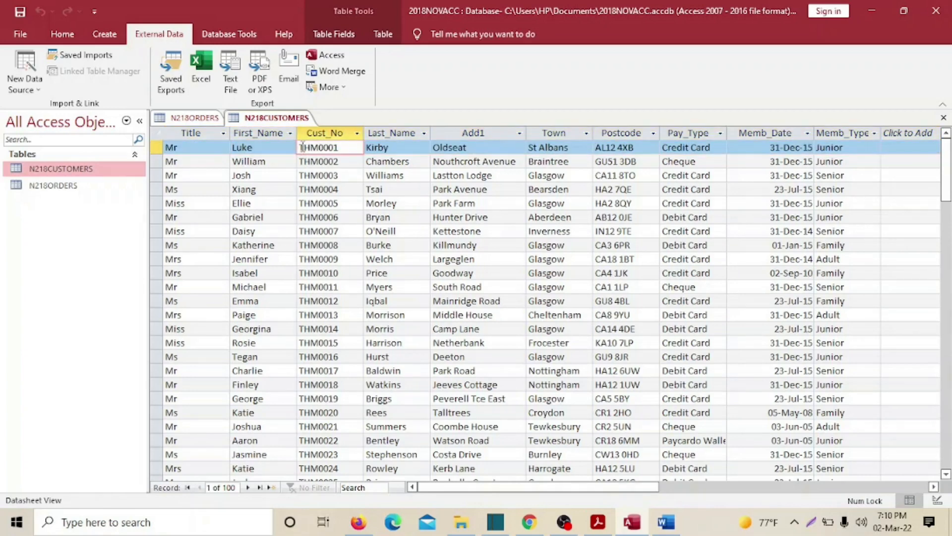
pyautogui.moveTo(341, 147); pyautogui.dragTo(288, 147)
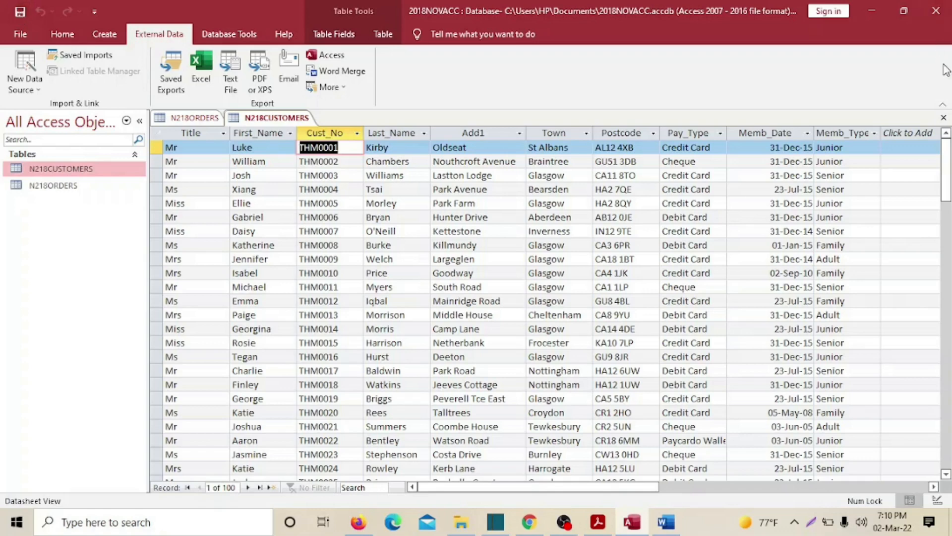
# Step: Close the N218CUSTOMERS and N218ORDERS tables
pyautogui.click(944, 118)
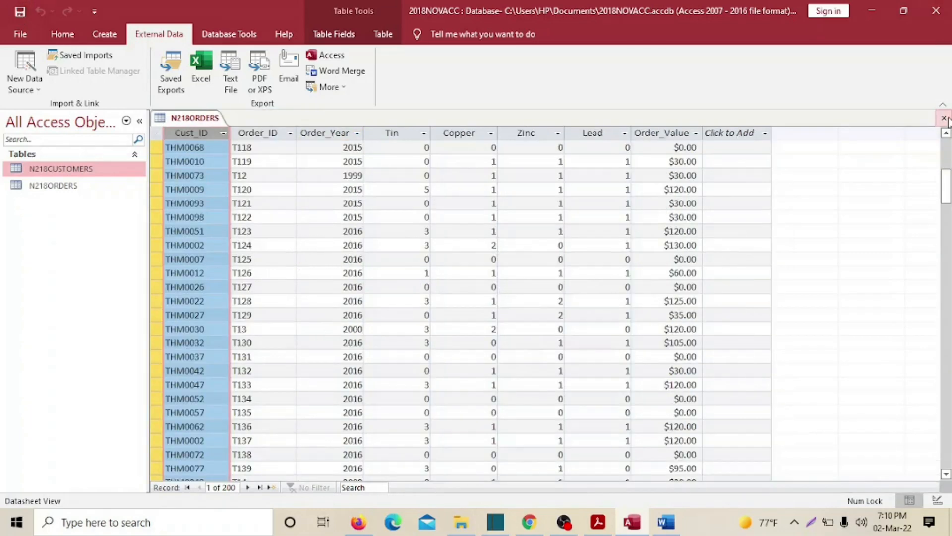
pyautogui.click(945, 119)
pyautogui.click(421, 296)
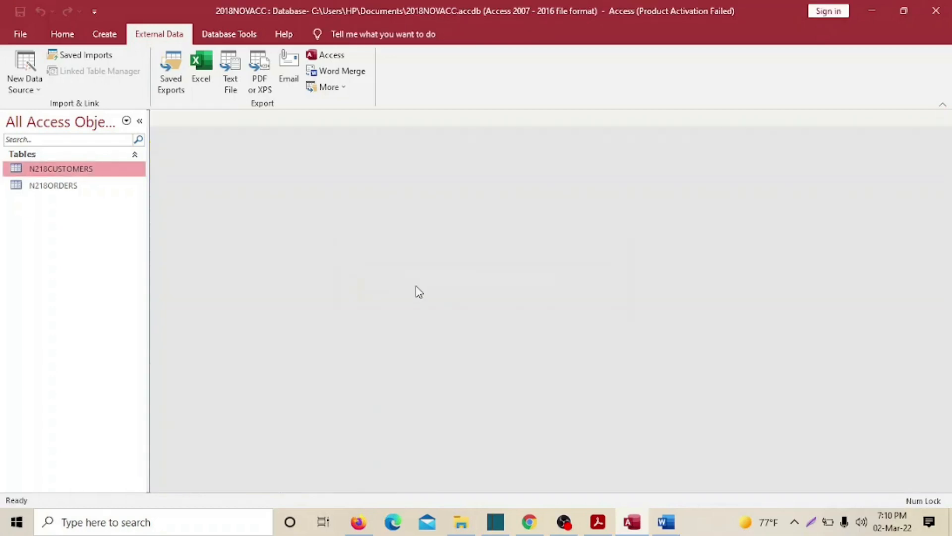
# Step: Open the database relationships layout and add the N218CUSTOMERS and N218ORDERS tables to it
pyautogui.click(244, 36)
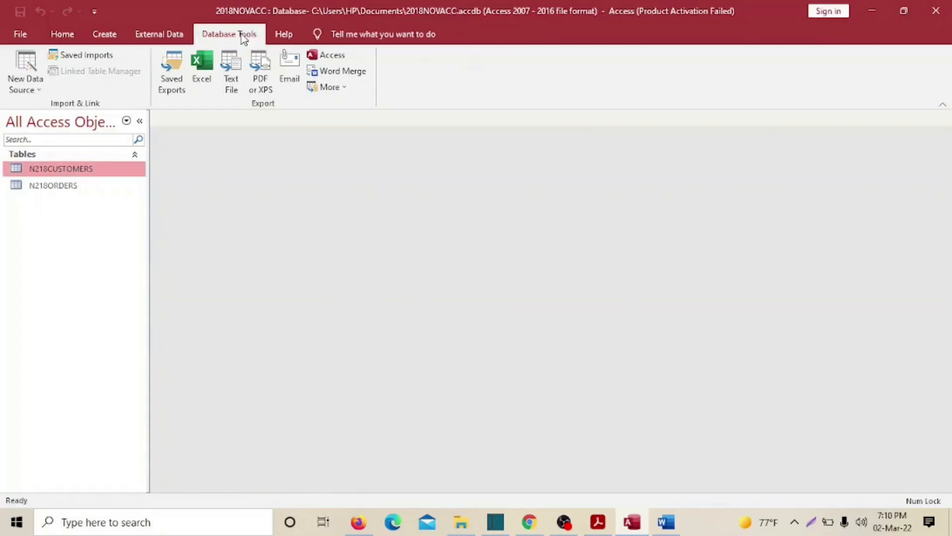
pyautogui.click(174, 74)
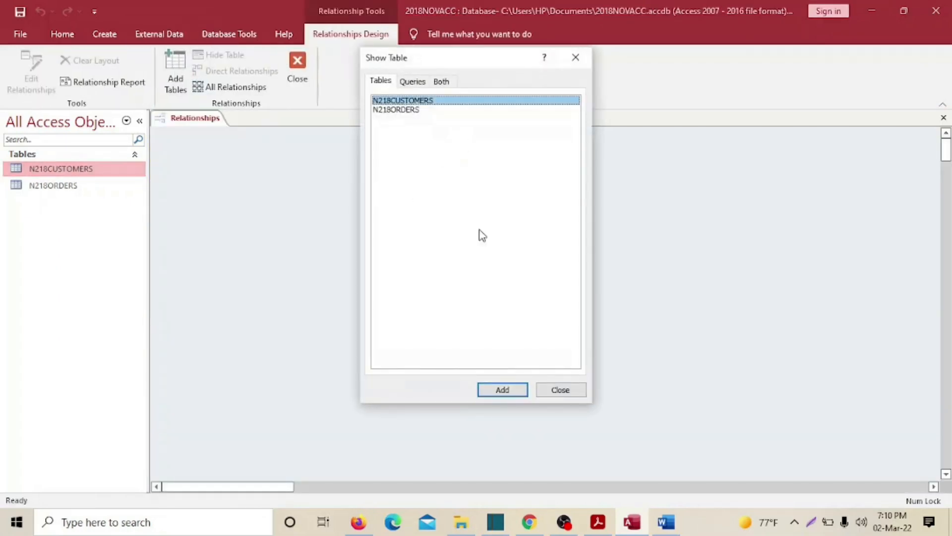
pyautogui.click(502, 390)
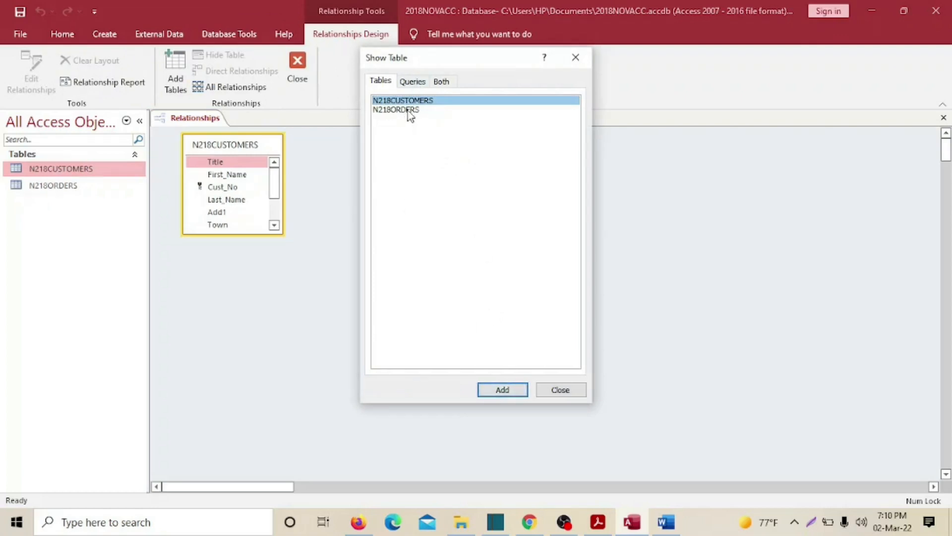
pyautogui.click(410, 110)
pyautogui.click(516, 387)
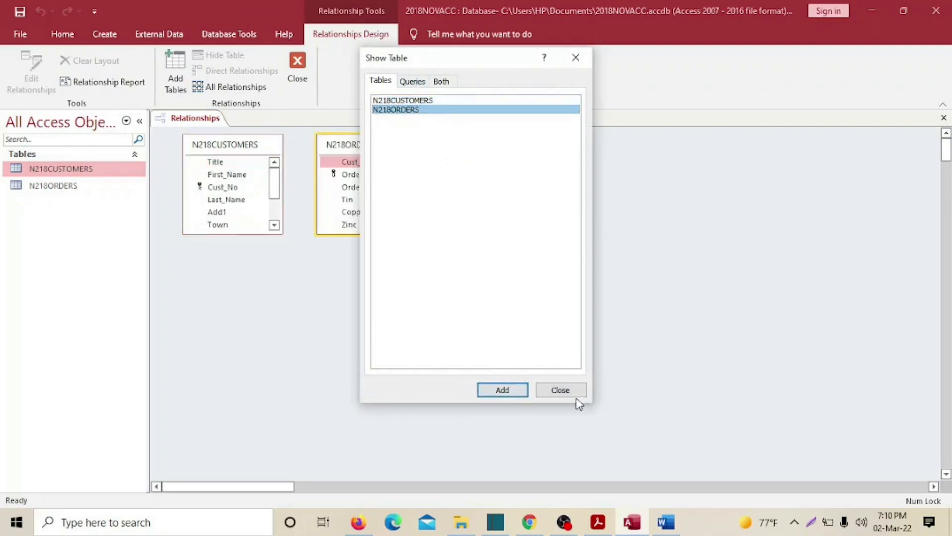
pyautogui.click(565, 390)
# Step: Rearrange the tables in the relationships layout so N218ORDERS sits to the left of N218CUSTOMERS with space between them
pyautogui.moveTo(235, 150); pyautogui.dragTo(221, 186)
pyautogui.click(367, 151)
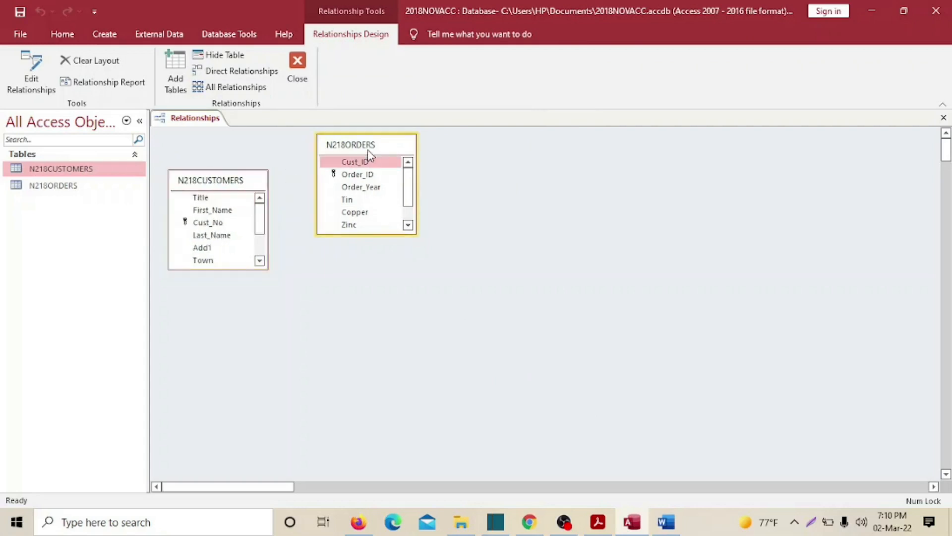
pyautogui.moveTo(367, 150); pyautogui.dragTo(391, 151)
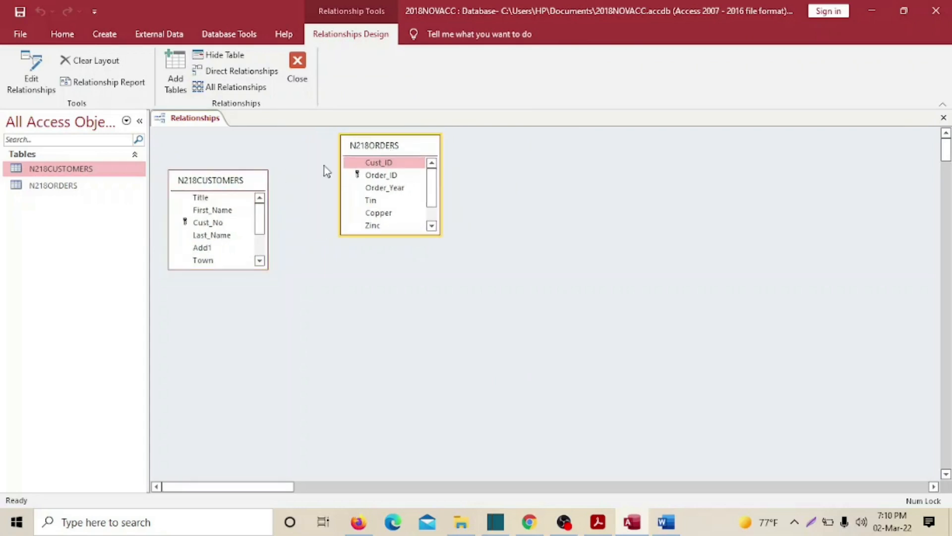
pyautogui.moveTo(258, 214); pyautogui.dragTo(258, 206)
pyautogui.click(369, 162)
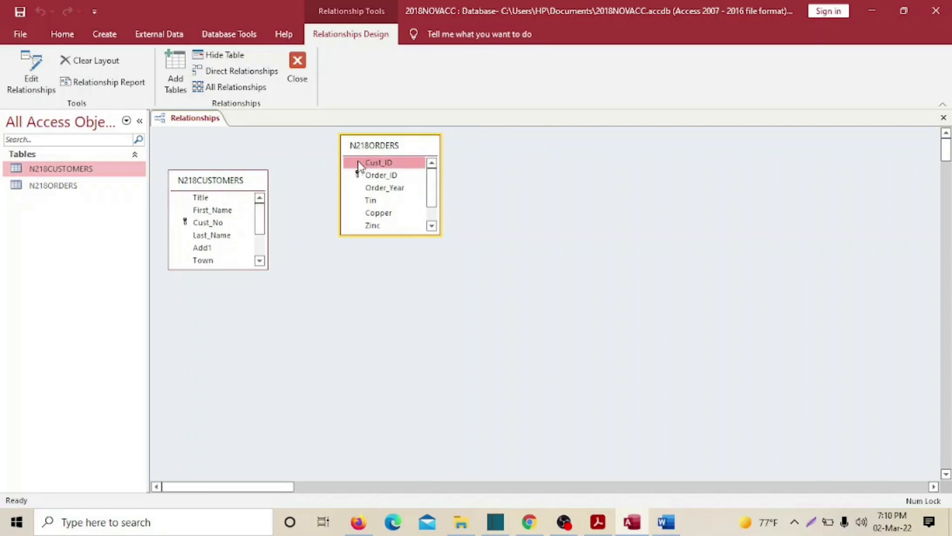
pyautogui.moveTo(376, 169); pyautogui.dragTo(216, 227)
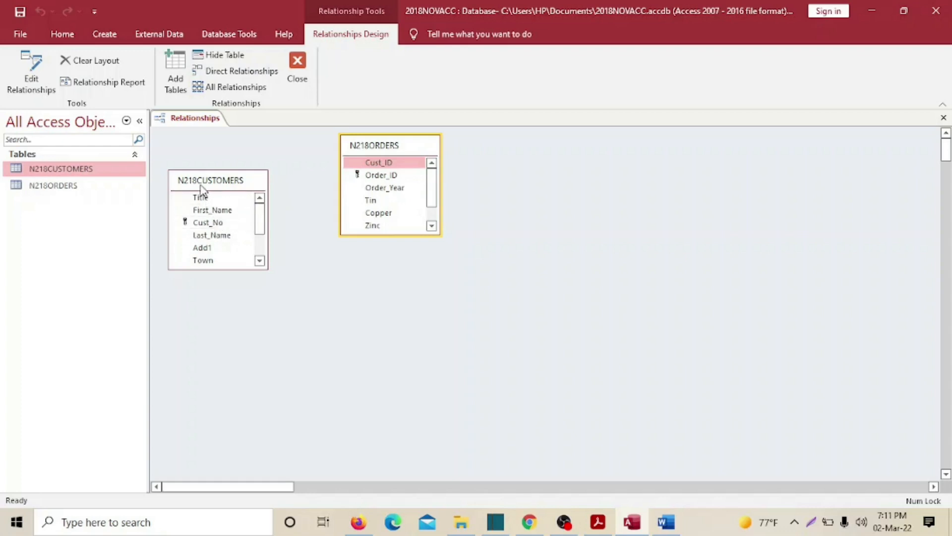
pyautogui.moveTo(201, 185); pyautogui.dragTo(500, 152)
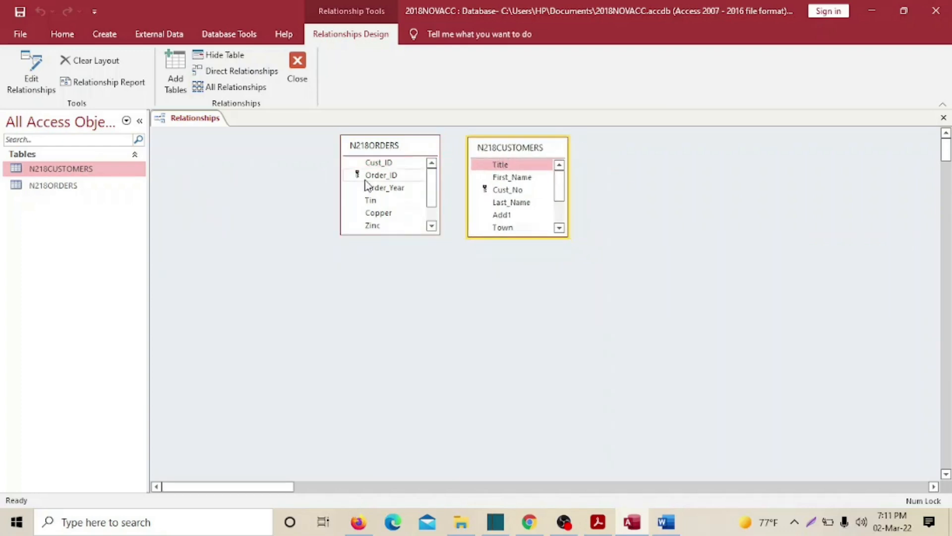
pyautogui.moveTo(375, 151); pyautogui.dragTo(204, 169)
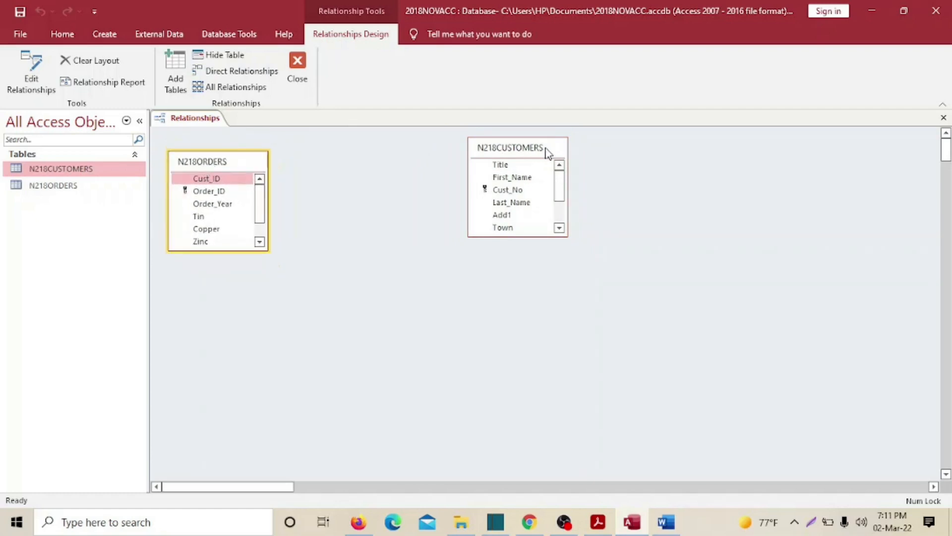
pyautogui.moveTo(547, 152); pyautogui.dragTo(426, 145)
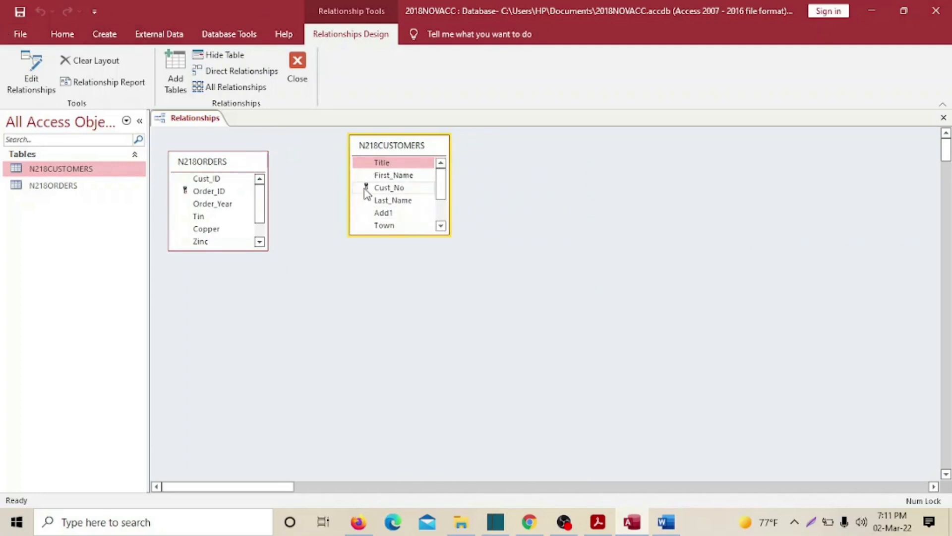
# Step: Create a one-to-many relationship from Cust_No to Cust_ID with referential integrity, cascade update and cascade delete enforced
pyautogui.moveTo(367, 191); pyautogui.dragTo(212, 181)
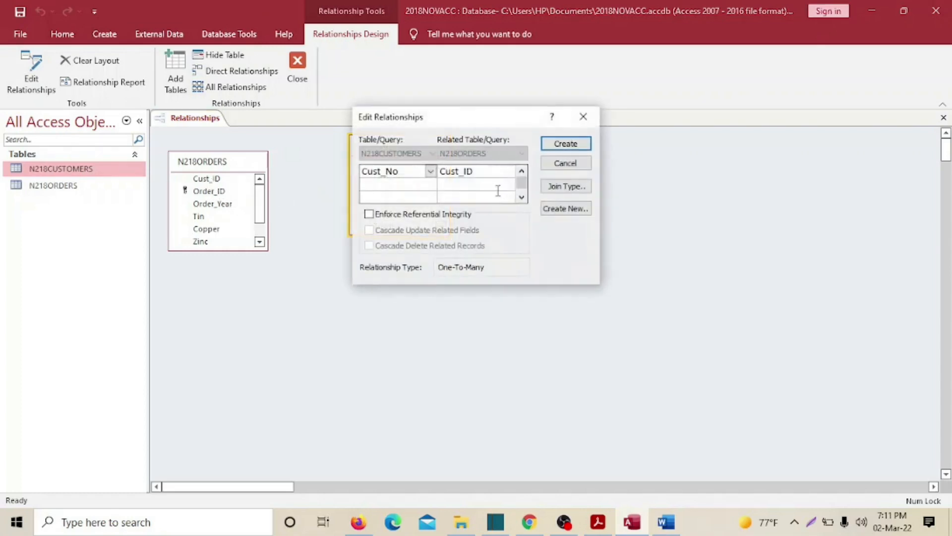
pyautogui.click(369, 215)
pyautogui.click(368, 230)
pyautogui.click(368, 246)
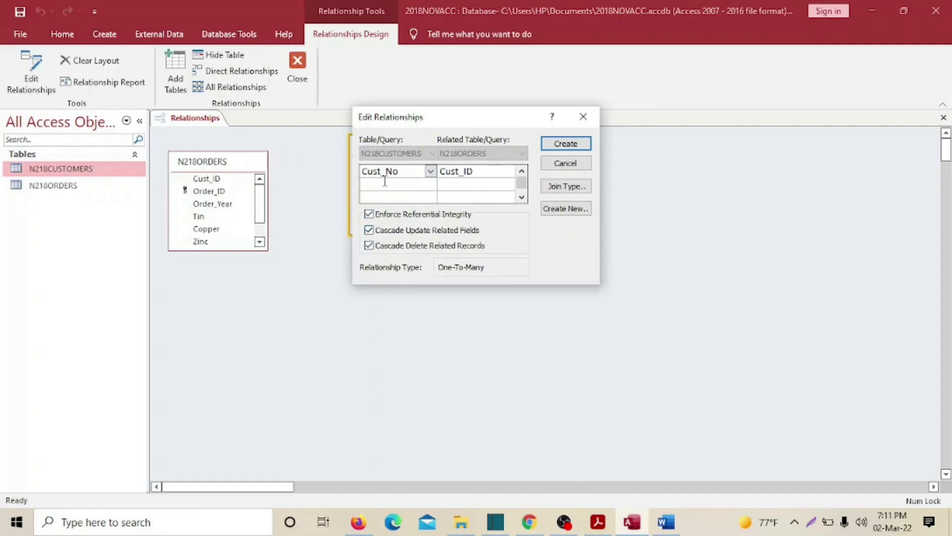
pyautogui.click(554, 144)
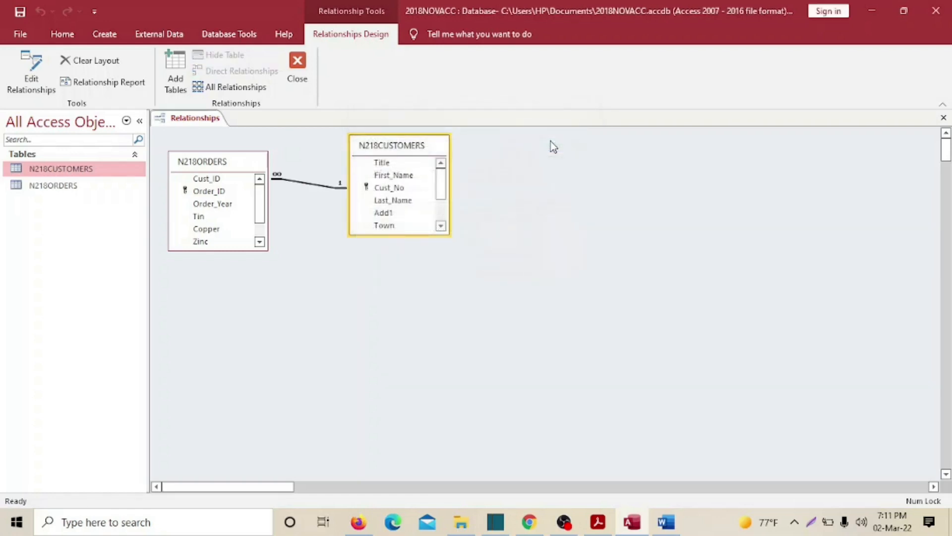
# Step: Place N218ORDERS lower and N218CUSTOMERS slightly higher so the join line is clear, and save the relationships layout
pyautogui.moveTo(205, 164); pyautogui.dragTo(203, 209)
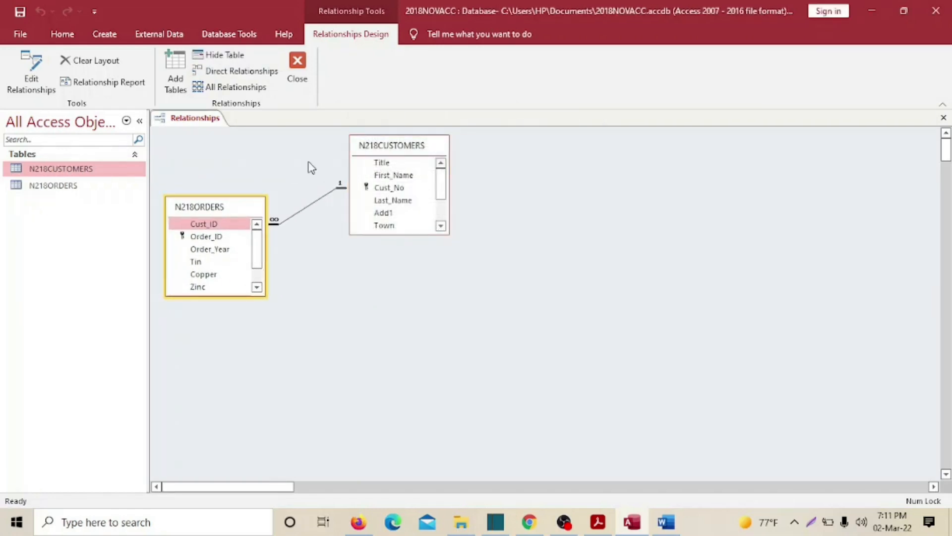
pyautogui.moveTo(380, 145); pyautogui.dragTo(381, 142)
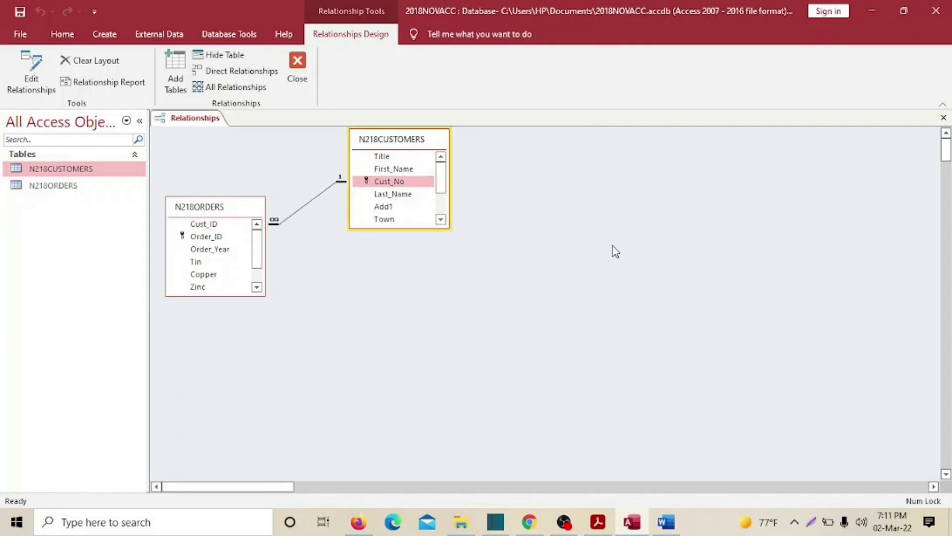
pyautogui.click(22, 14)
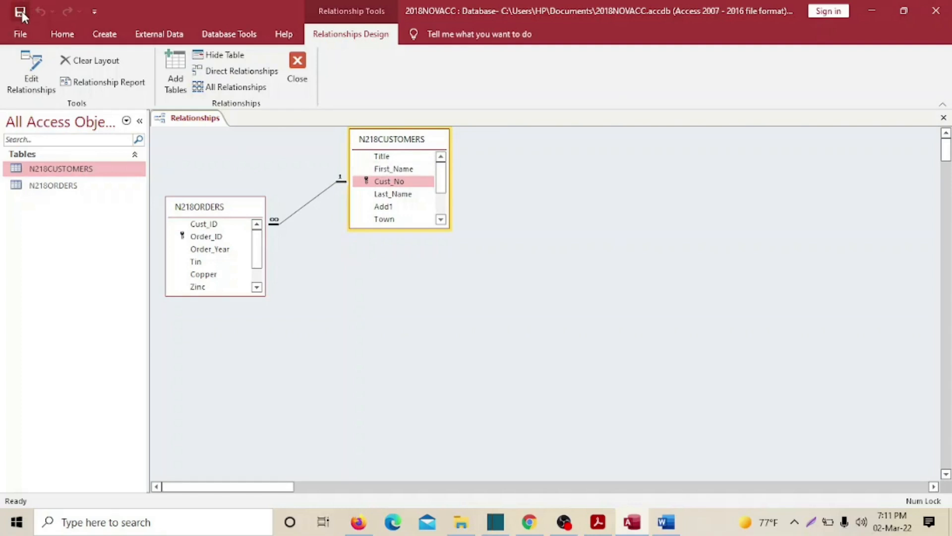
# Step: Open the settings of the relationship between N218ORDERS and N218CUSTOMERS and place the dialog below the tables, clear of the join line
pyautogui.click(302, 209)
pyautogui.doubleClick(303, 214)
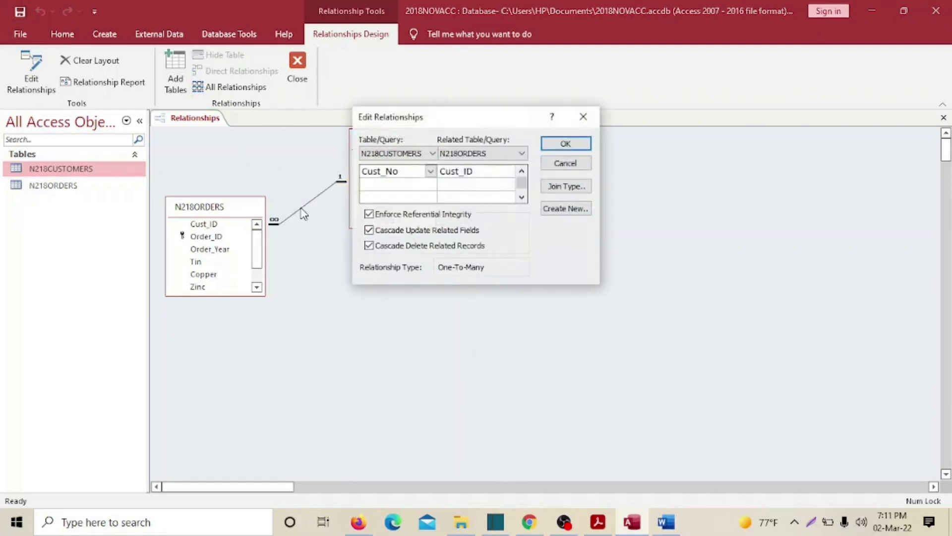
pyautogui.moveTo(442, 124); pyautogui.dragTo(366, 254)
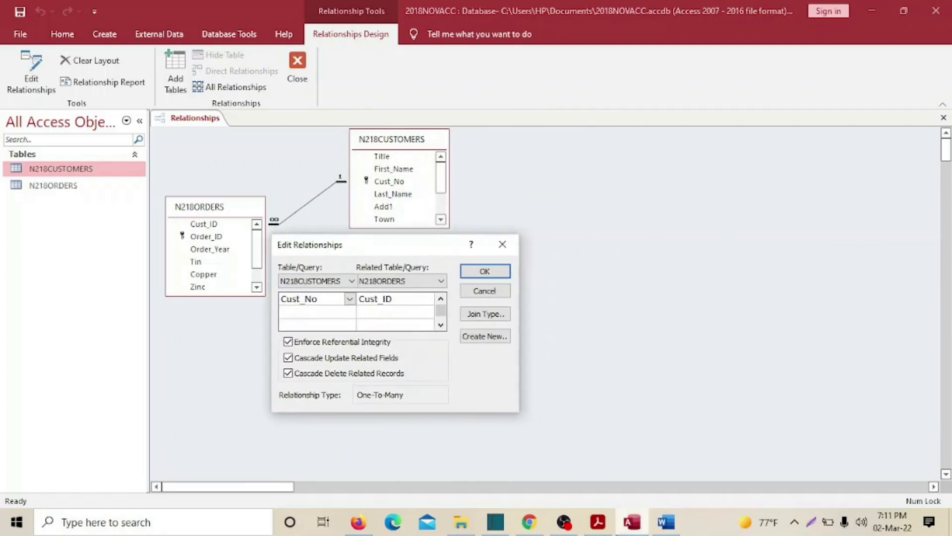
# Step: Switch to the exam paper in Acrobat Reader and highlight all of task 23, including the EVIDENCE 5 instructions
pyautogui.click(598, 523)
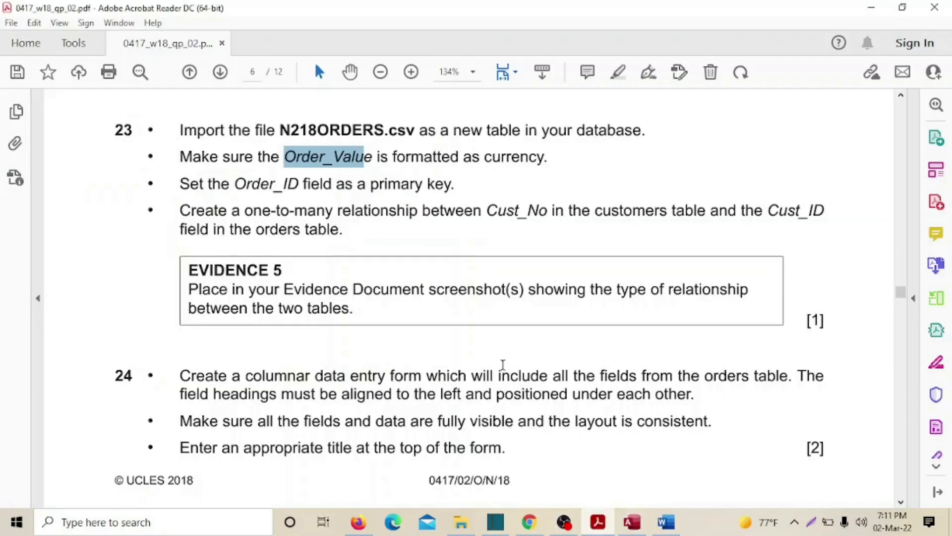
pyautogui.moveTo(552, 288); pyautogui.dragTo(649, 293)
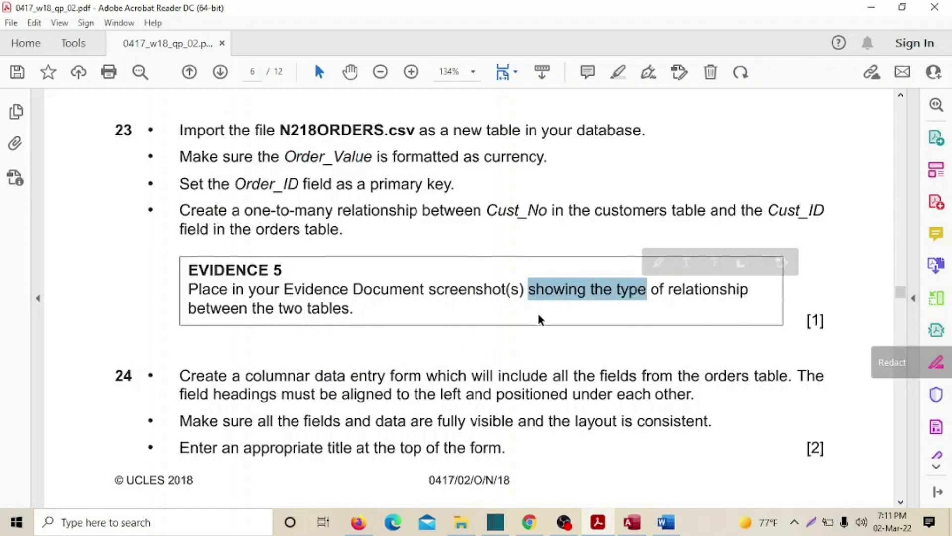
pyautogui.click(516, 333)
pyautogui.moveTo(116, 122); pyautogui.dragTo(364, 315)
pyautogui.click(381, 291)
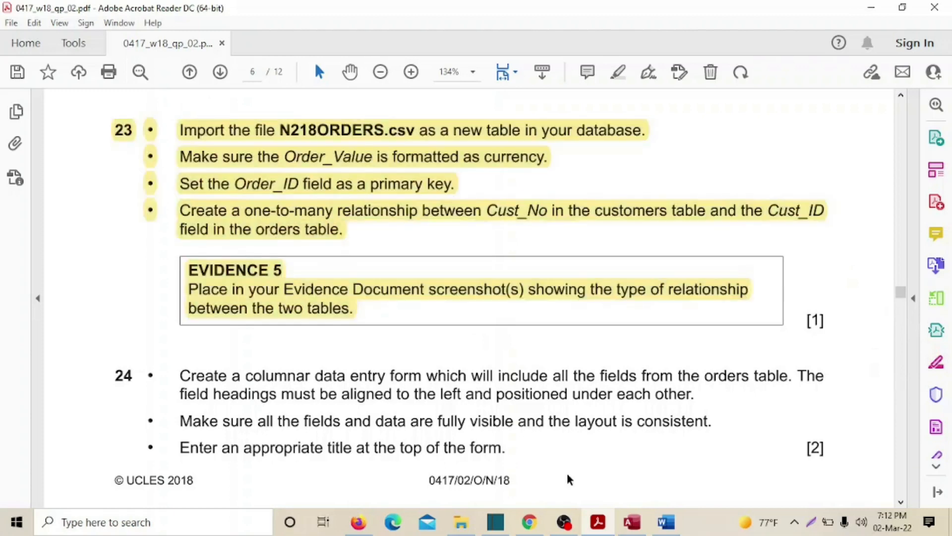
# Step: Return to Access and copy a screenshot of the joined tables together with the Edit Relationships dialog to the clipboard
pyautogui.click(632, 522)
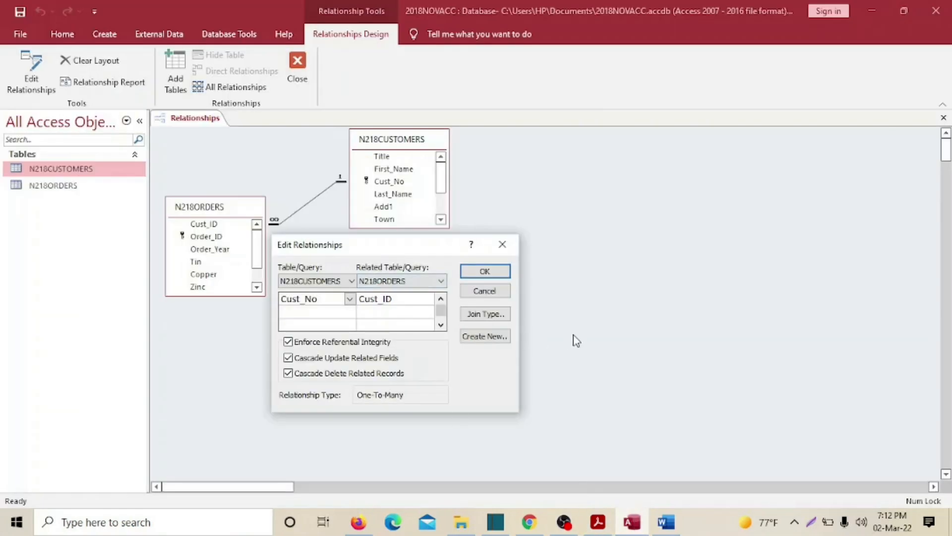
pyautogui.press('super+shift+s')
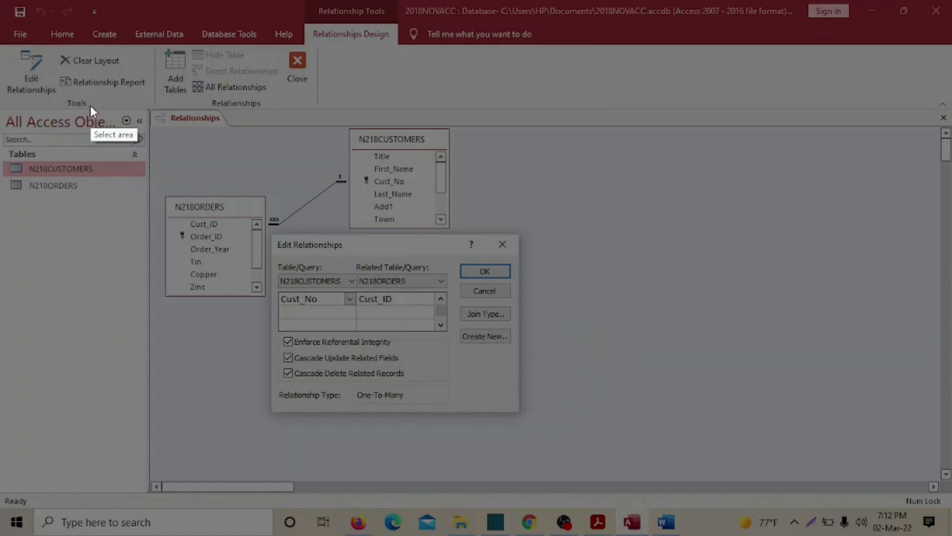
pyautogui.moveTo(141, 98); pyautogui.dragTo(531, 421)
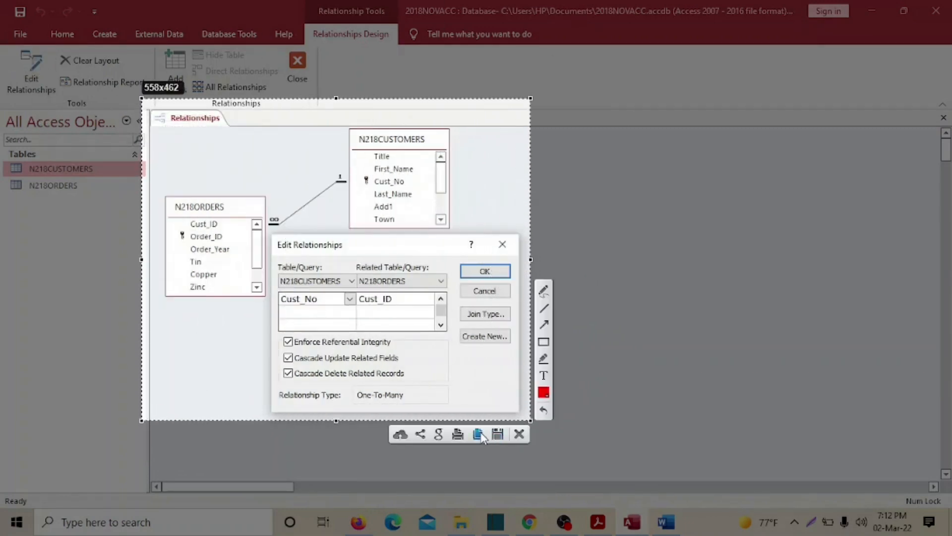
pyautogui.click(493, 433)
# Step: Paste the screenshot under EVIDENCE 5 in the N218EVIDENCE Word document and shrink it to about 3.5 inches wide
pyautogui.click(667, 521)
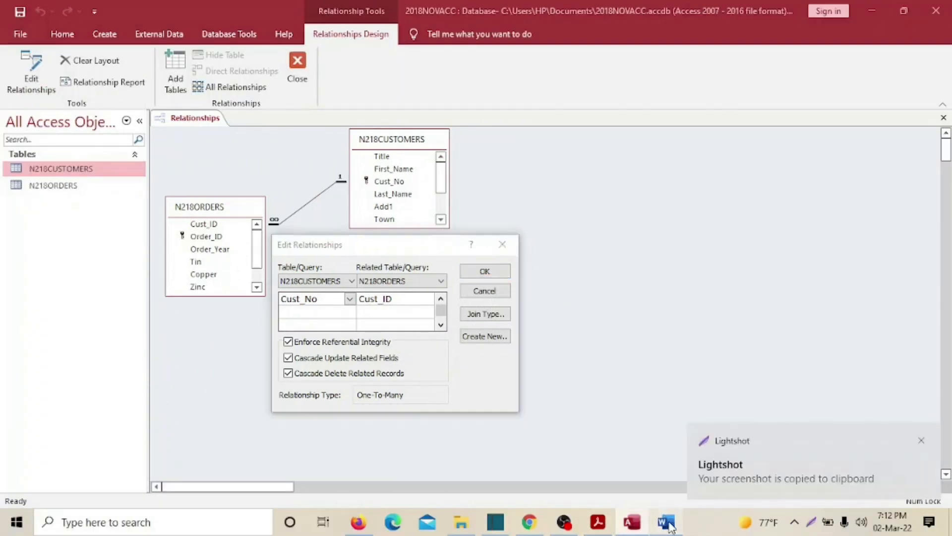
pyautogui.scroll(-2, 290, 298)
pyautogui.scroll(-5, 290, 298)
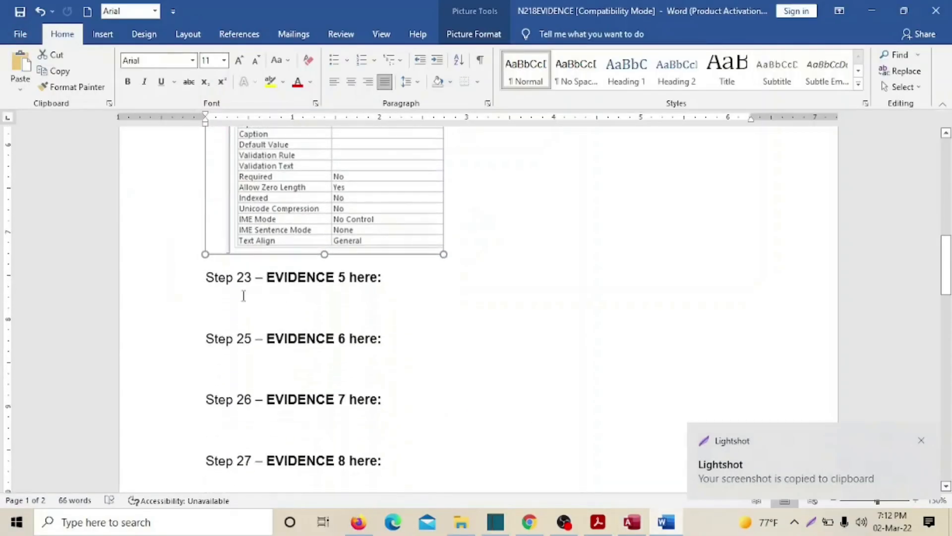
pyautogui.click(210, 305)
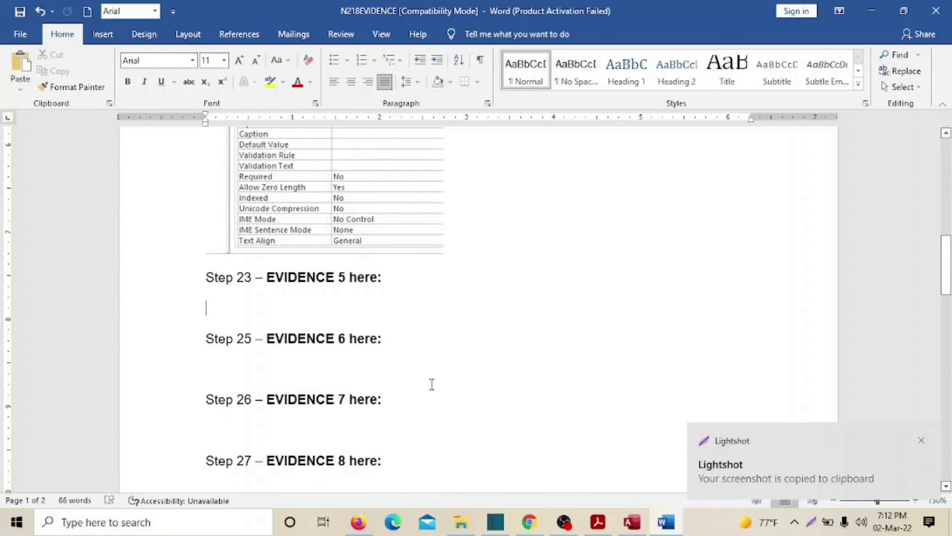
pyautogui.hotkey('ctrl', 'v')
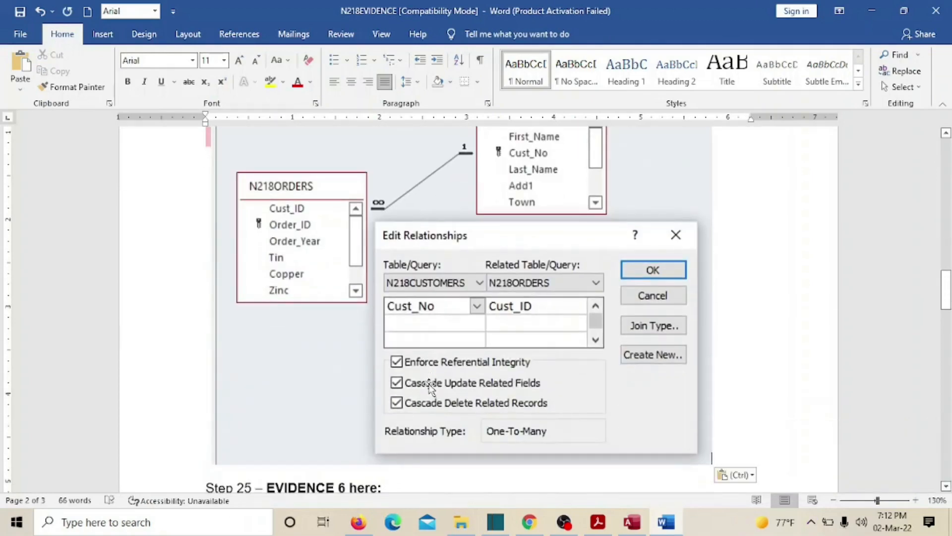
pyautogui.click(498, 238)
pyautogui.moveTo(711, 464); pyautogui.dragTo(511, 298)
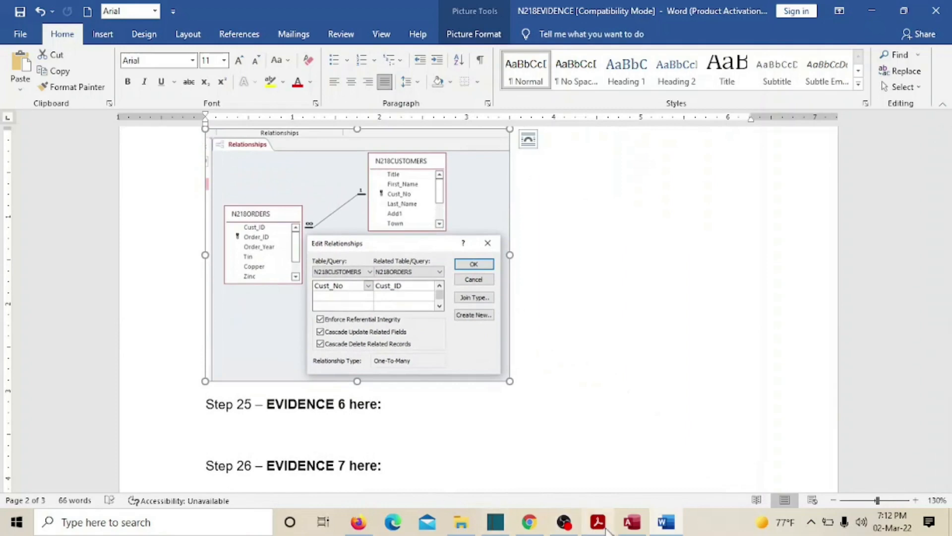
# Step: Read tasks 24 and 25 in the exam paper, and close the relationship dialog and the relationships layout in Access
pyautogui.click(598, 522)
pyautogui.scroll(-4, 388, 297)
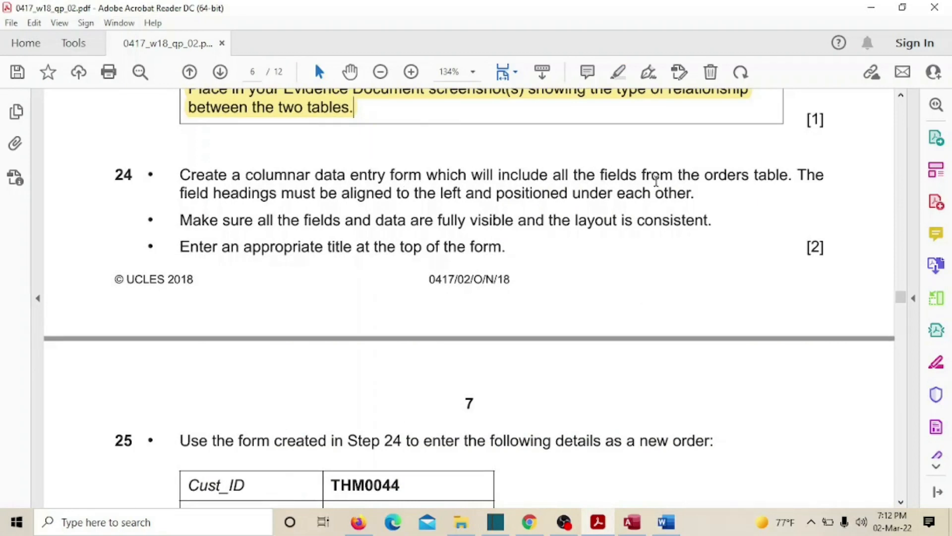
pyautogui.moveTo(699, 176); pyautogui.dragTo(749, 174)
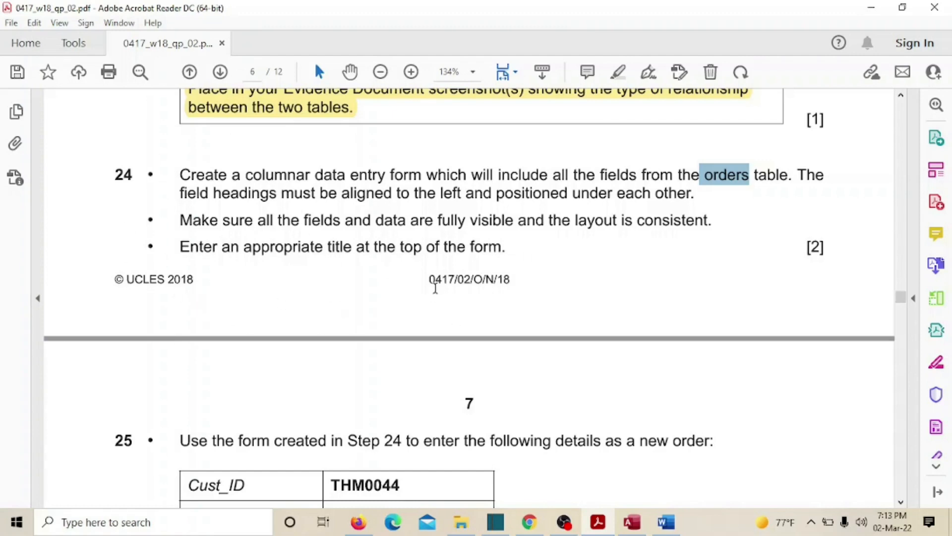
pyautogui.scroll(-5, 295, 406)
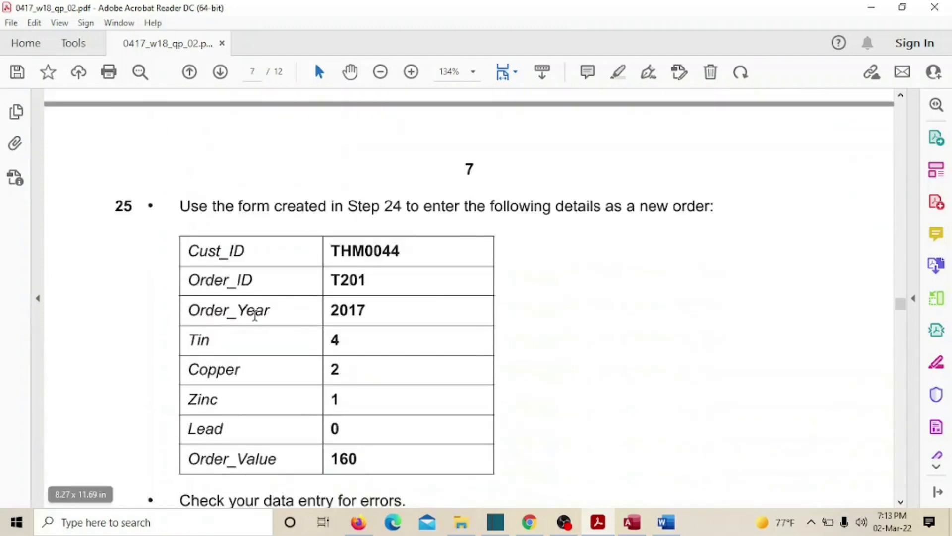
pyautogui.scroll(5, 518, 332)
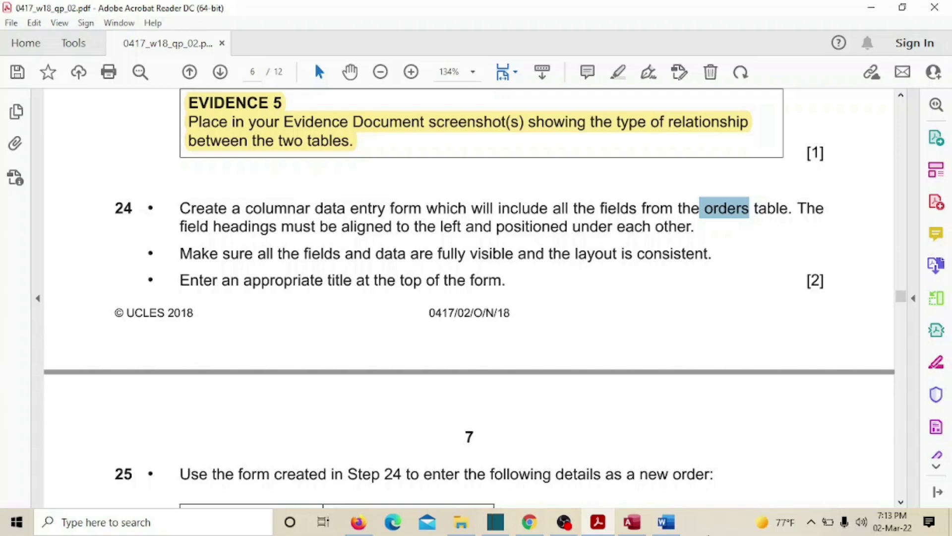
pyautogui.click(630, 521)
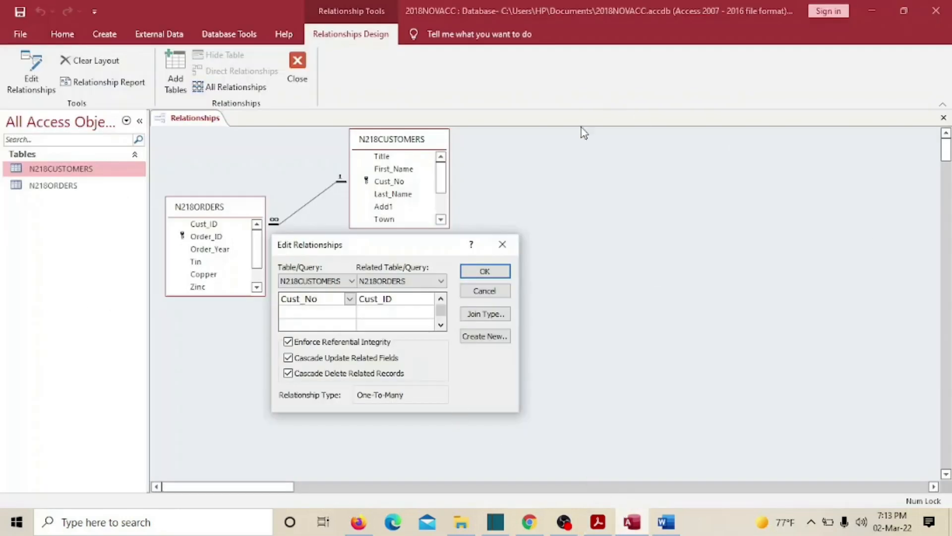
pyautogui.click(493, 271)
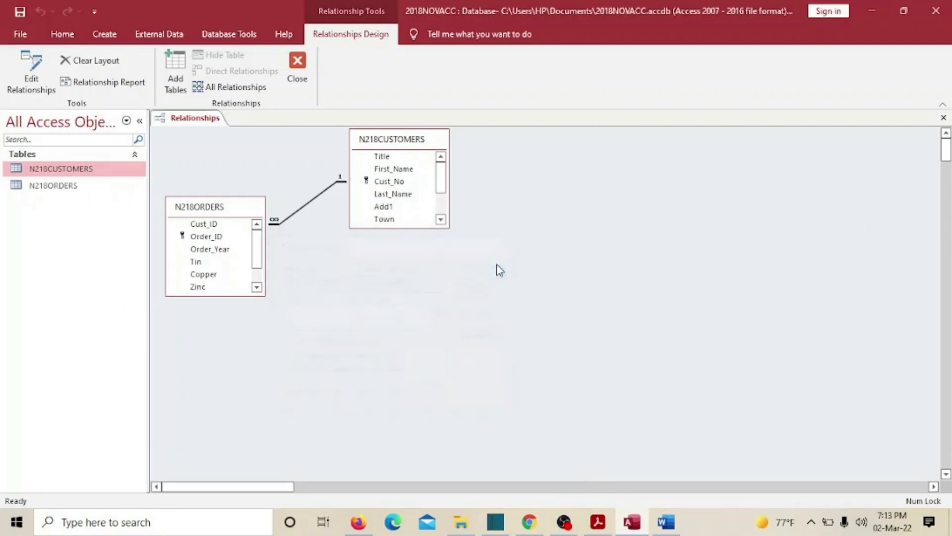
pyautogui.click(290, 70)
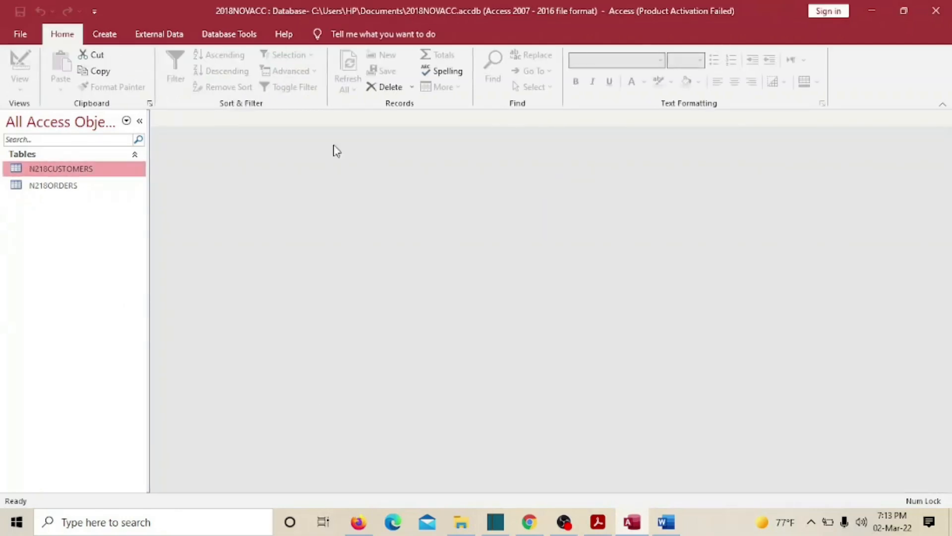
# Step: Start a new form with the Form Wizard and include all fields from the N218ORDERS table
pyautogui.click(104, 34)
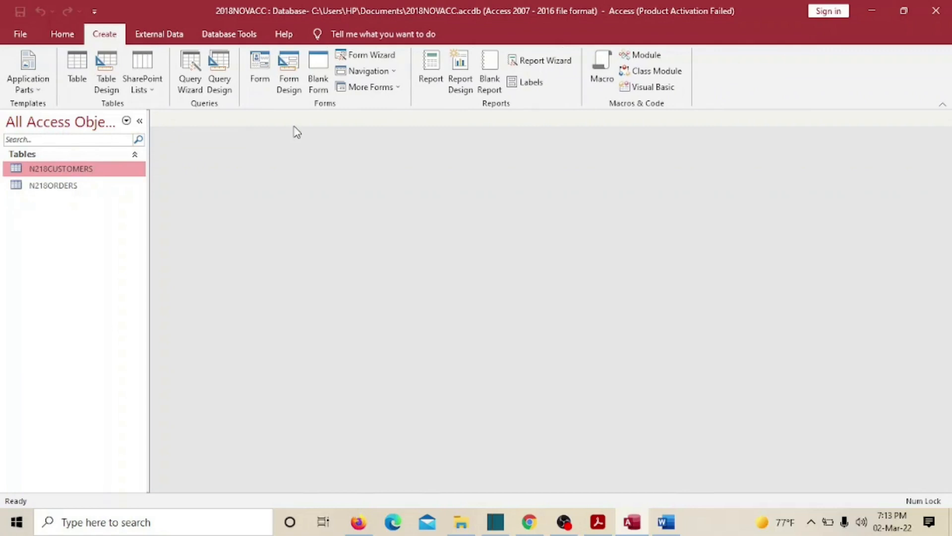
pyautogui.click(371, 54)
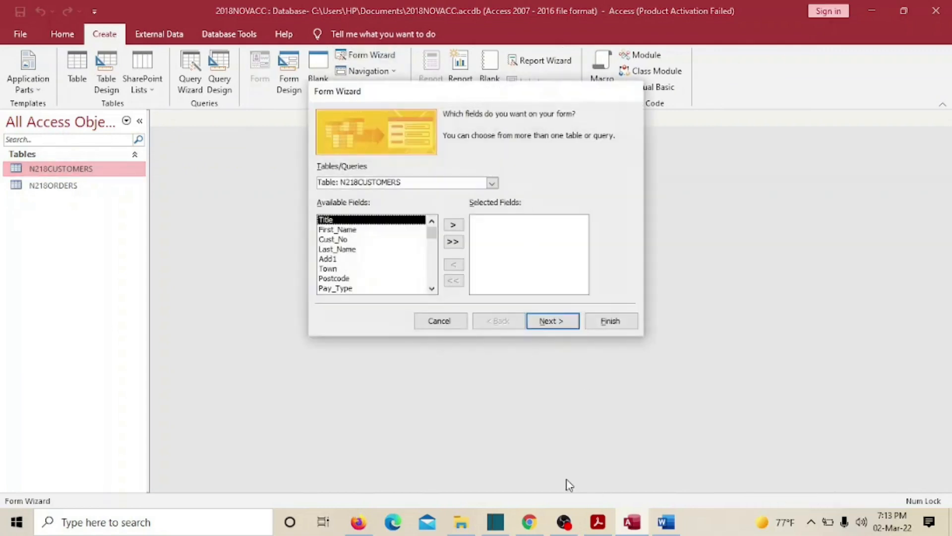
pyautogui.click(494, 183)
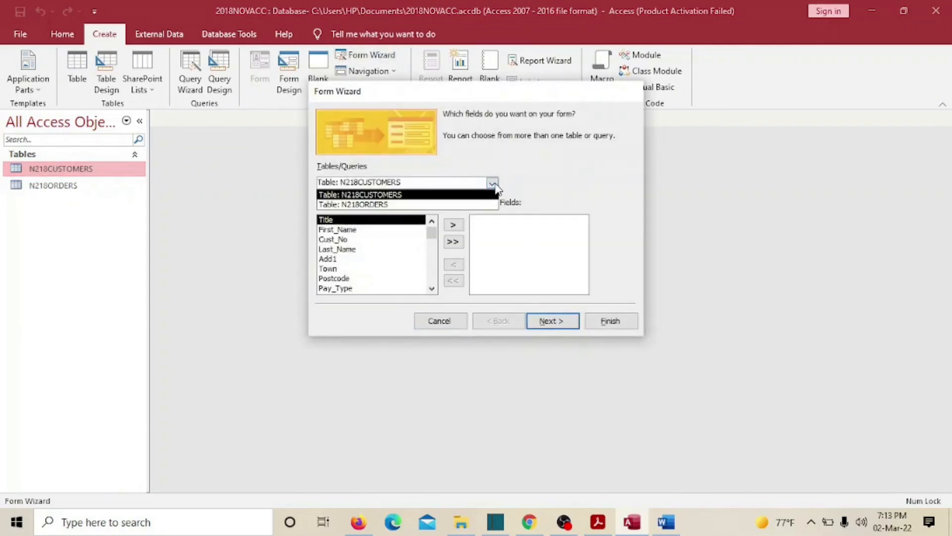
pyautogui.click(402, 204)
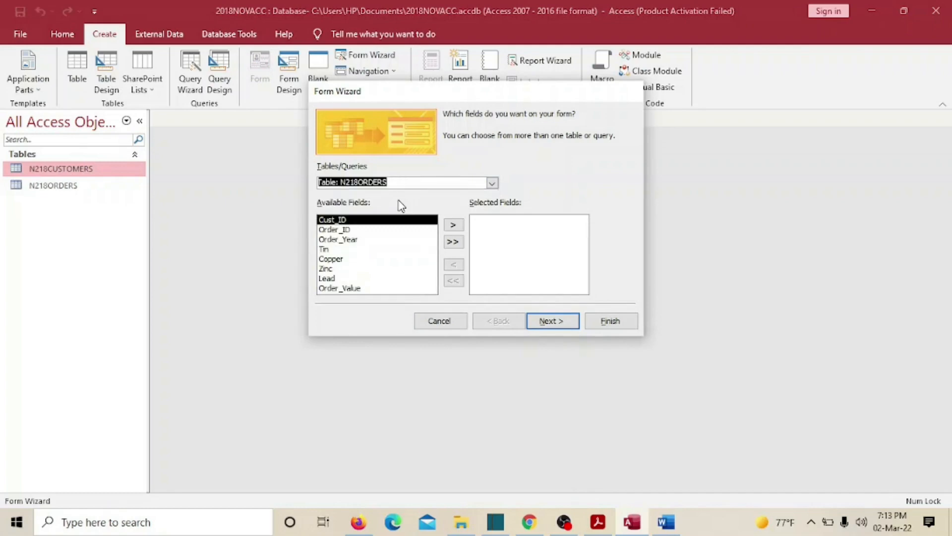
pyautogui.click(453, 242)
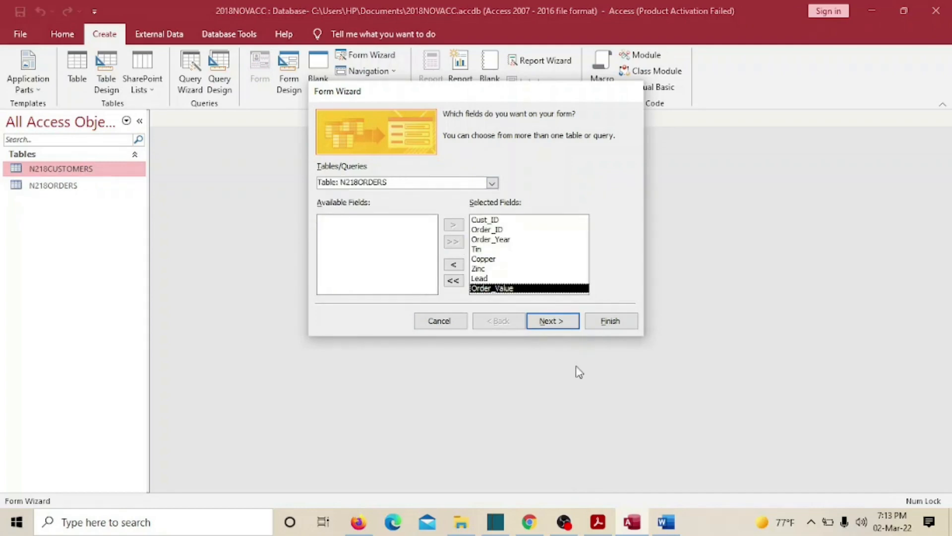
# Step: Check the form requirements of task 24 in the exam paper and accept the Columnar layout in the Form Wizard
pyautogui.click(598, 525)
pyautogui.scroll(3, 377, 379)
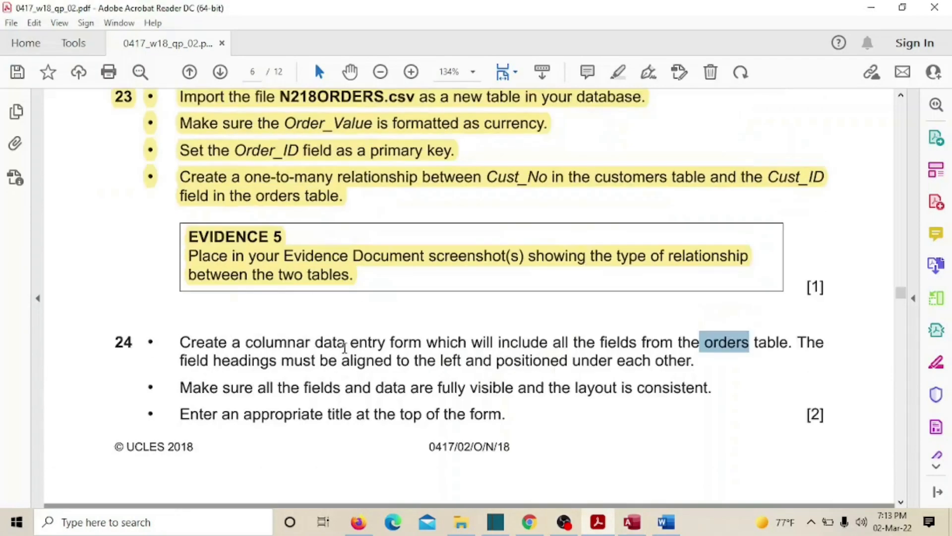
pyautogui.scroll(-3, 429, 287)
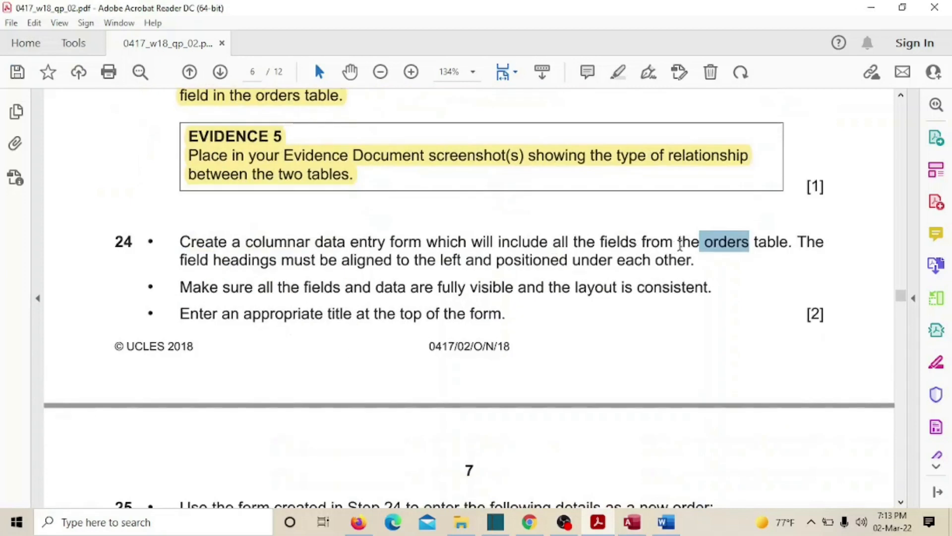
pyautogui.moveTo(551, 242); pyautogui.dragTo(776, 245)
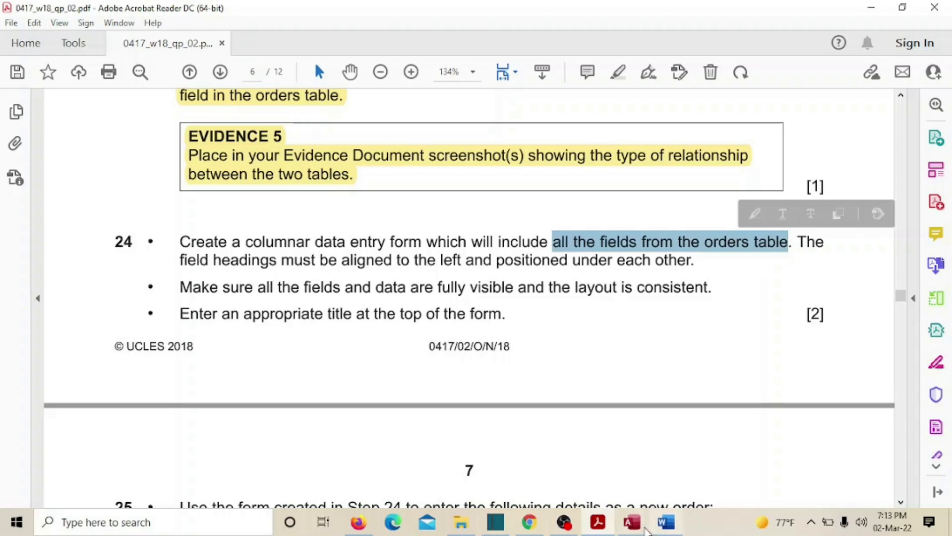
pyautogui.click(632, 522)
pyautogui.click(551, 321)
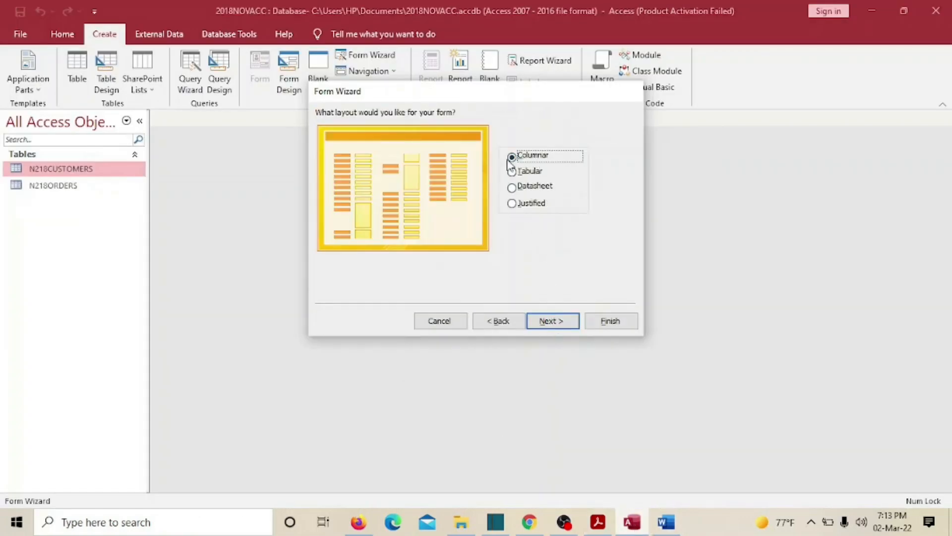
pyautogui.click(552, 321)
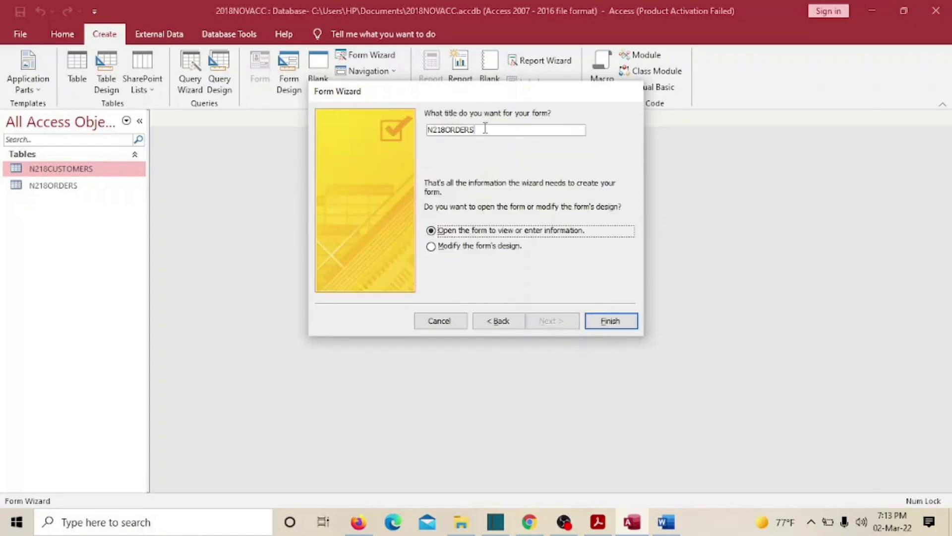
# Step: Title the form ORDER DETAILS ENTRY FORM, finish the wizard with the option to modify the design, and close the Field List
pyautogui.moveTo(485, 128); pyautogui.dragTo(418, 134)
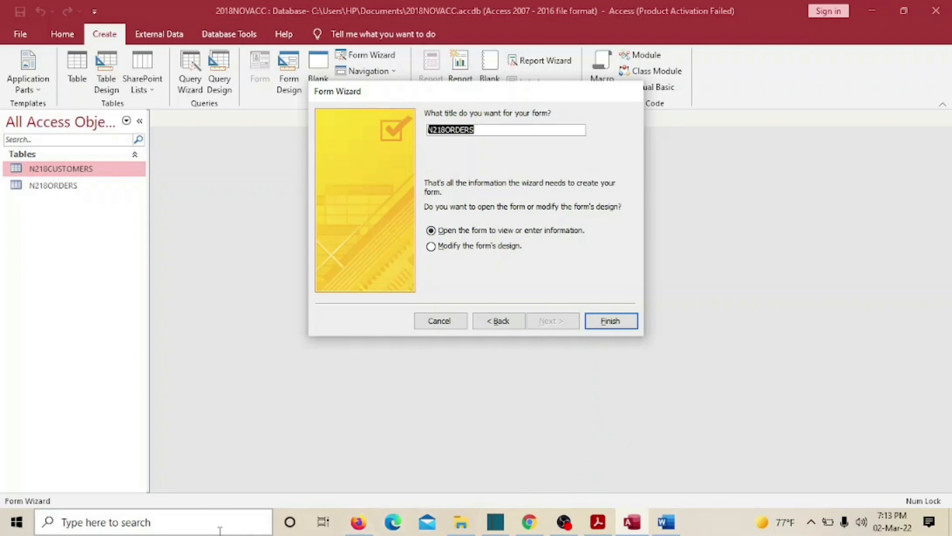
pyautogui.write('ORD')
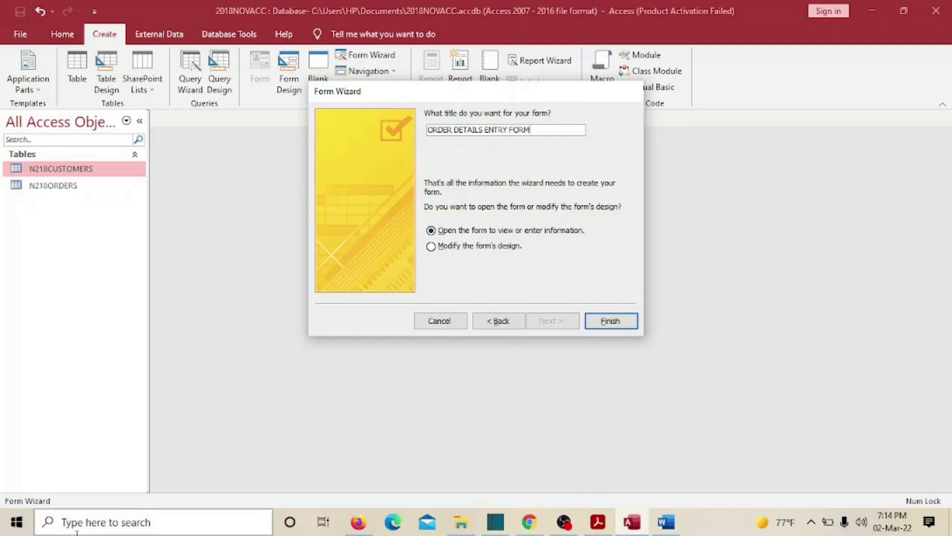
pyautogui.click(433, 251)
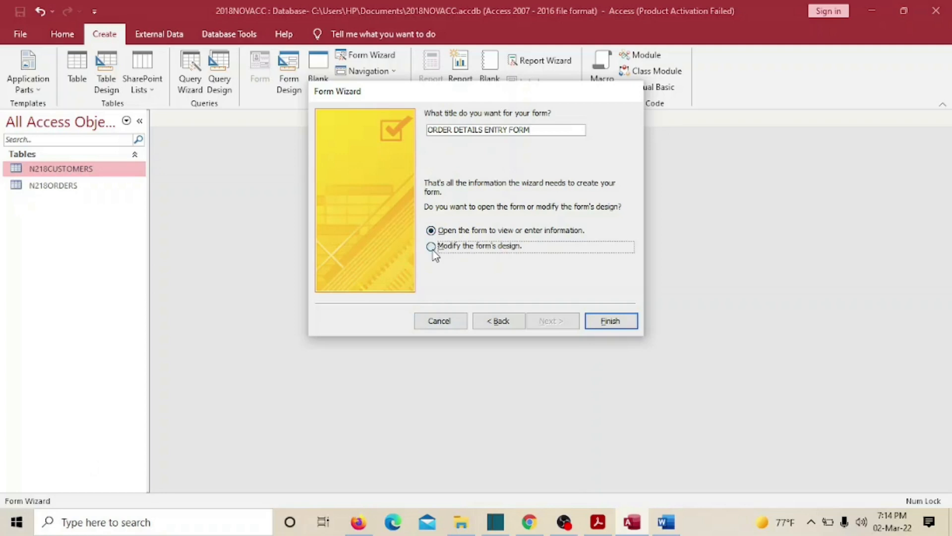
pyautogui.click(616, 319)
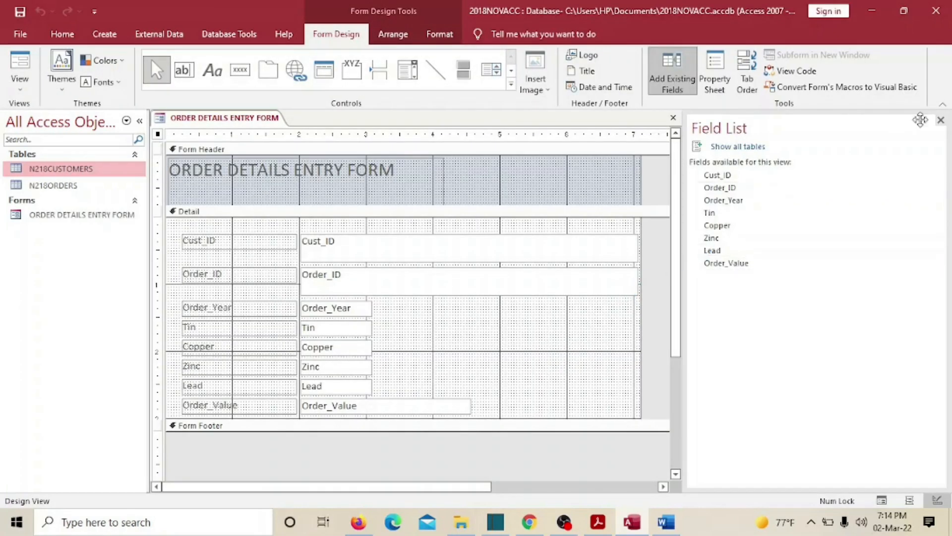
pyautogui.click(942, 120)
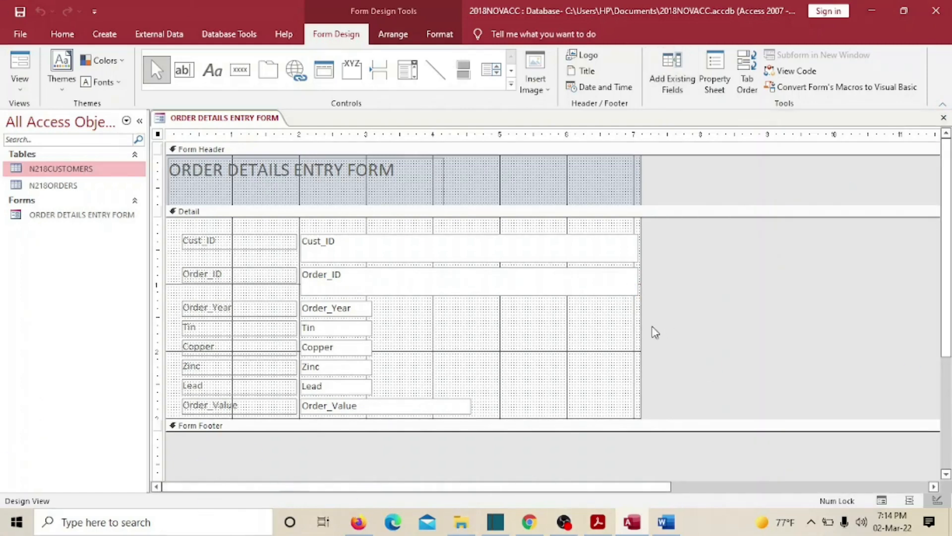
# Step: Narrow the Cust_ID and Order_ID text boxes so their outer edges end at about the 3.25-inch mark
pyautogui.click(623, 249)
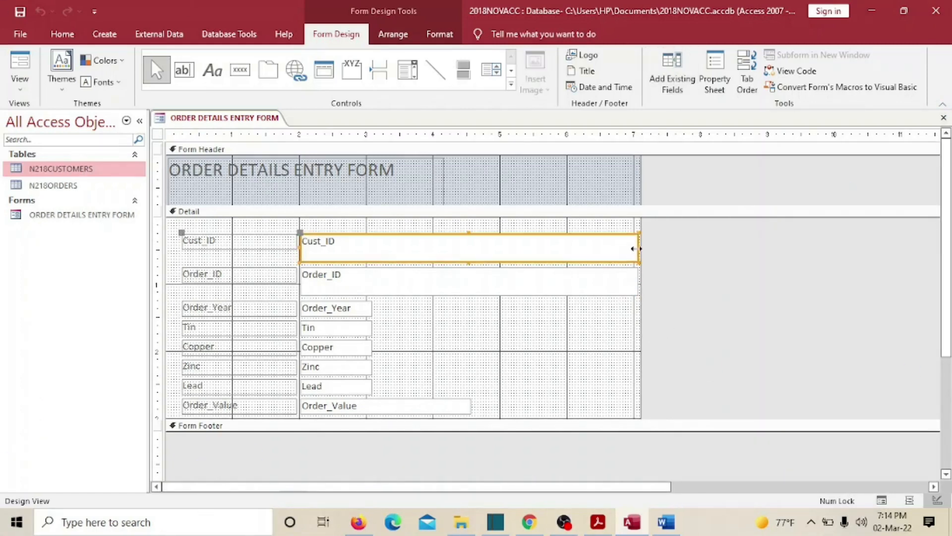
pyautogui.moveTo(640, 249); pyautogui.dragTo(382, 244)
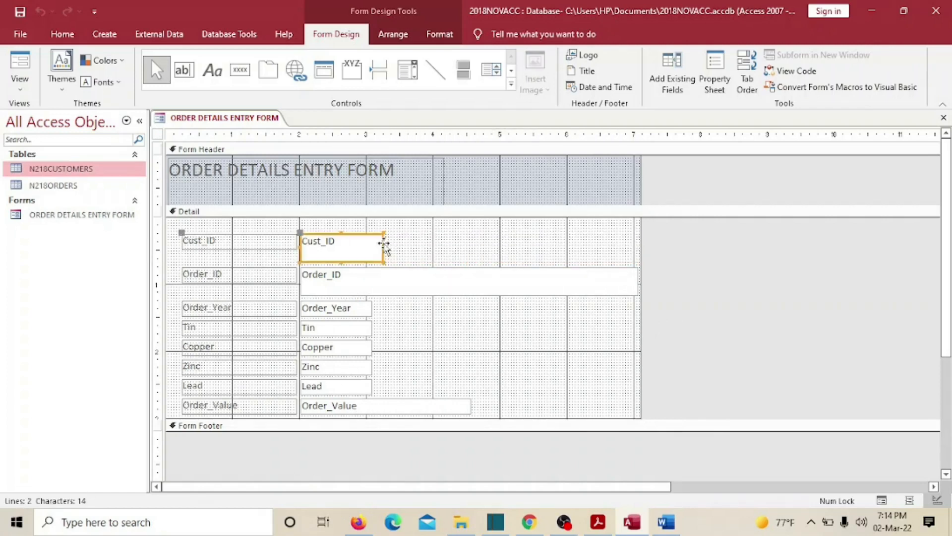
pyautogui.click(637, 281)
pyautogui.moveTo(638, 280)
pyautogui.mouseDown()
pyautogui.moveTo(395, 287)
pyautogui.moveTo(638, 296)
pyautogui.moveTo(638, 281)
pyautogui.mouseUp()
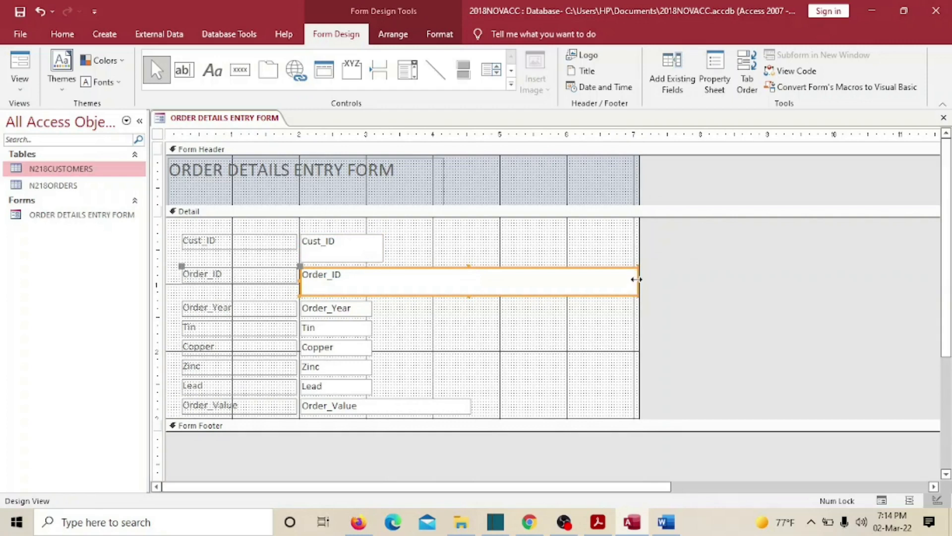
pyautogui.click(597, 244)
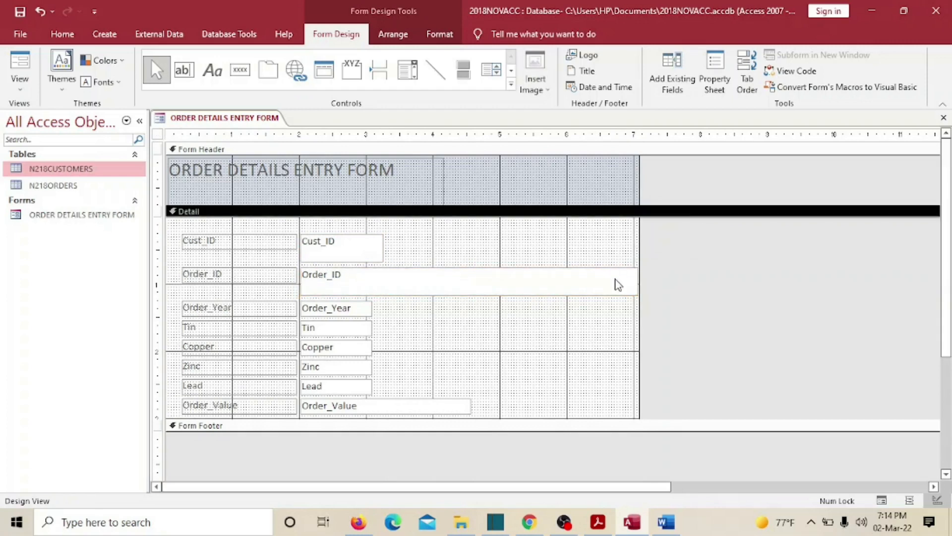
pyautogui.click(619, 283)
pyautogui.moveTo(637, 281); pyautogui.dragTo(380, 284)
pyautogui.click(408, 313)
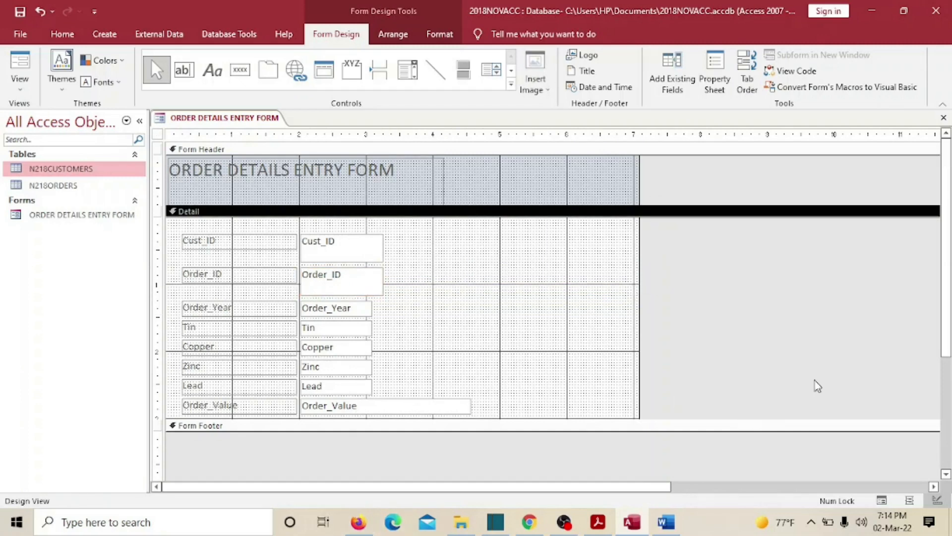
# Step: Narrow the form to about 5.3 inches and reduce the height of the Cust_ID and Order_ID text boxes
pyautogui.moveTo(640, 313); pyautogui.dragTo(522, 330)
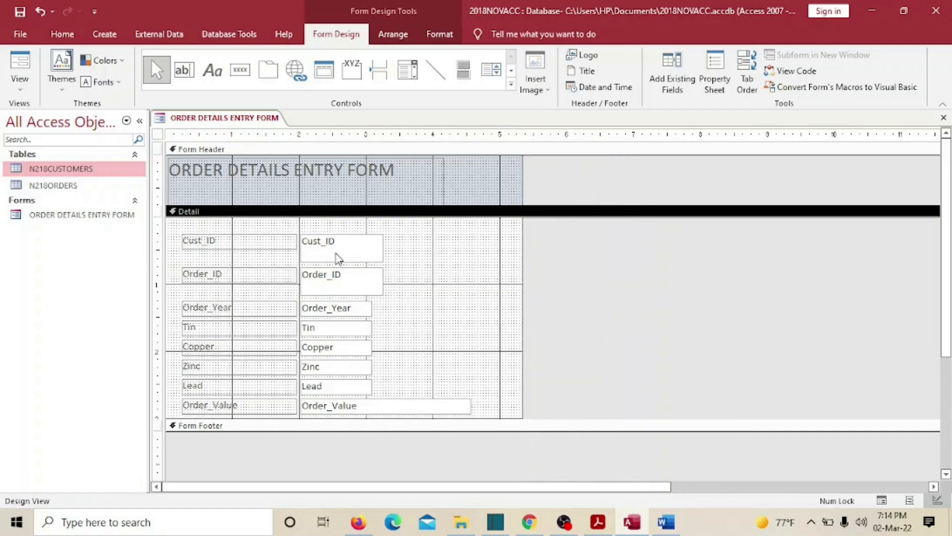
pyautogui.click(337, 257)
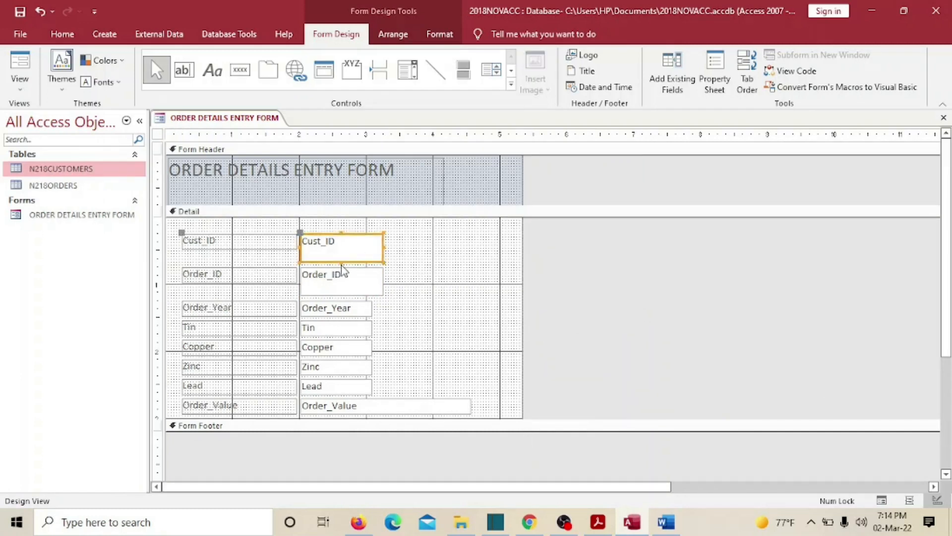
pyautogui.moveTo(341, 262); pyautogui.dragTo(341, 252)
pyautogui.click(343, 291)
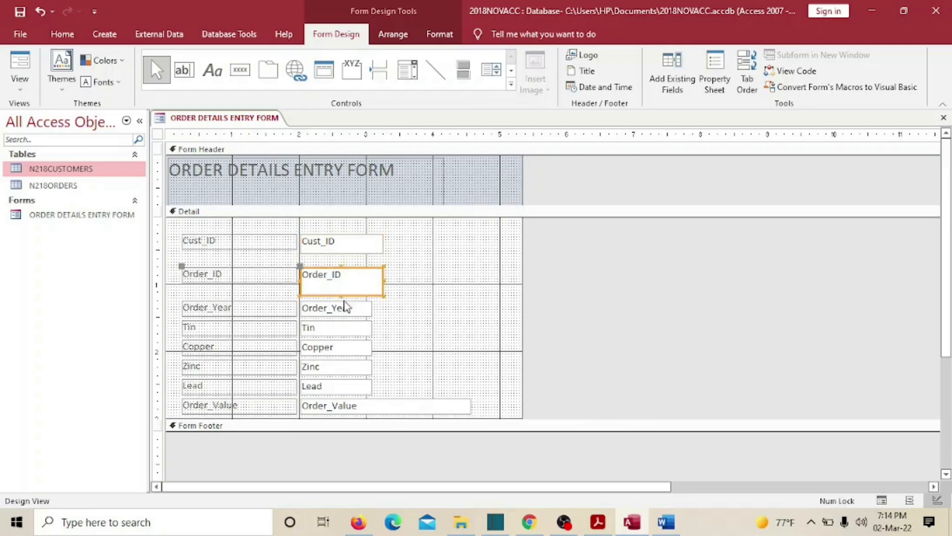
pyautogui.moveTo(341, 294); pyautogui.dragTo(341, 286)
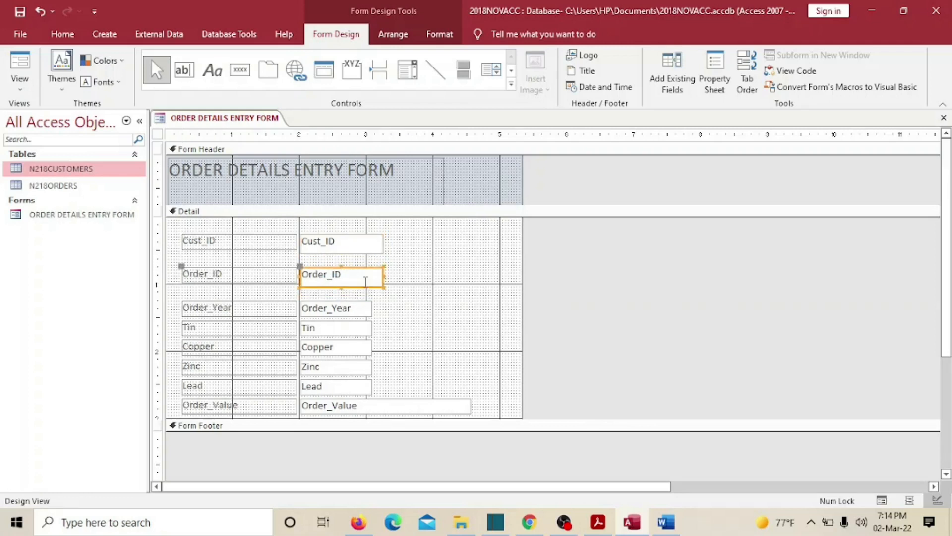
pyautogui.click(404, 276)
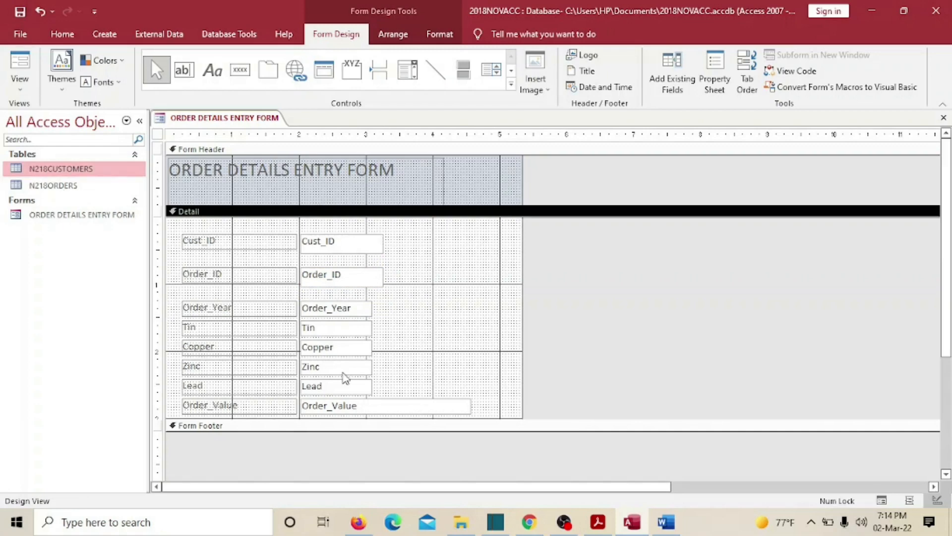
# Step: Switch to the exam paper and check task 24's requirements for the form title, field visibility and heading alignment
pyautogui.click(601, 523)
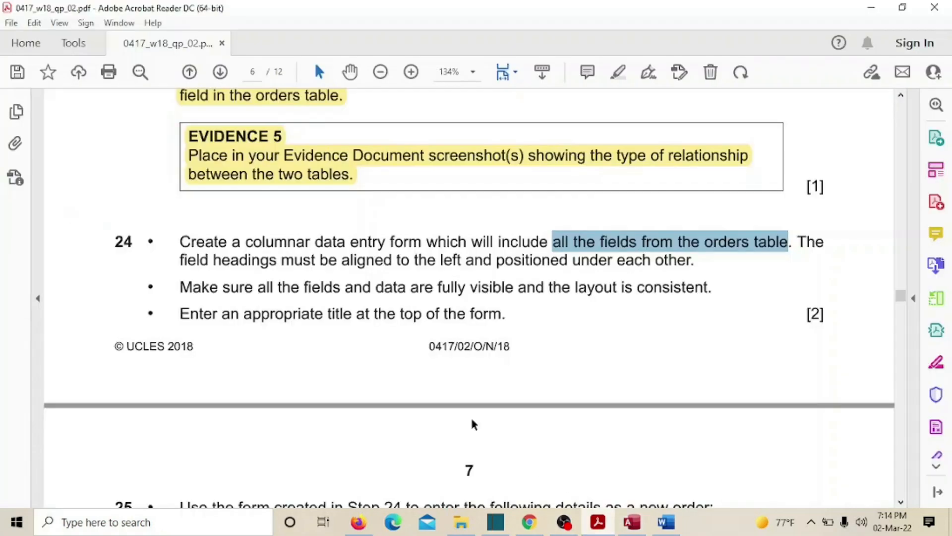
pyautogui.moveTo(251, 316); pyautogui.dragTo(607, 301)
pyautogui.click(640, 362)
pyautogui.moveTo(251, 287); pyautogui.dragTo(633, 292)
pyautogui.click(623, 371)
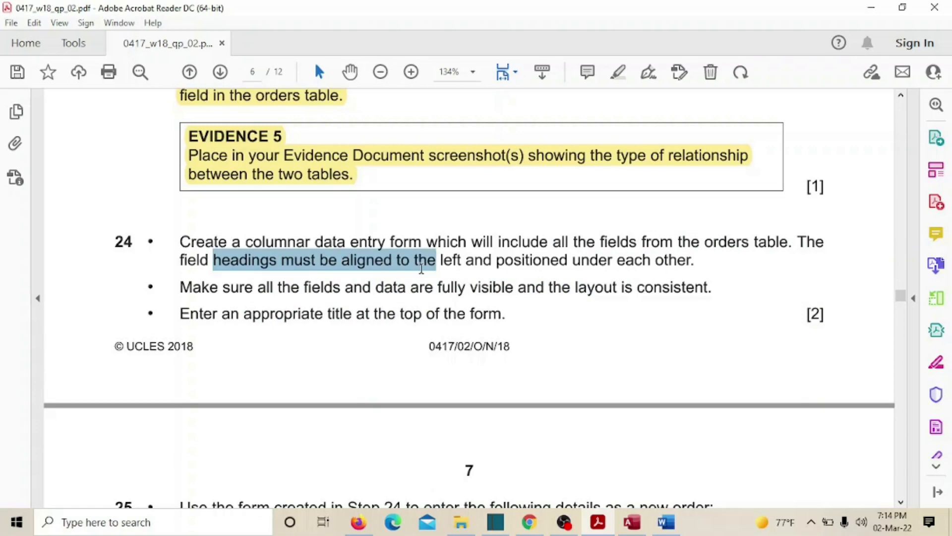
# Step: Read task 25 in the exam paper, covering the new order's details, the data checks and the Evidence 6 screenshot
pyautogui.scroll(-5, 489, 271)
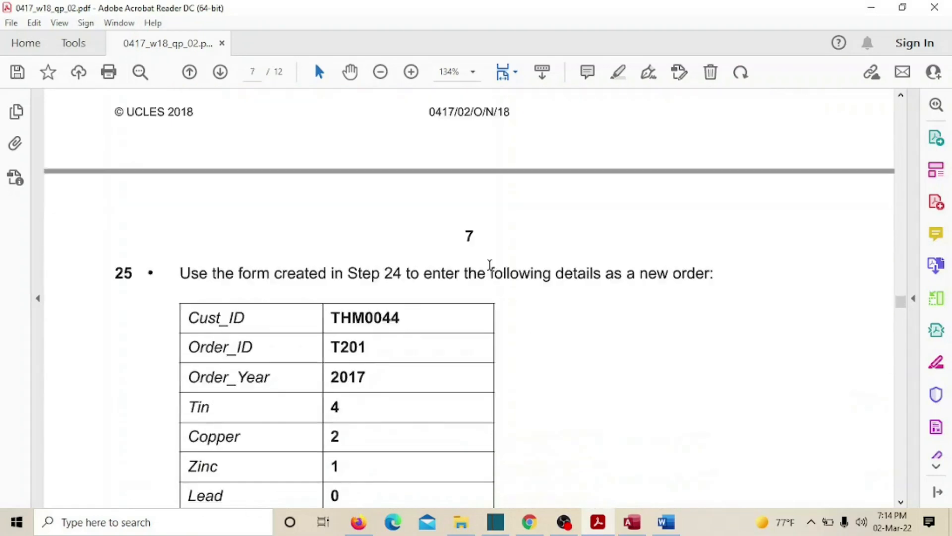
pyautogui.scroll(-6, 490, 264)
pyautogui.scroll(2, 407, 213)
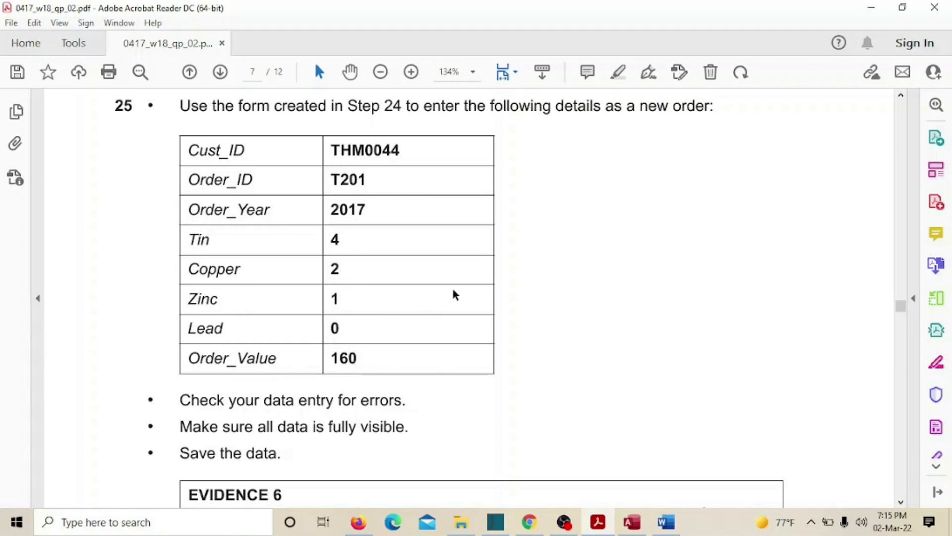
pyautogui.scroll(-3, 455, 294)
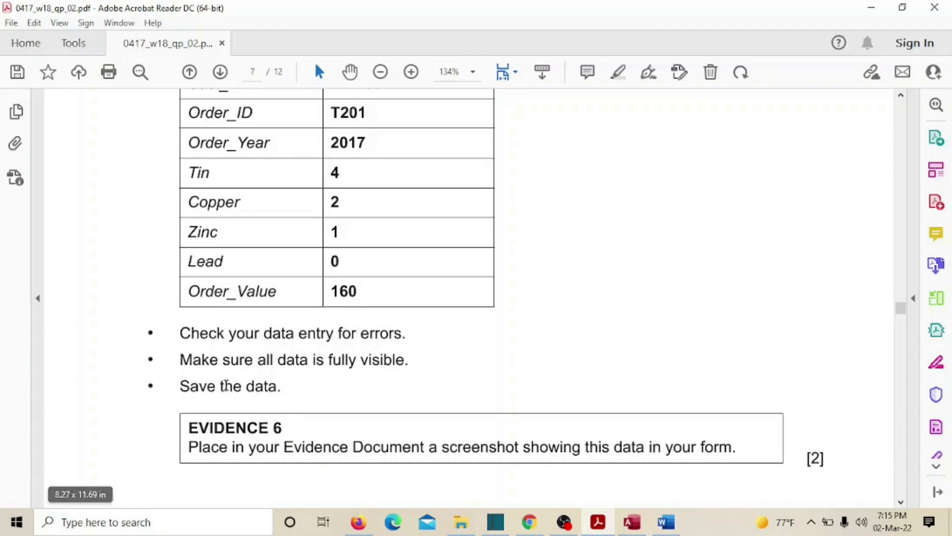
pyautogui.scroll(-2, 591, 467)
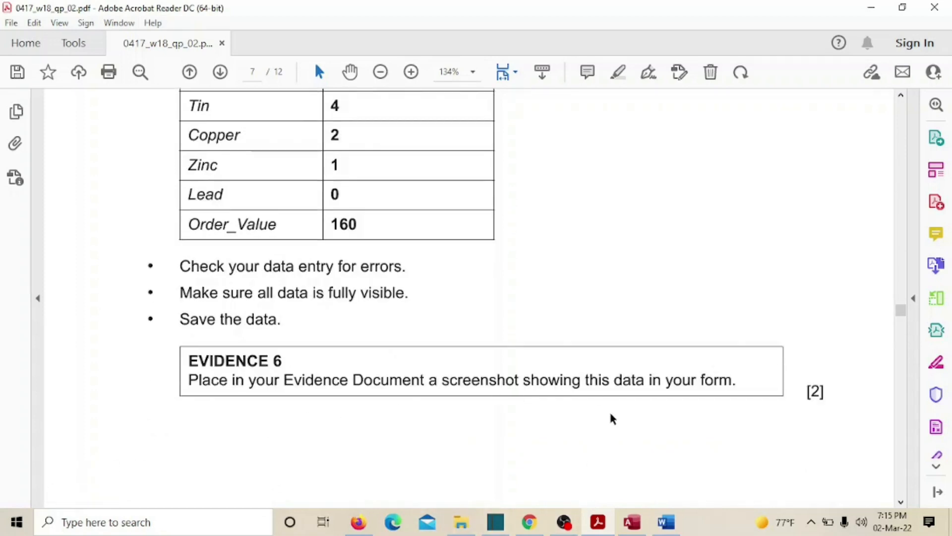
pyautogui.scroll(-1, 655, 395)
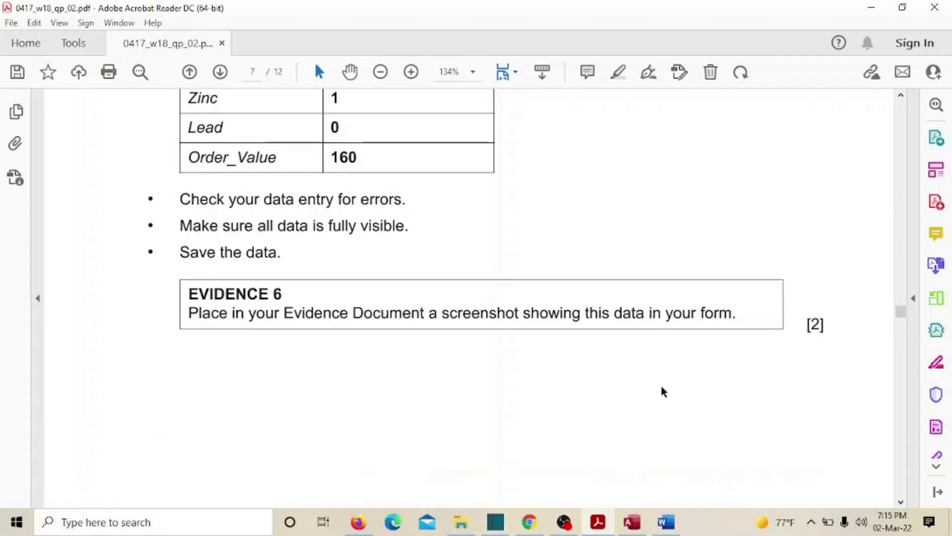
pyautogui.scroll(-2, 662, 392)
pyautogui.scroll(4, 662, 391)
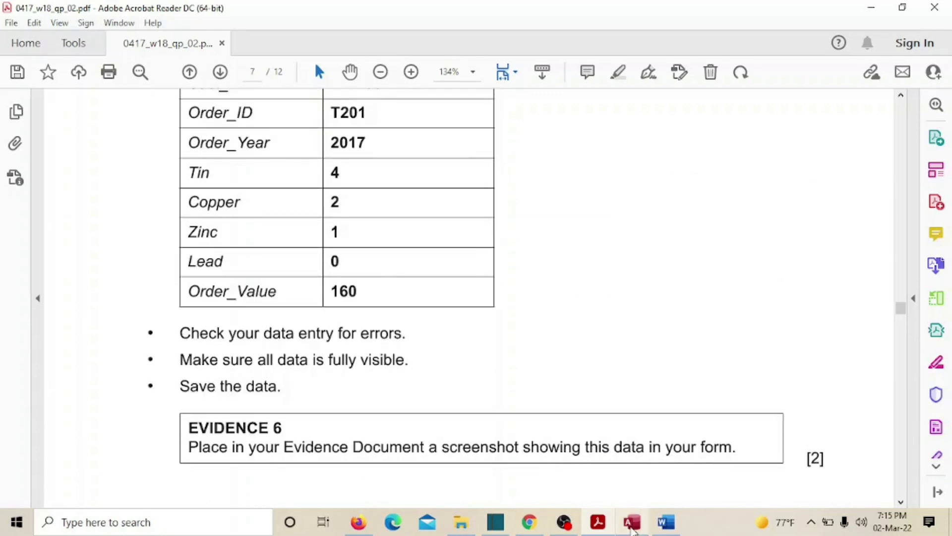
# Step: Switch back to Access, move the Cust_ID field slightly up and narrow its label to about 1.1 inches
pyautogui.click(631, 522)
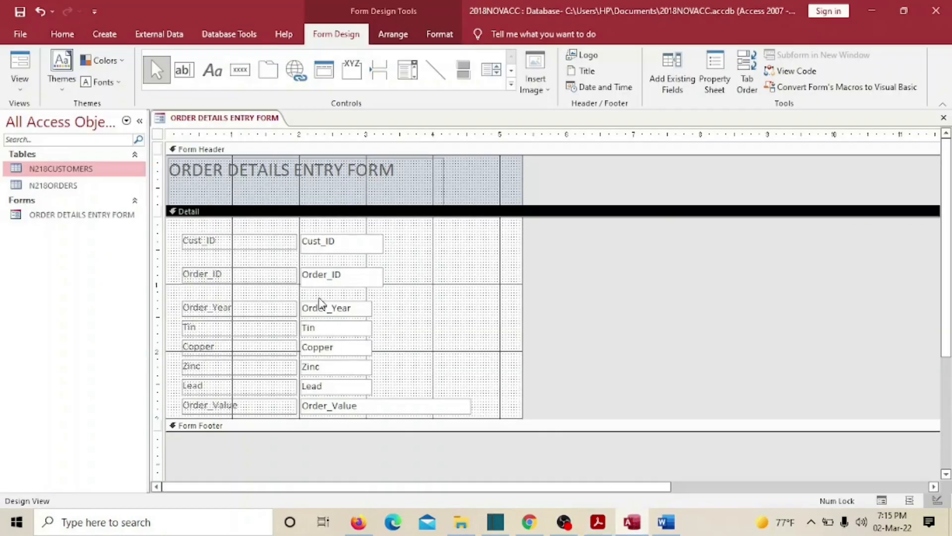
pyautogui.click(324, 244)
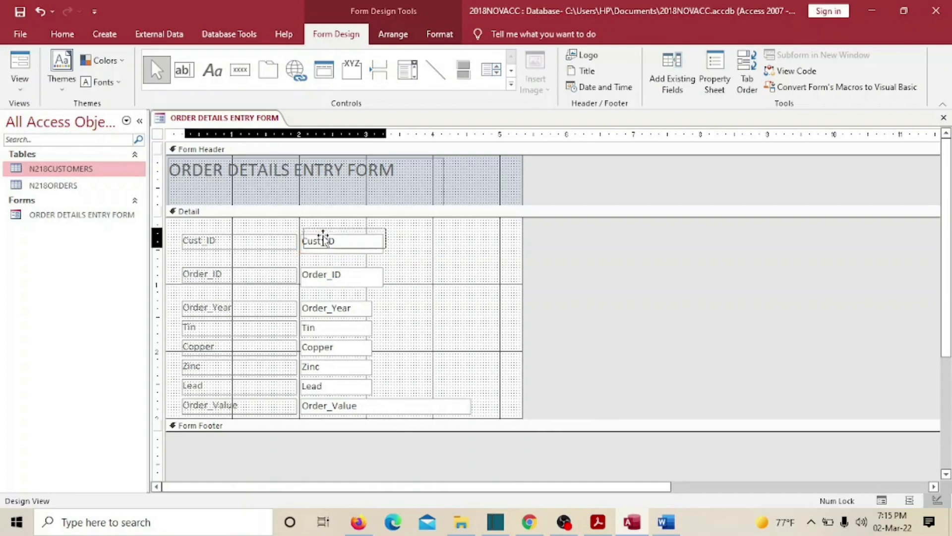
pyautogui.moveTo(322, 242); pyautogui.dragTo(324, 236)
pyautogui.click(252, 242)
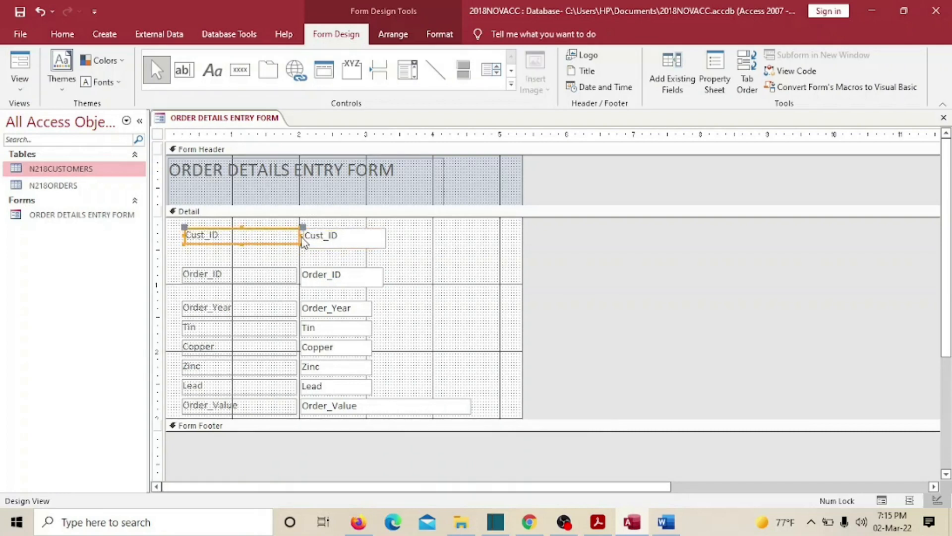
pyautogui.moveTo(303, 243); pyautogui.dragTo(258, 238)
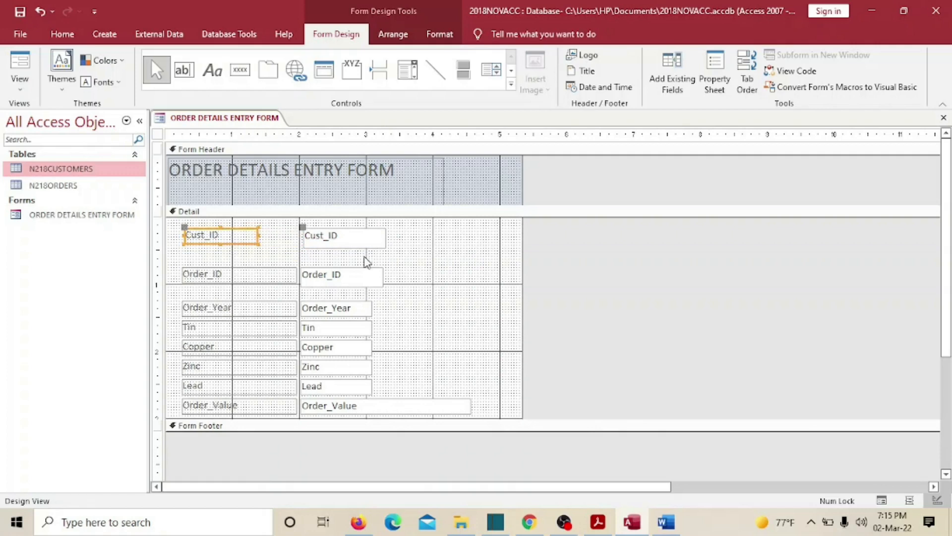
# Step: Narrow the Order_ID and Order_Year labels to roughly the width of the Cust_ID label
pyautogui.click(280, 276)
pyautogui.moveTo(297, 274); pyautogui.dragTo(256, 275)
pyautogui.click(263, 309)
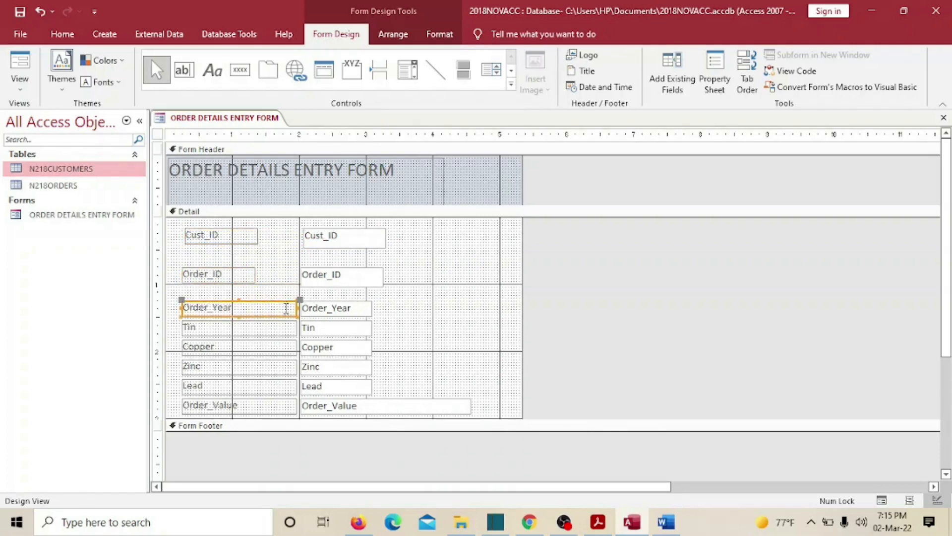
pyautogui.moveTo(296, 308); pyautogui.dragTo(264, 308)
# Step: Make the Order_Year text box slightly taller and move the Order_ID and Order_Year fields up towards Cust_ID
pyautogui.click(340, 311)
pyautogui.moveTo(335, 301); pyautogui.dragTo(337, 267)
pyautogui.click(335, 276)
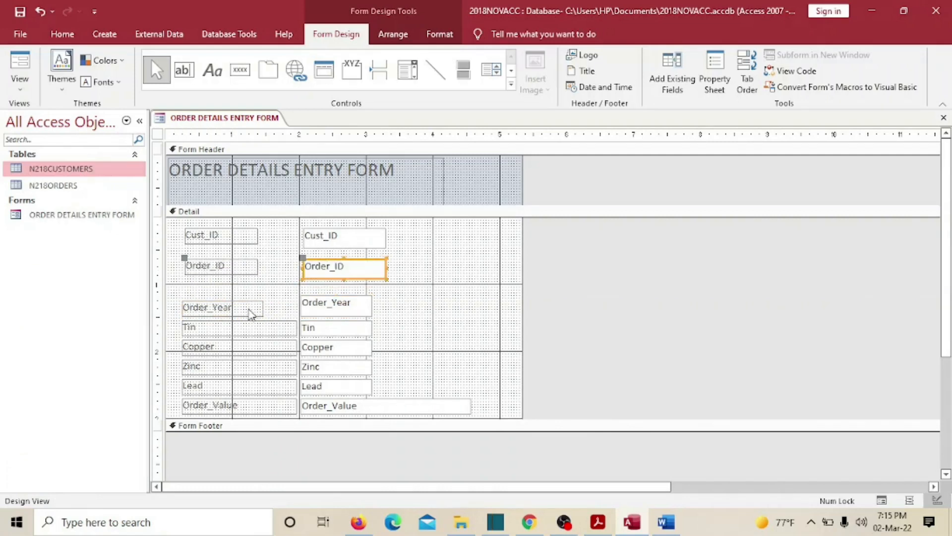
pyautogui.moveTo(248, 312); pyautogui.dragTo(249, 303)
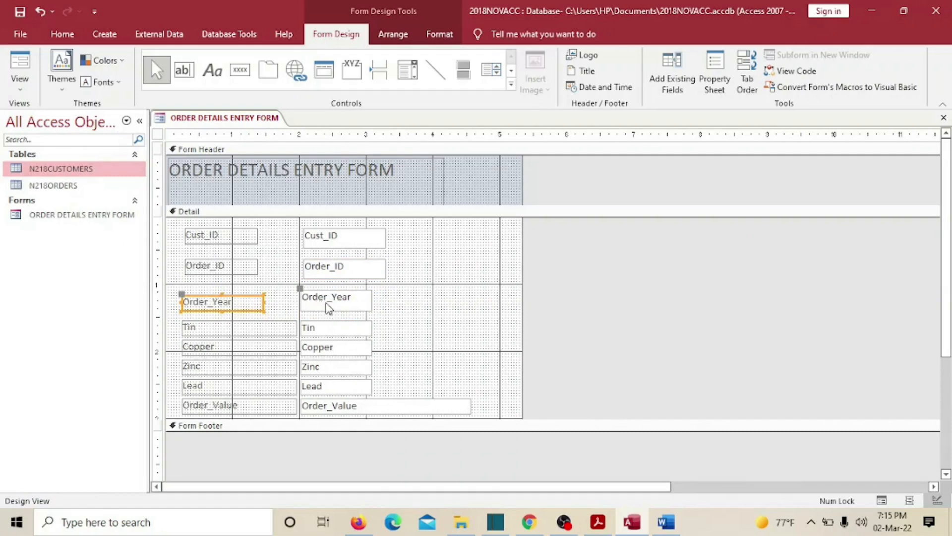
# Step: Narrow the Tin label to the width of the Order_Year label
pyautogui.click(257, 334)
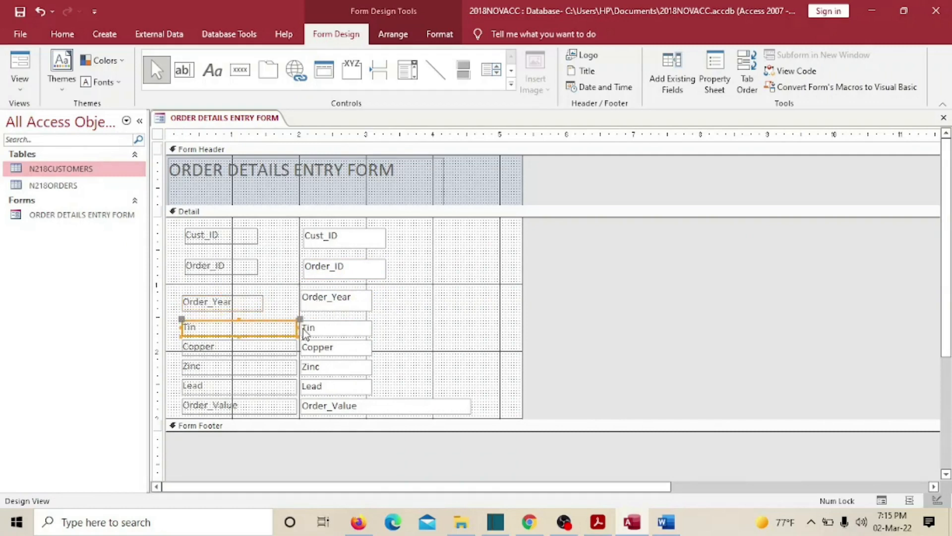
pyautogui.moveTo(299, 328); pyautogui.dragTo(264, 329)
pyautogui.click(337, 330)
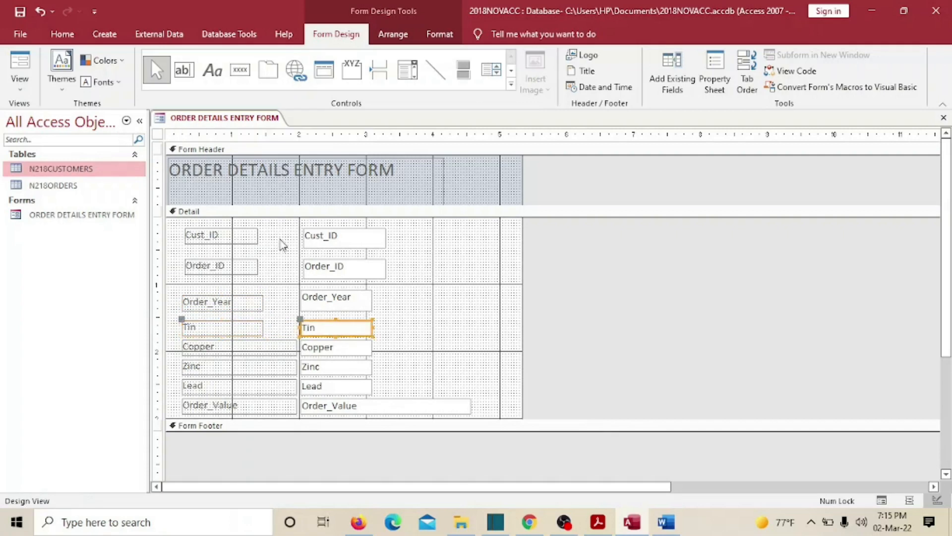
# Step: Move the Cust_ID, Order_ID and Order_Year fields further up in the Detail section
pyautogui.click(332, 237)
pyautogui.moveTo(331, 233); pyautogui.dragTo(329, 227)
pyautogui.moveTo(230, 271); pyautogui.dragTo(228, 257)
pyautogui.moveTo(237, 299); pyautogui.dragTo(230, 285)
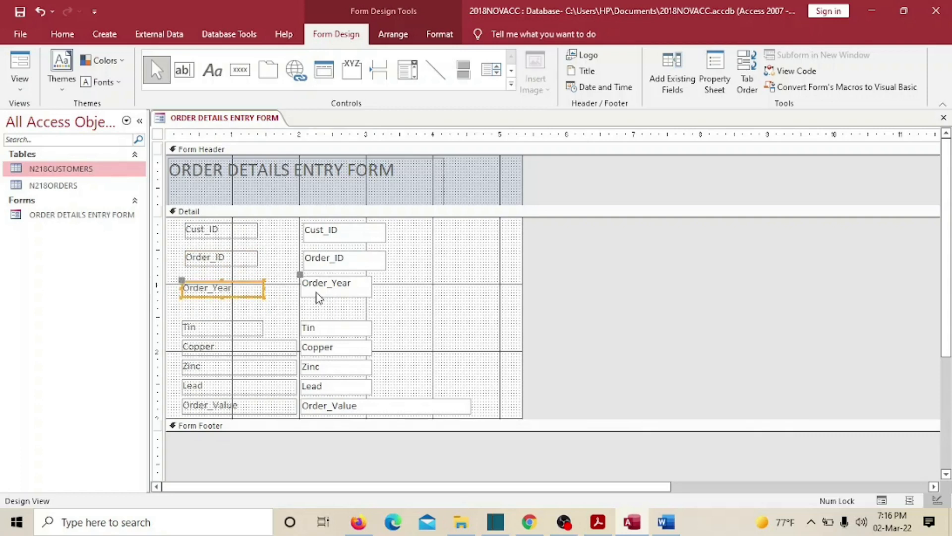
# Step: Narrow the Order_Year, Tin, Copper and Zinc labels to about 1.1 inches and move the Tin and Copper fields up
pyautogui.click(257, 289)
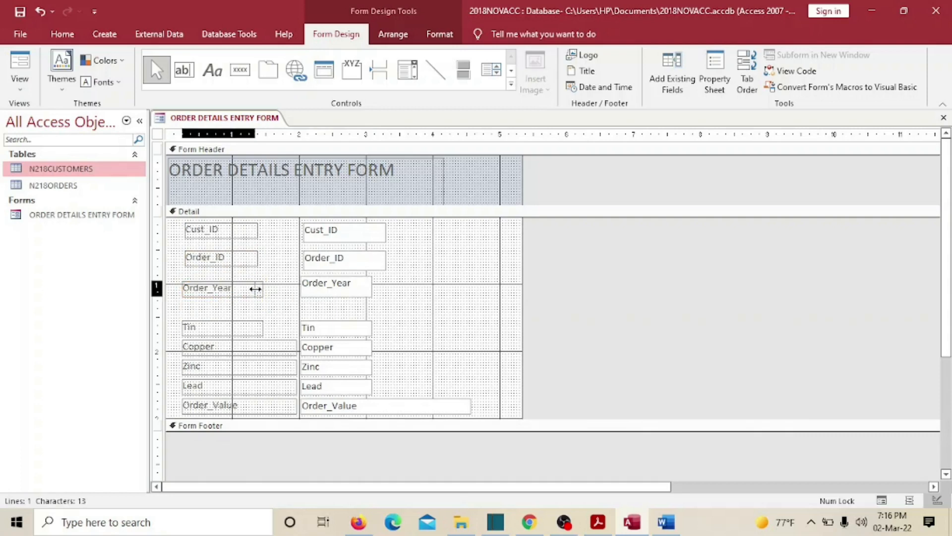
pyautogui.moveTo(248, 331)
pyautogui.mouseDown()
pyautogui.moveTo(247, 317)
pyautogui.moveTo(257, 312)
pyautogui.moveTo(251, 338)
pyautogui.moveTo(296, 339)
pyautogui.moveTo(257, 341)
pyautogui.mouseUp()
pyautogui.click(259, 368)
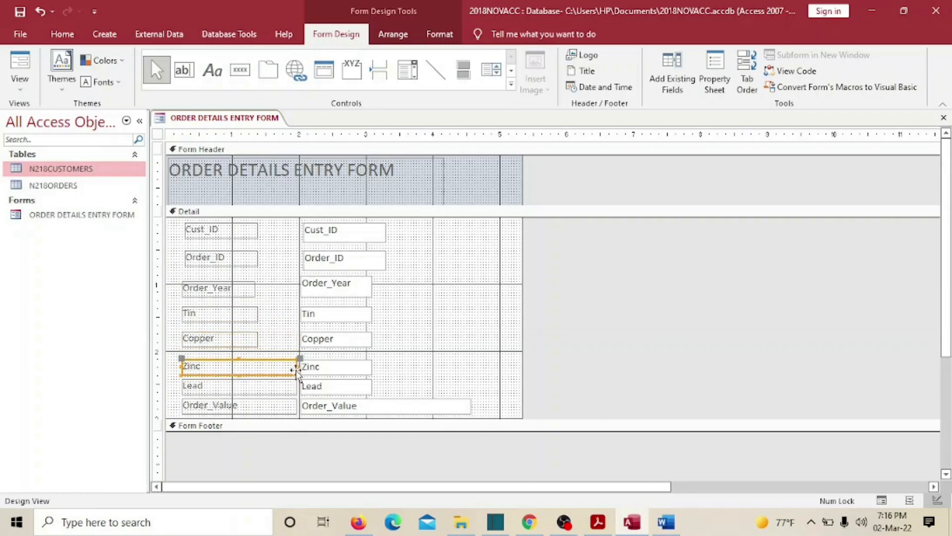
pyautogui.moveTo(296, 370); pyautogui.dragTo(256, 368)
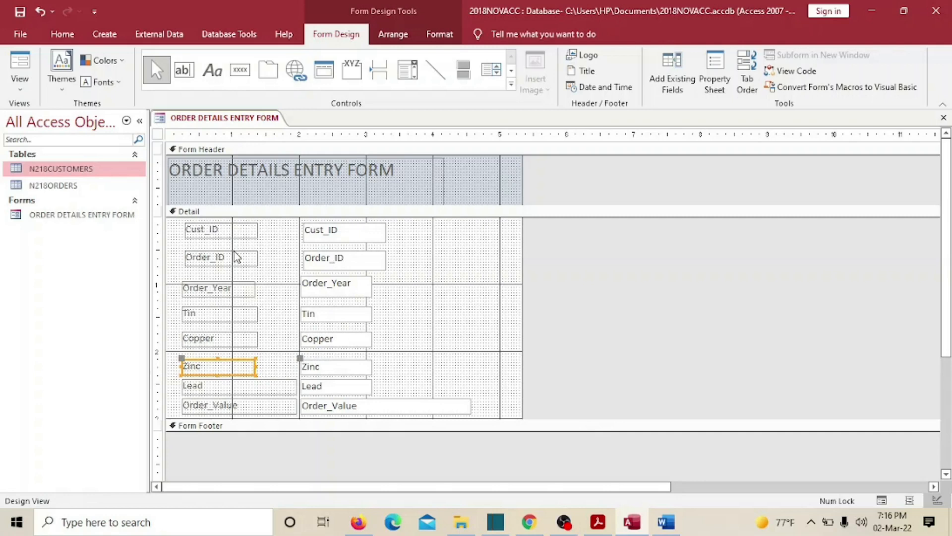
# Step: Move the Order_ID, Order_Year, Tin, Copper and Zinc fields up and align them beneath the Cust_ID field
pyautogui.moveTo(235, 251); pyautogui.dragTo(234, 246)
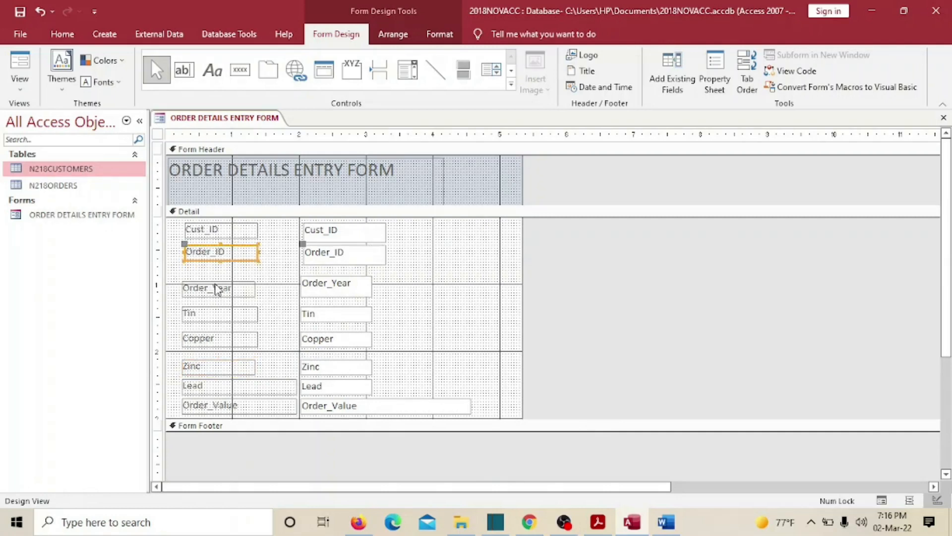
pyautogui.moveTo(221, 288); pyautogui.dragTo(223, 280)
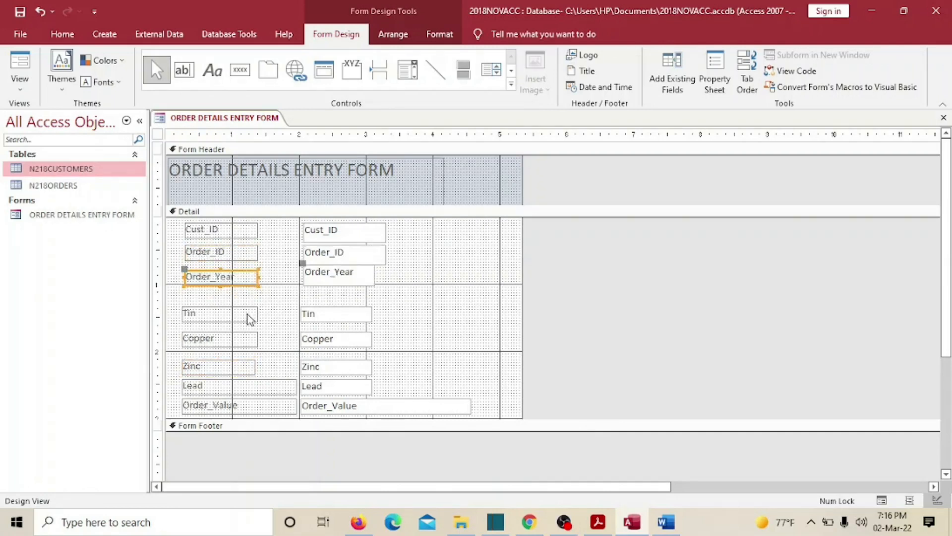
pyautogui.moveTo(227, 317); pyautogui.dragTo(225, 304)
pyautogui.moveTo(242, 341); pyautogui.dragTo(242, 333)
pyautogui.moveTo(240, 369); pyautogui.dragTo(241, 356)
# Step: Narrow the Lead and Order_Value labels to match the labels above and move both fields slightly up
pyautogui.click(245, 389)
pyautogui.moveTo(245, 390)
pyautogui.mouseDown()
pyautogui.moveTo(268, 383)
pyautogui.moveTo(241, 399)
pyautogui.moveTo(270, 398)
pyautogui.moveTo(259, 398)
pyautogui.mouseUp()
pyautogui.click(239, 405)
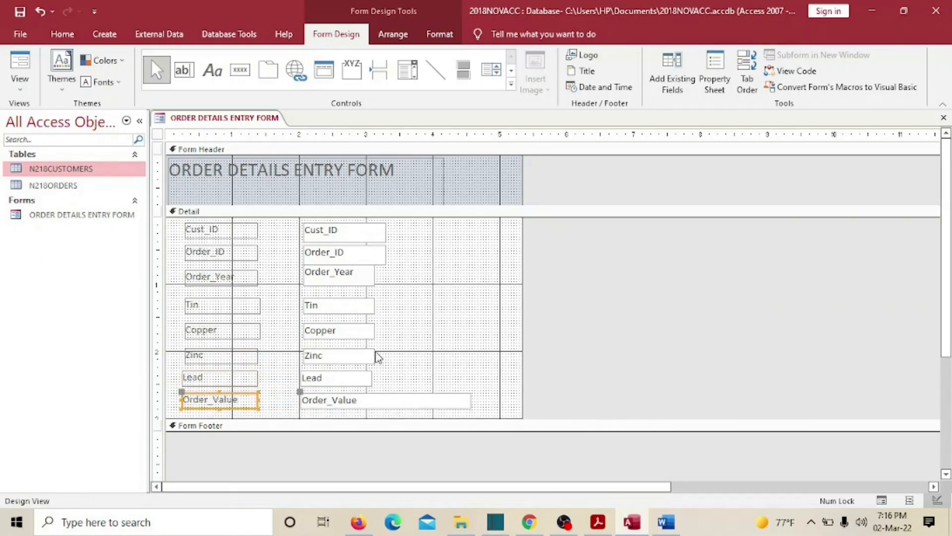
# Step: Narrow the Order_Value text box to match the Cust_ID box and format all Detail labels and text boxes as 12-point bold
pyautogui.click(437, 404)
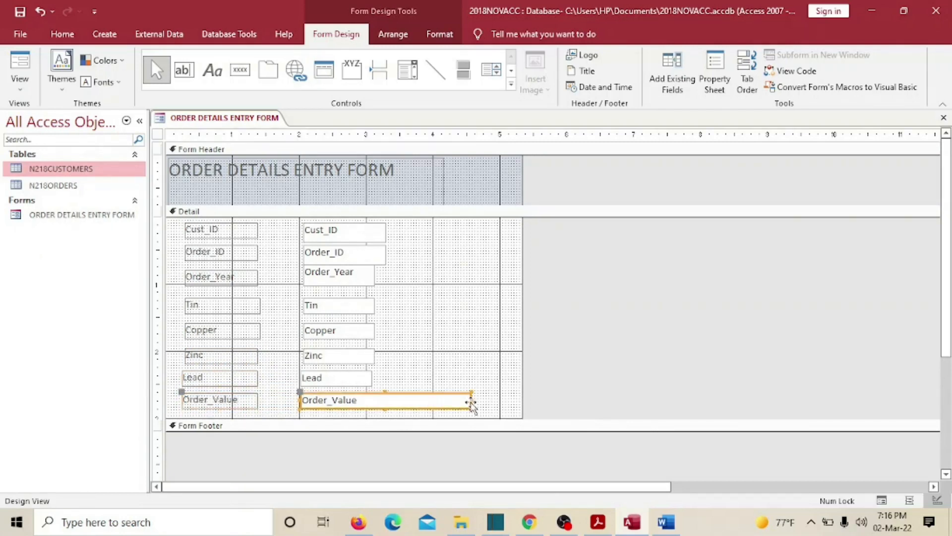
pyautogui.moveTo(470, 401); pyautogui.dragTo(188, 246)
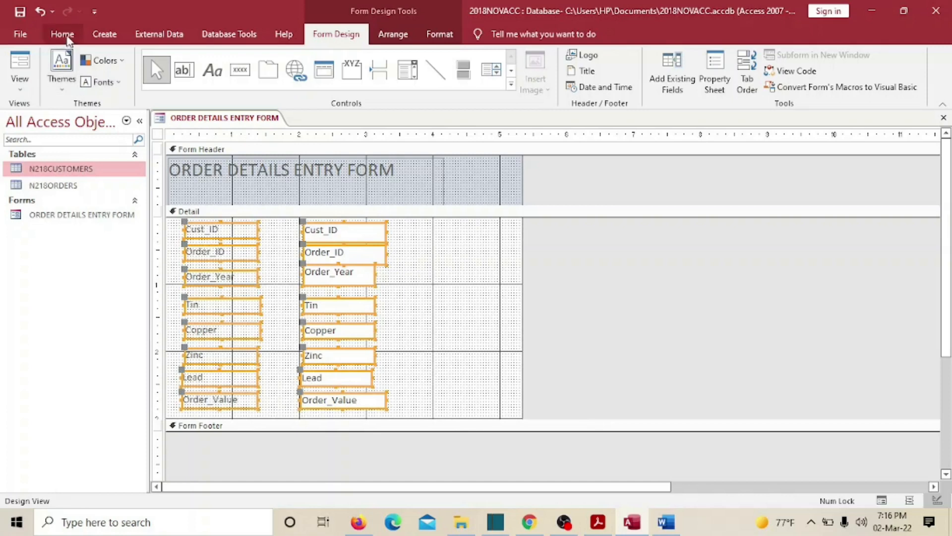
pyautogui.click(72, 36)
pyautogui.click(699, 61)
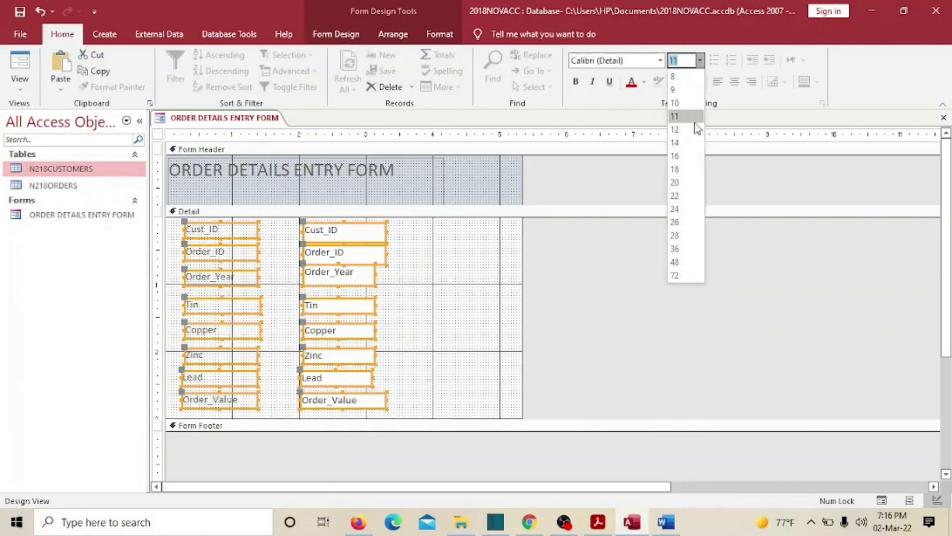
pyautogui.click(676, 130)
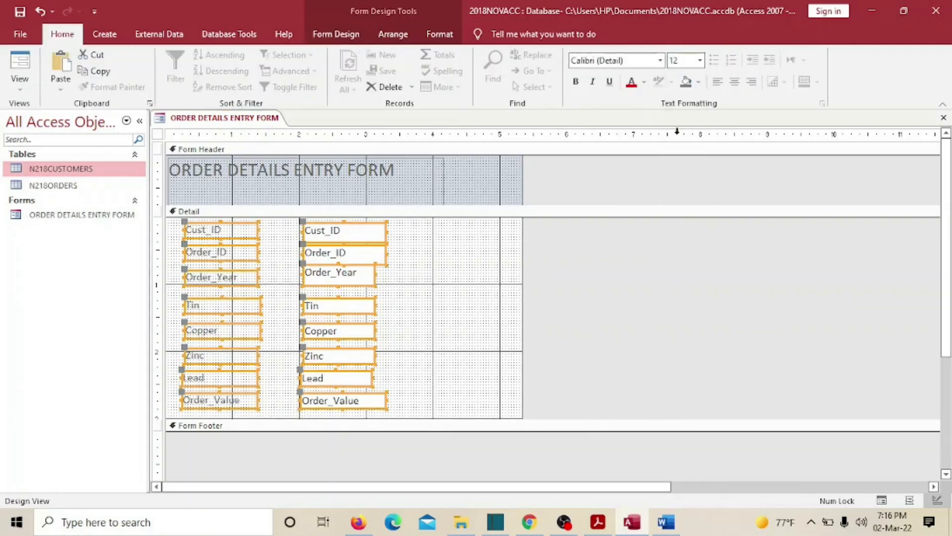
pyautogui.click(576, 83)
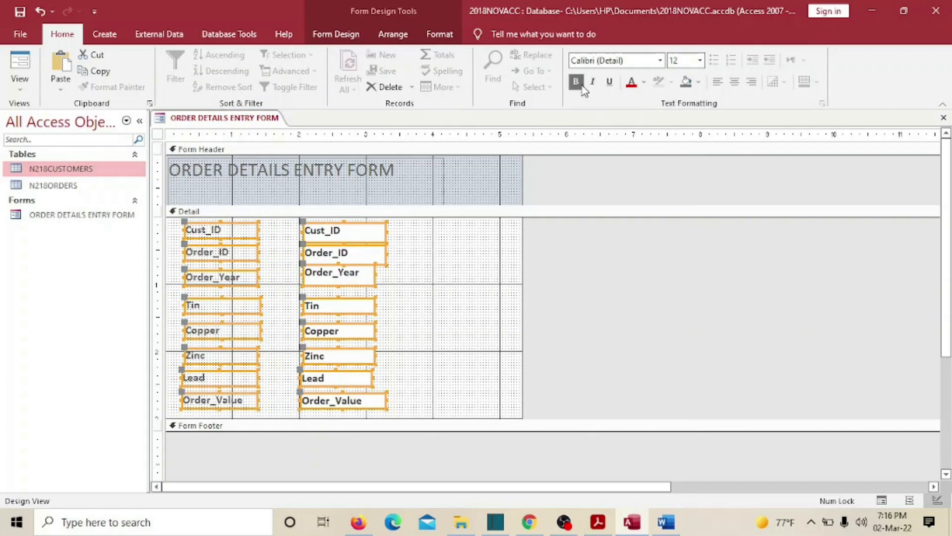
pyautogui.click(430, 354)
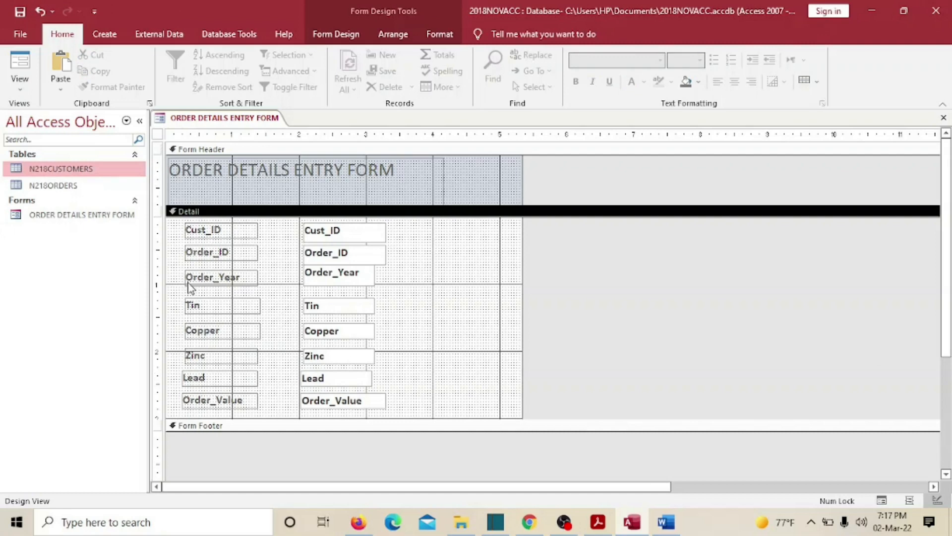
# Step: Display the order entry form in Form View and start a new blank record
pyautogui.click(18, 90)
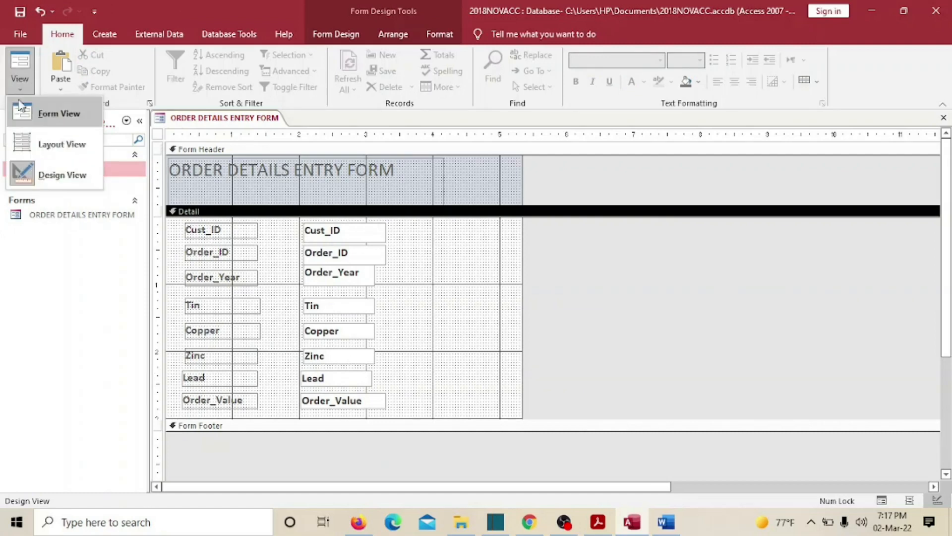
pyautogui.click(40, 121)
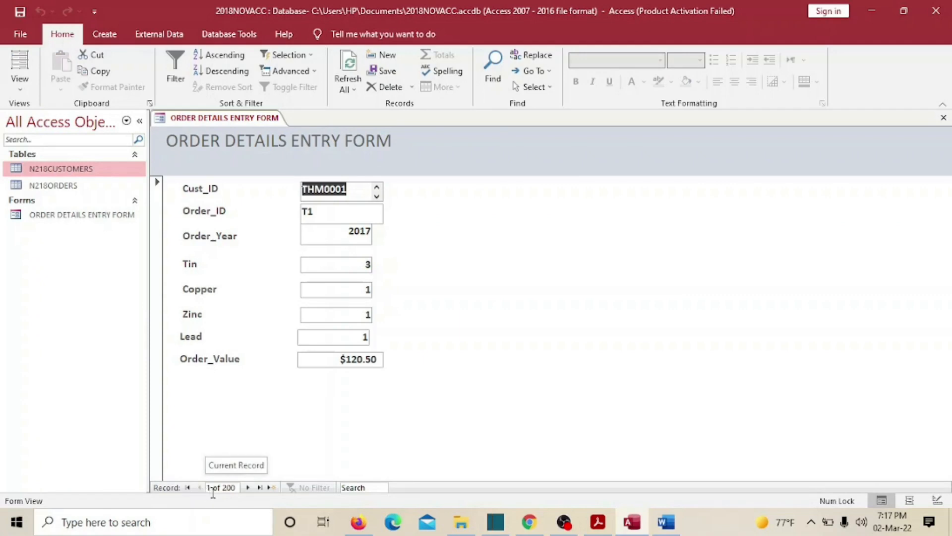
pyautogui.click(272, 487)
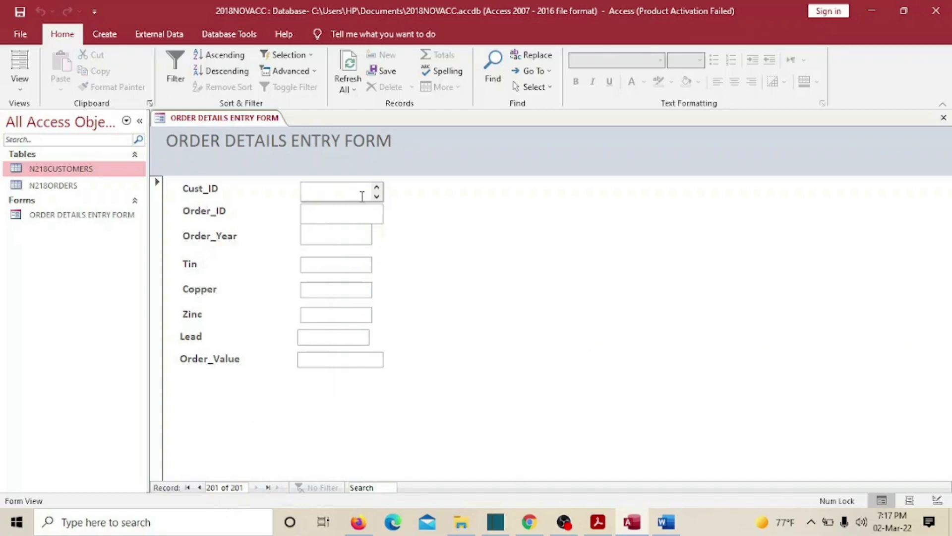
# Step: Fill in the new record's Cust_ID and Order_ID with the values given in question 25 of the exam paper
pyautogui.click(598, 522)
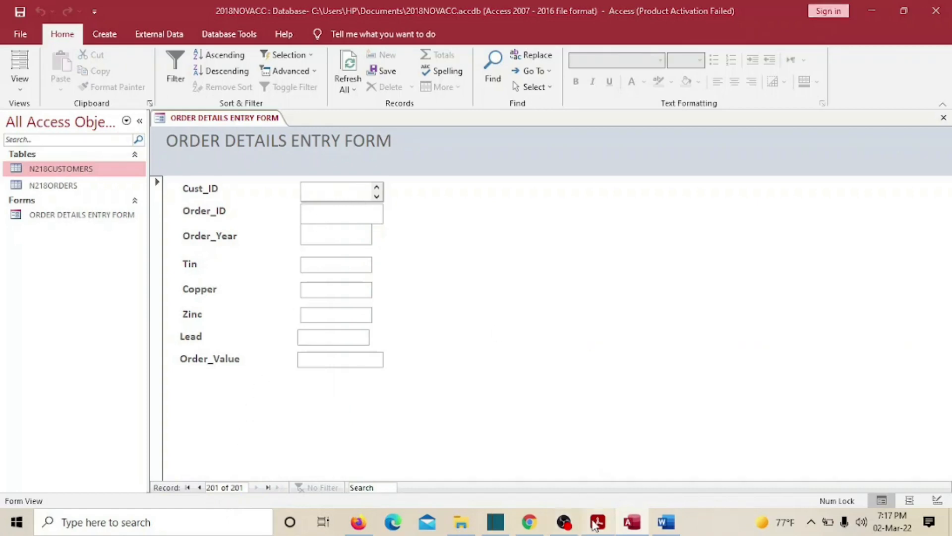
pyautogui.scroll(3, 330, 308)
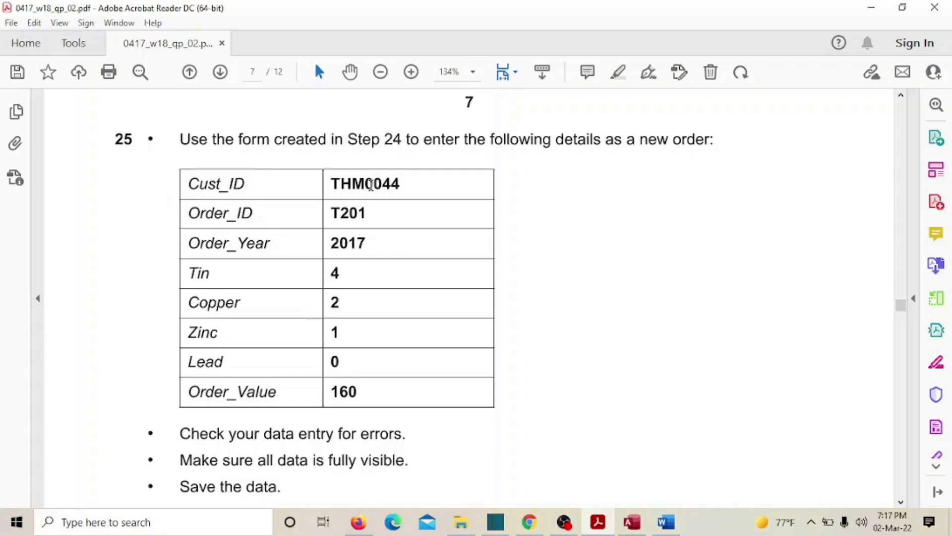
pyautogui.click(632, 523)
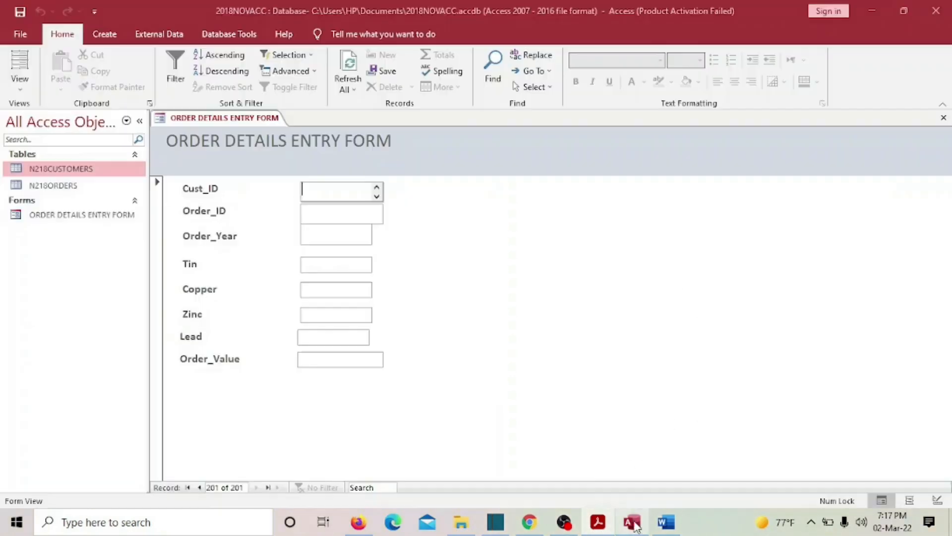
pyautogui.write('THM0044')
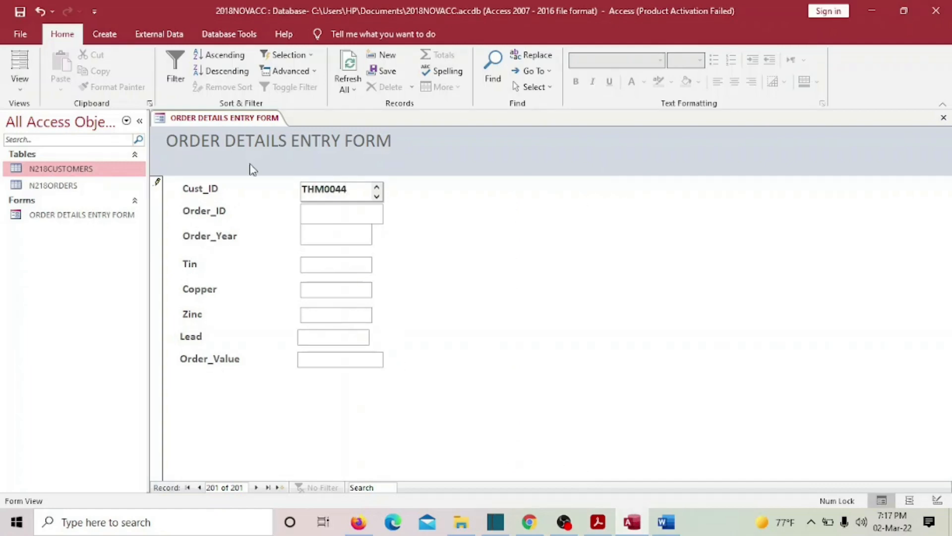
pyautogui.click(359, 214)
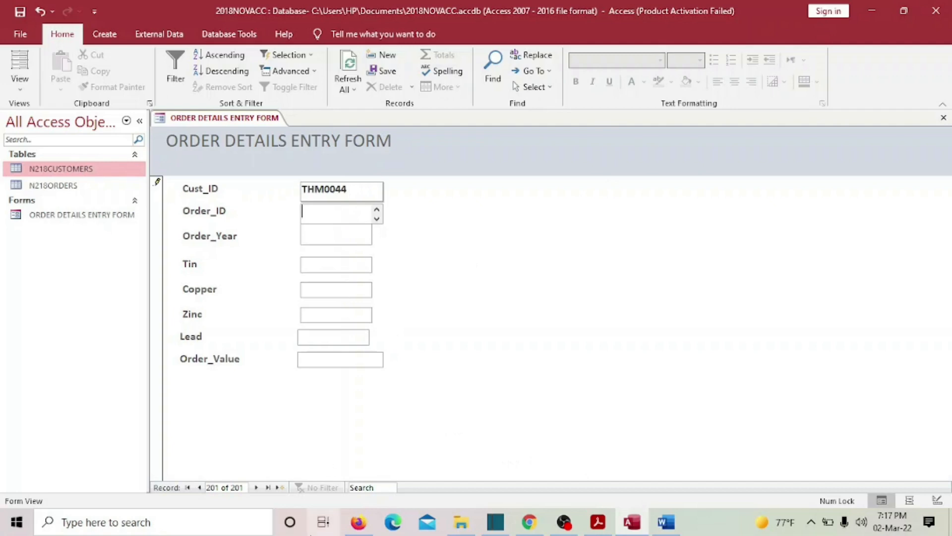
pyautogui.click(598, 523)
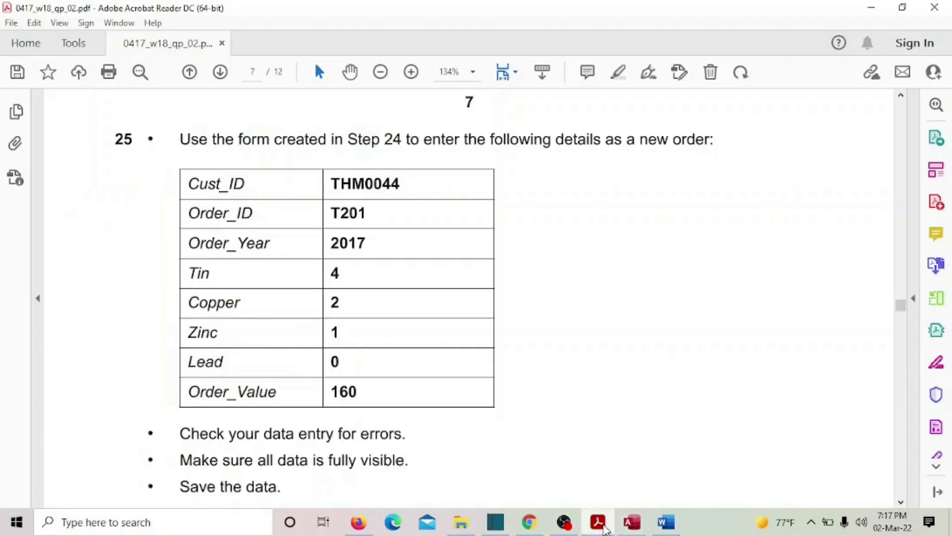
pyautogui.click(604, 524)
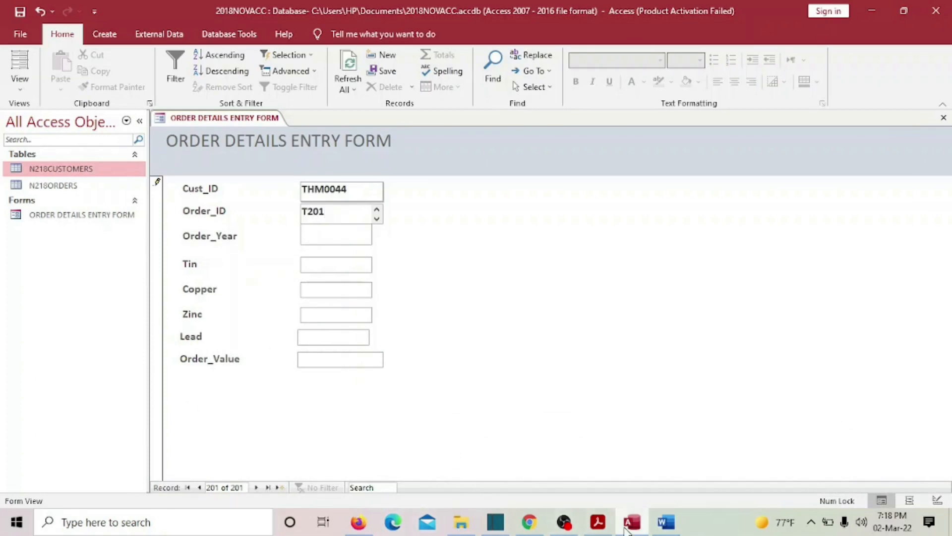
pyautogui.click(598, 524)
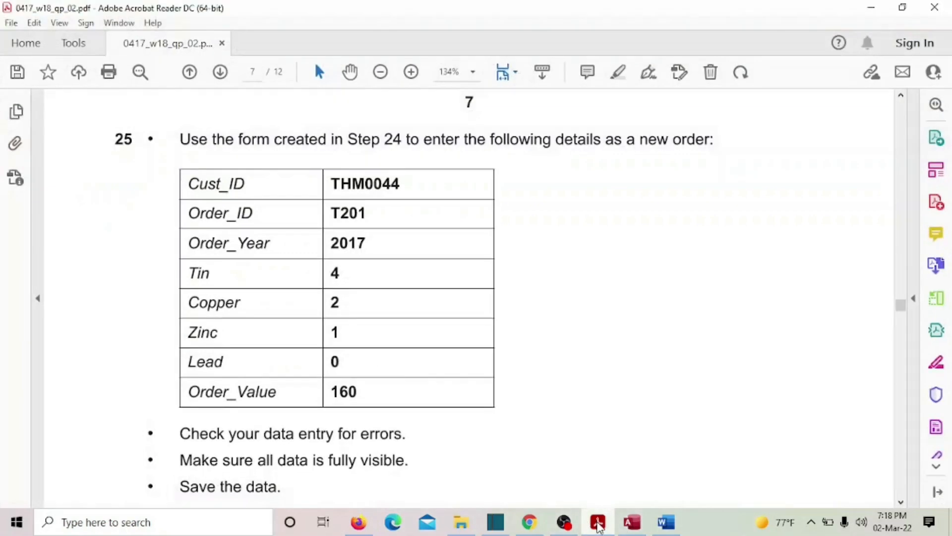
pyautogui.click(598, 523)
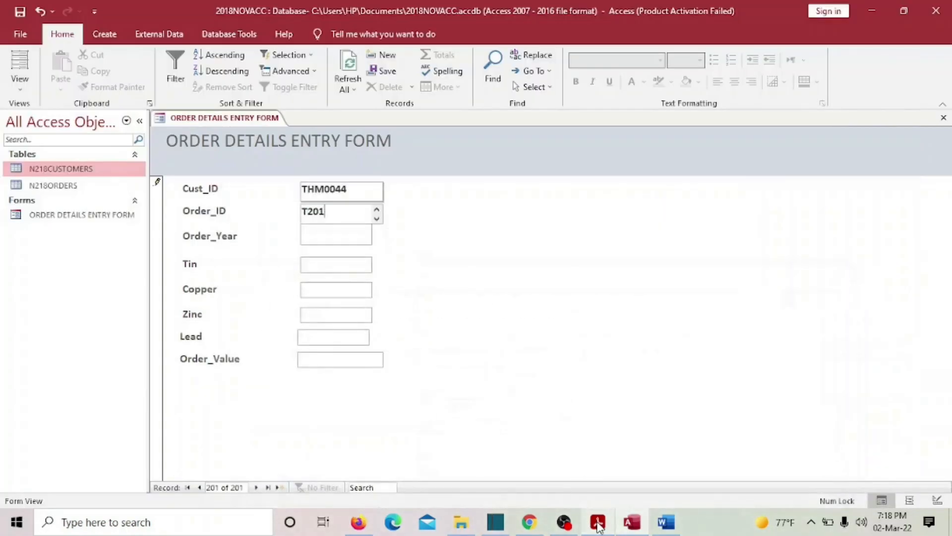
# Step: Enter 2017 as the Order_Year and 4 as the Tin quantity of the new order
pyautogui.click(329, 236)
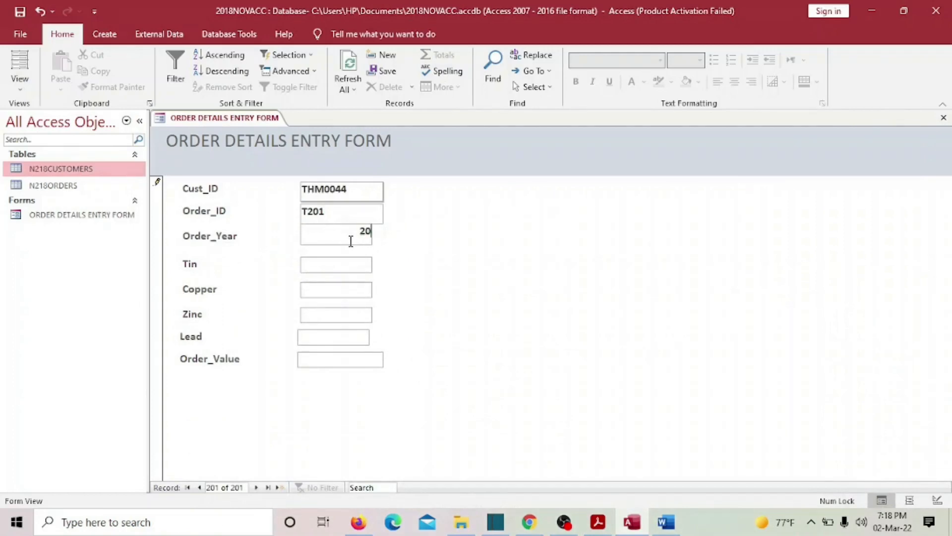
pyautogui.write('2017')
pyautogui.click(632, 523)
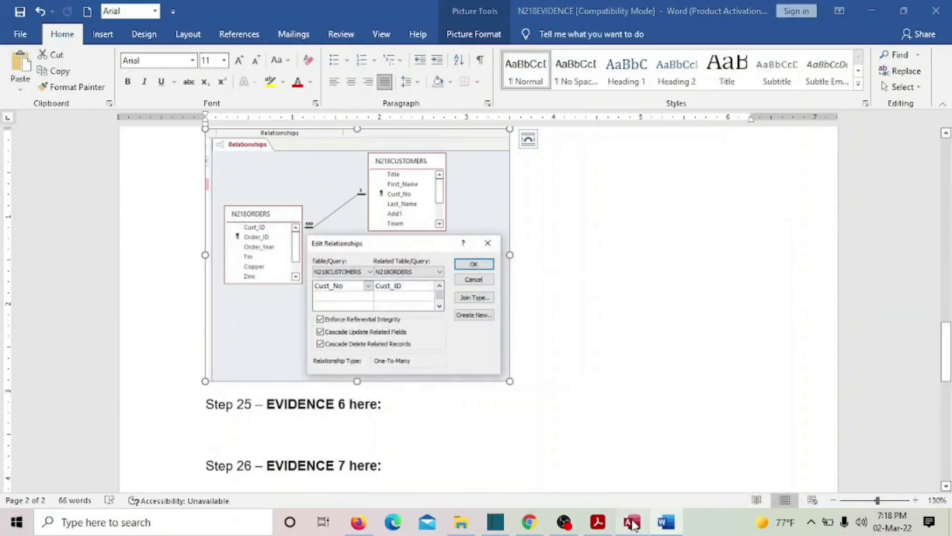
pyautogui.click(632, 523)
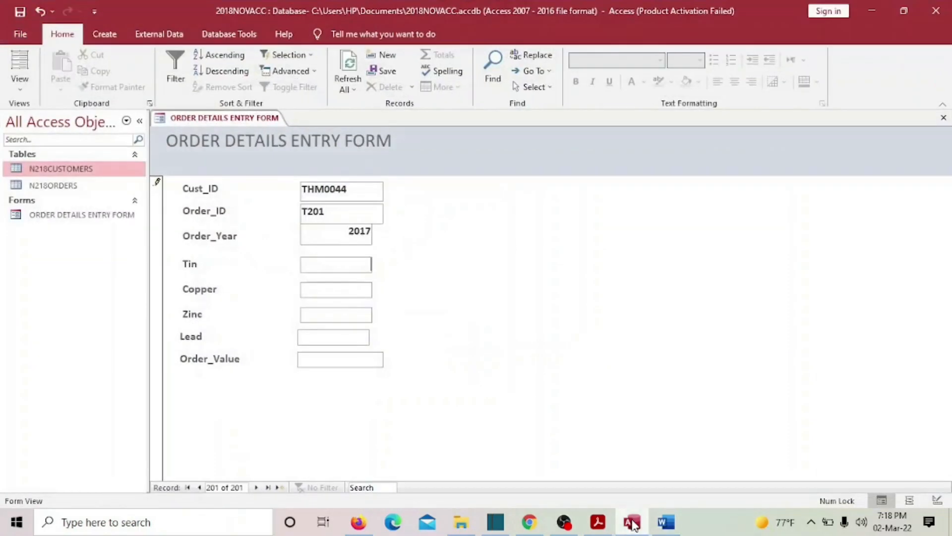
pyautogui.click(605, 526)
pyautogui.write('4')
# Step: Enter Copper 2, Zinc 1, Lead 0 and Order_Value 160 for the new order and save the record
pyautogui.click(358, 355)
pyautogui.click(603, 527)
pyautogui.click(604, 529)
pyautogui.click(20, 12)
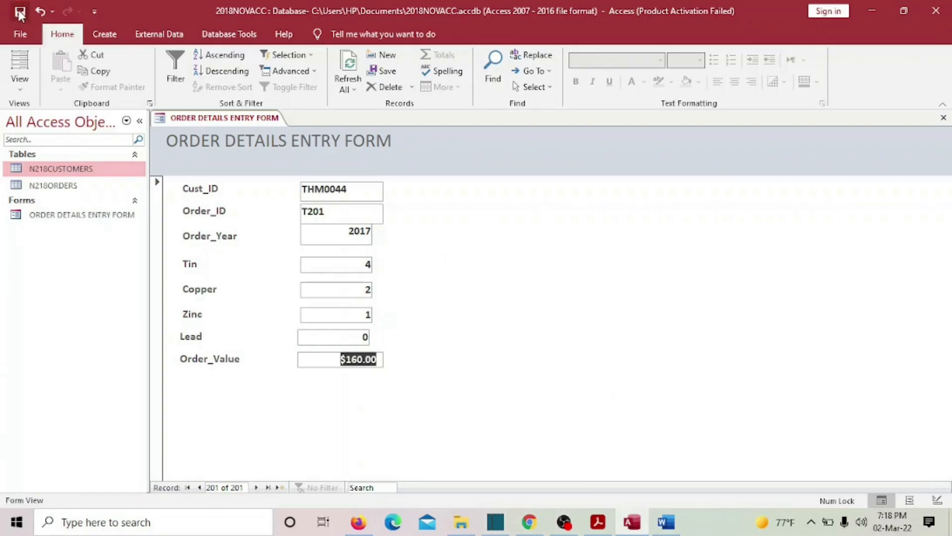
pyautogui.press('Tab')
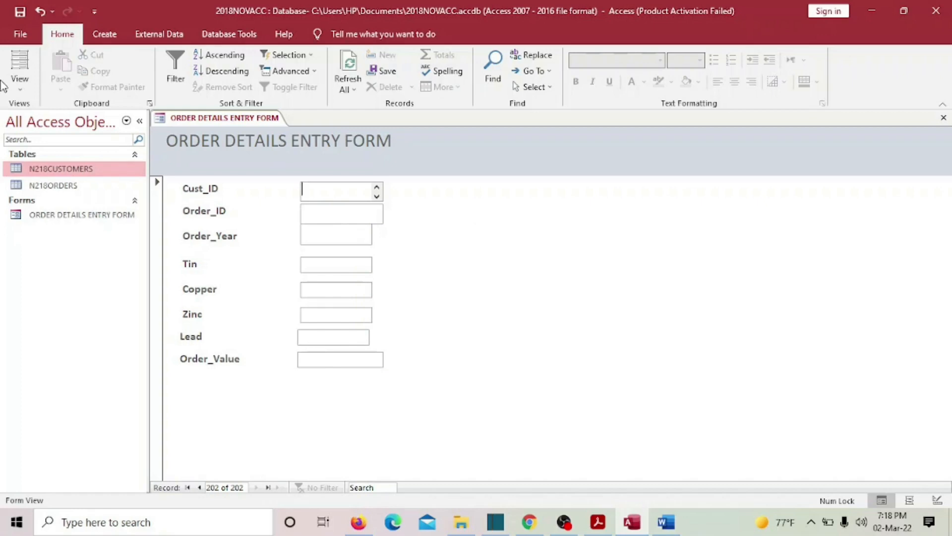
# Step: Read the Evidence 6 instructions in the exam paper and bring the newly added order back up in the Access form
pyautogui.click(598, 521)
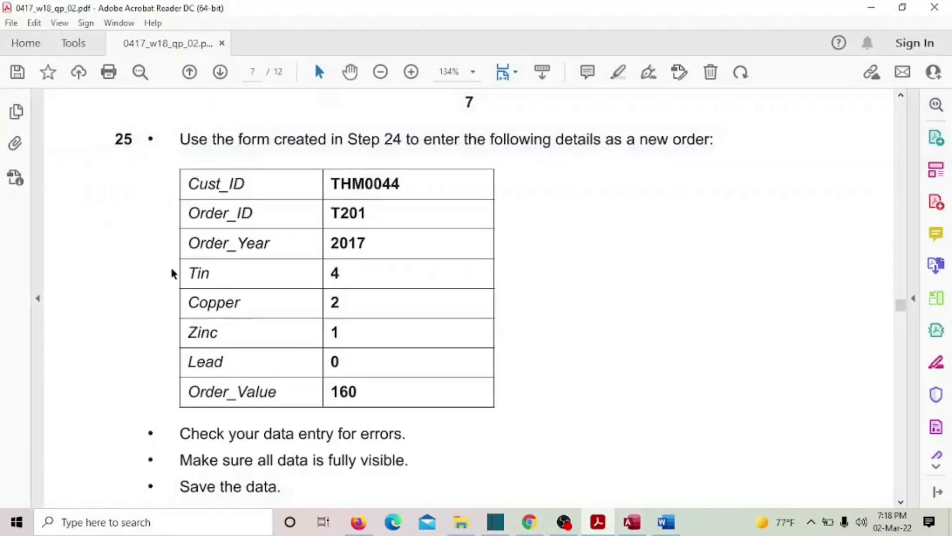
pyautogui.scroll(-3, 306, 293)
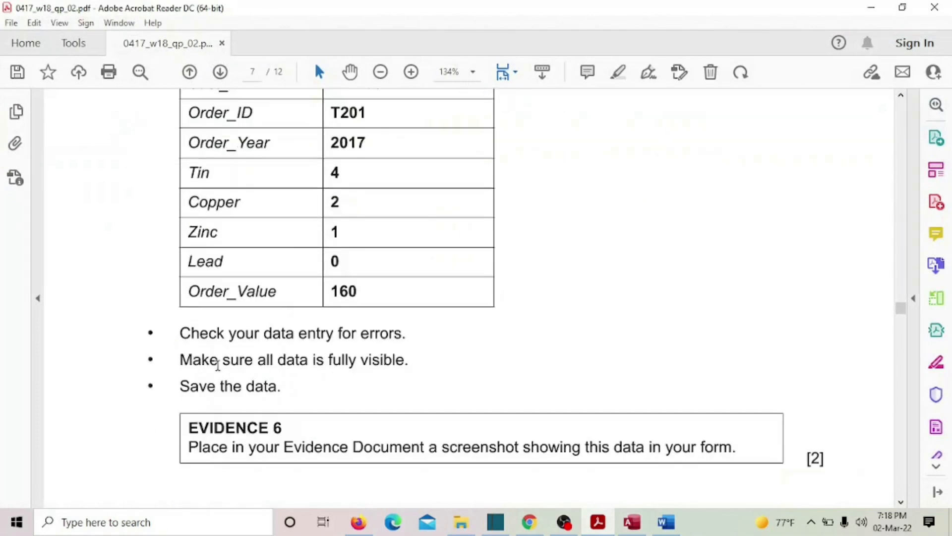
pyautogui.scroll(-2, 267, 385)
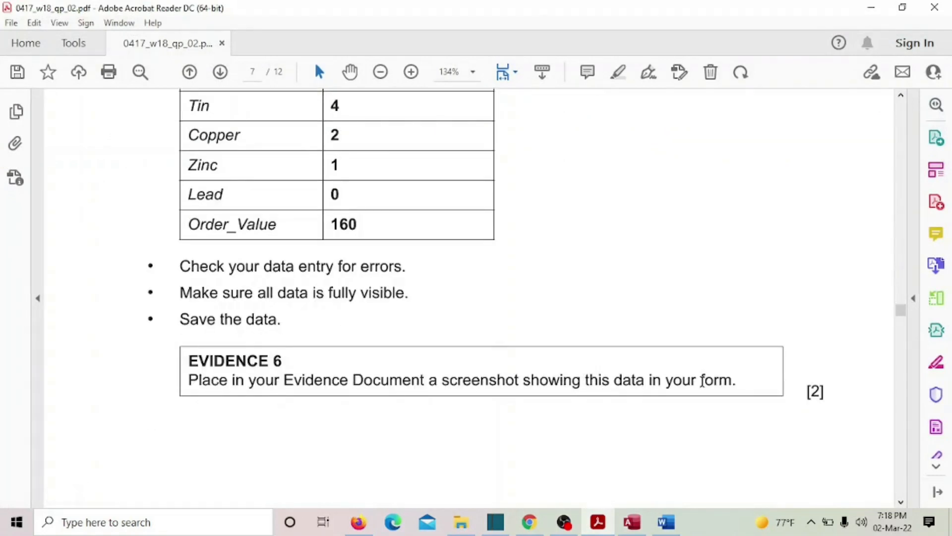
pyautogui.click(632, 522)
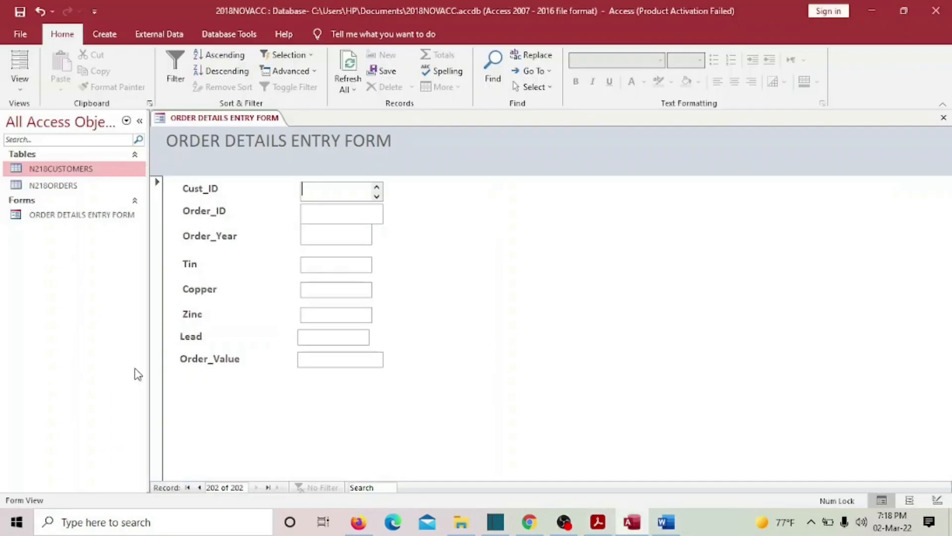
pyautogui.click(188, 487)
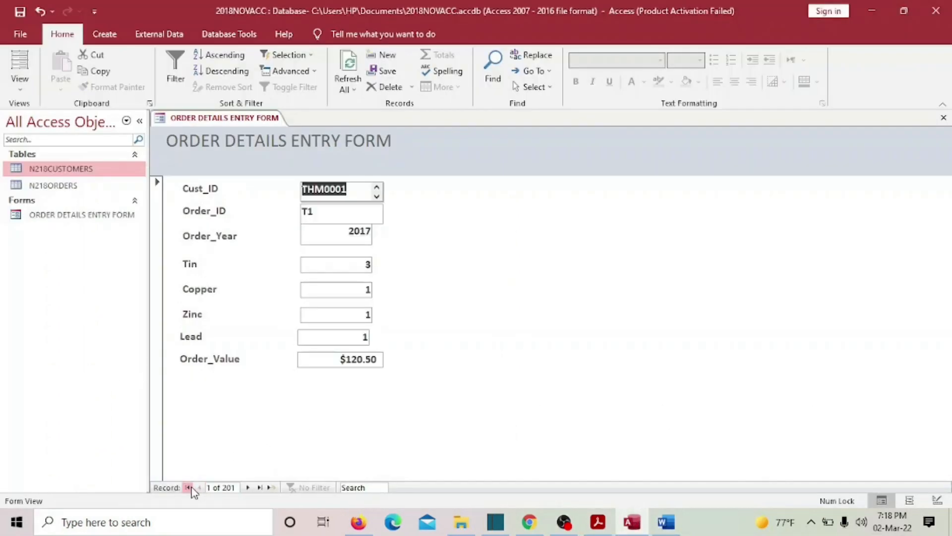
pyautogui.click(259, 487)
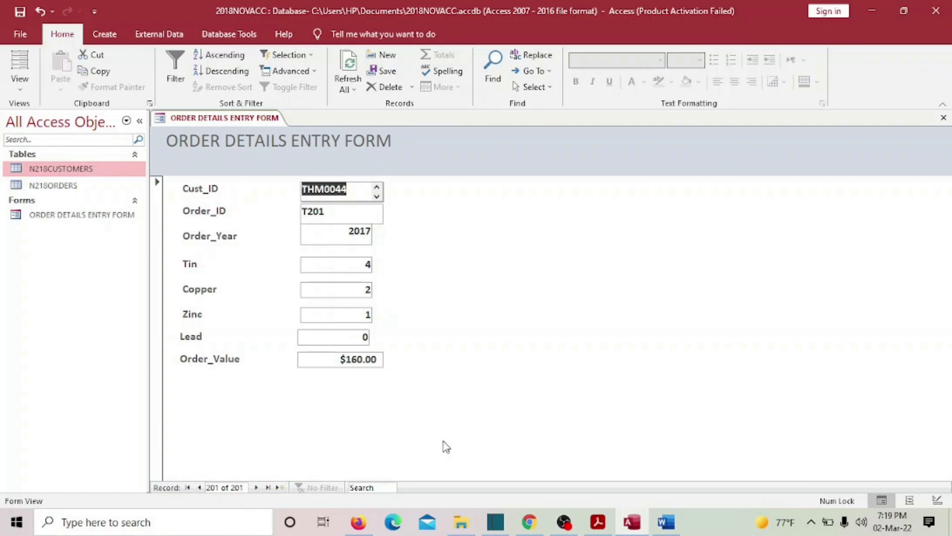
# Step: Capture the screen area showing the order details entry form with the new record and copy it to the clipboard
pyautogui.moveTo(502, 533)
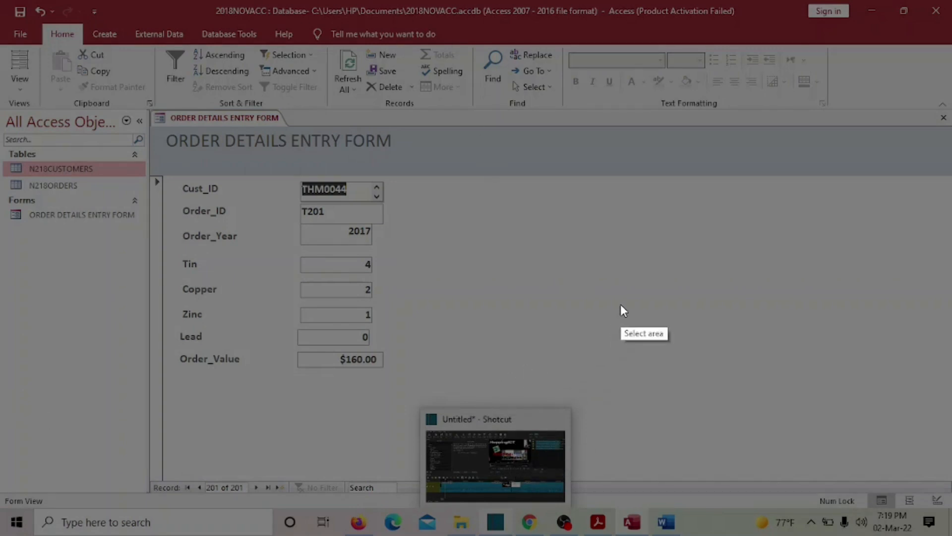
pyautogui.press('Escape')
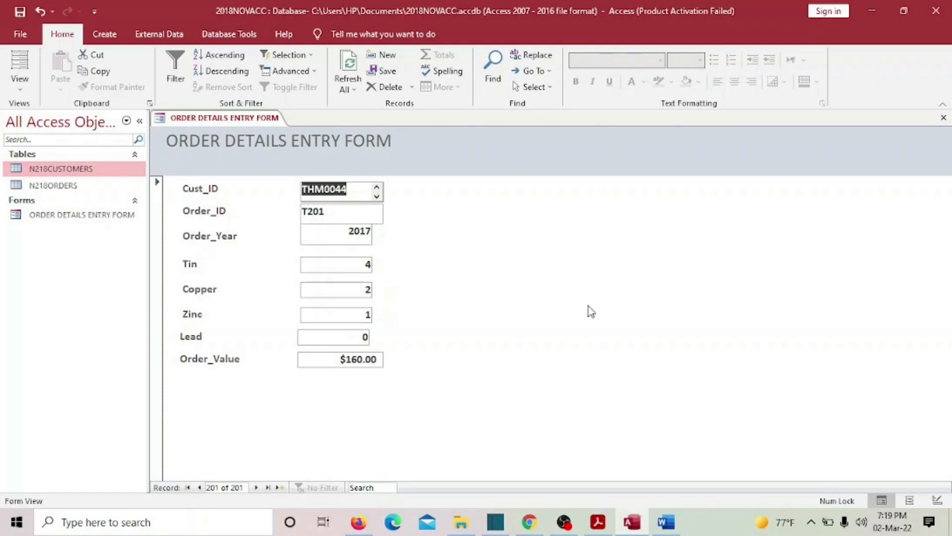
pyautogui.press('F12')
pyautogui.press('Print')
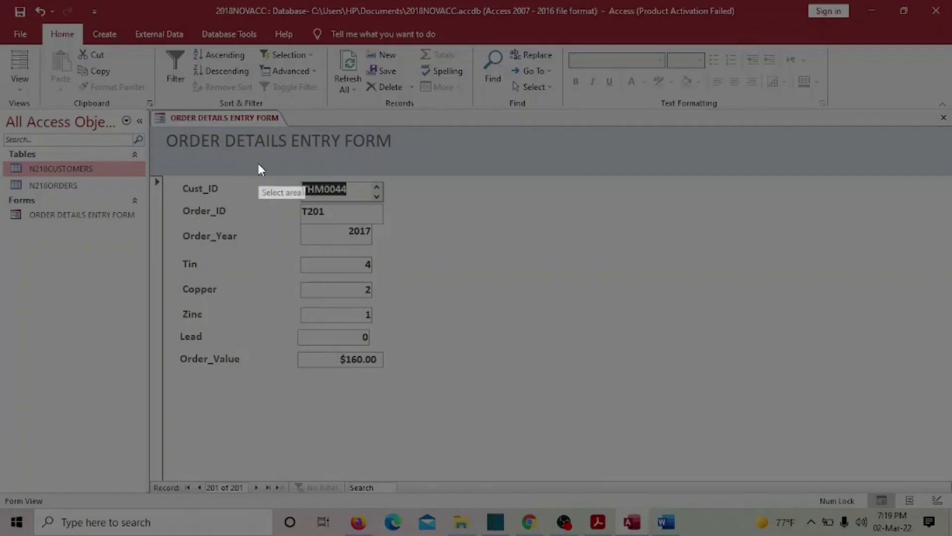
pyautogui.moveTo(132, 96)
pyautogui.mouseDown()
pyautogui.moveTo(262, 353)
pyautogui.moveTo(406, 387)
pyautogui.mouseUp()
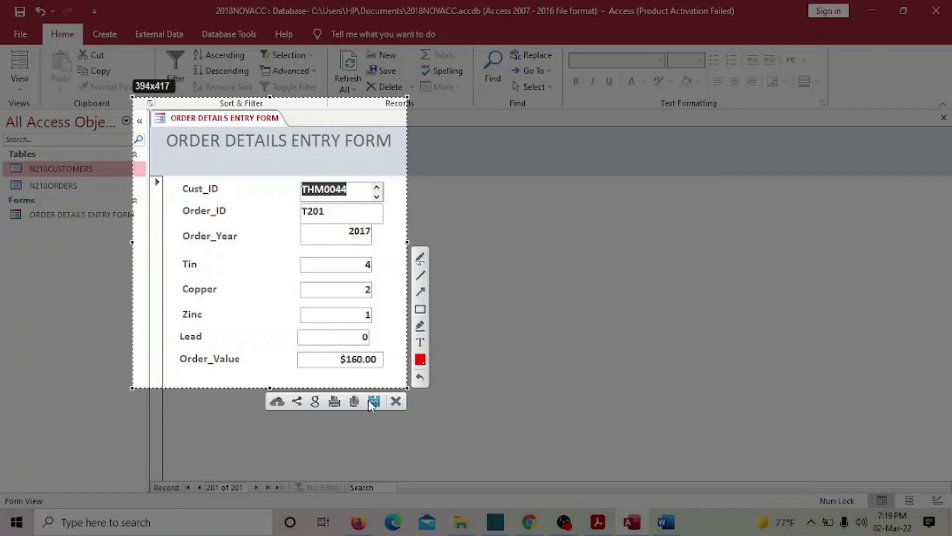
pyautogui.click(355, 401)
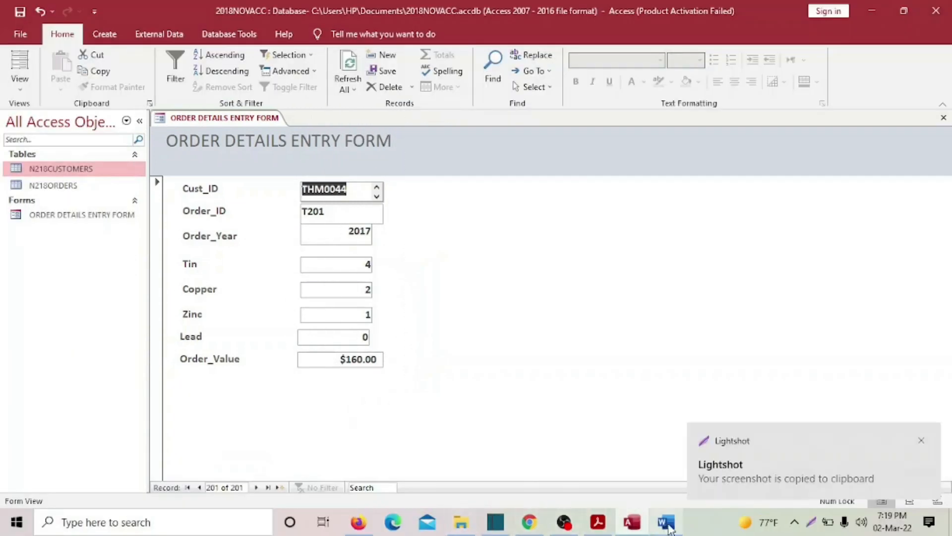
# Step: Paste the form screenshot under Step 25 – EVIDENCE 6 in the Word evidence document and shrink it to about 2.5 inches wide
pyautogui.click(667, 523)
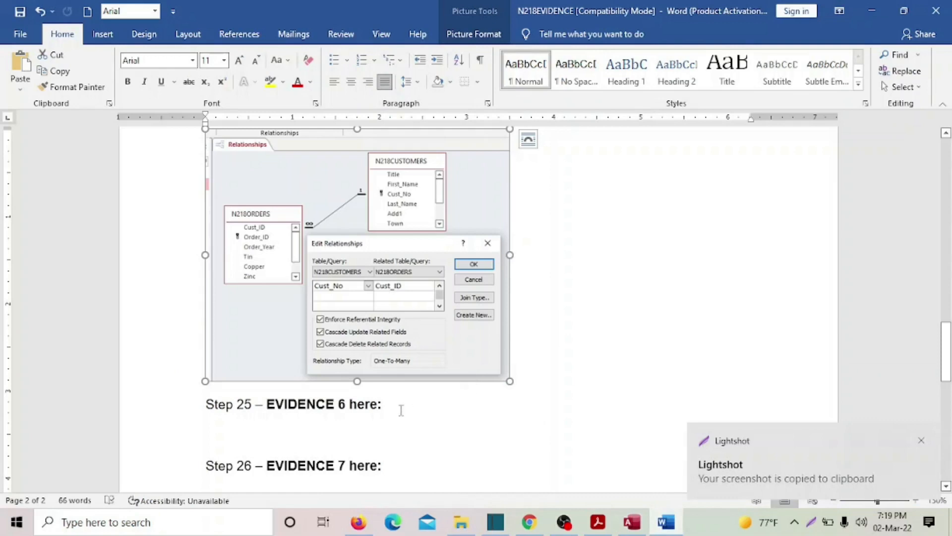
pyautogui.scroll(-2, 392, 404)
pyautogui.click(219, 348)
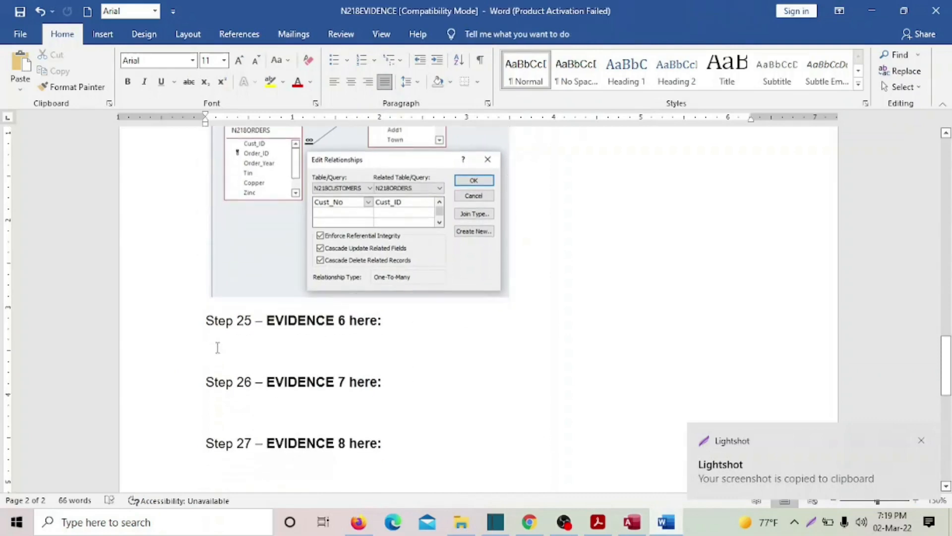
pyautogui.hotkey('ctrl', 'v')
pyautogui.click(532, 453)
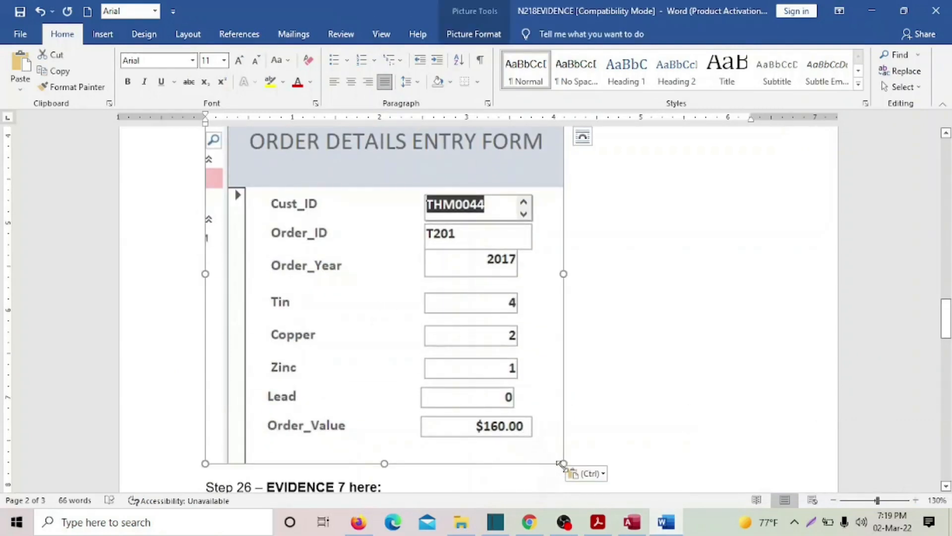
pyautogui.moveTo(561, 464); pyautogui.dragTo(419, 311)
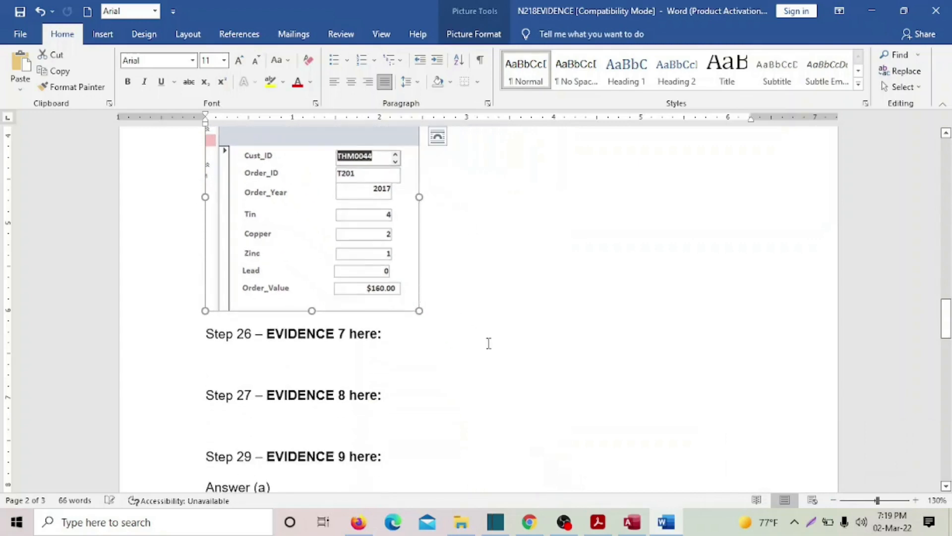
# Step: Switch to the exam paper in Acrobat Reader and highlight all of question 25, including the Evidence 6 box and its mark
pyautogui.click(598, 522)
pyautogui.scroll(4, 264, 196)
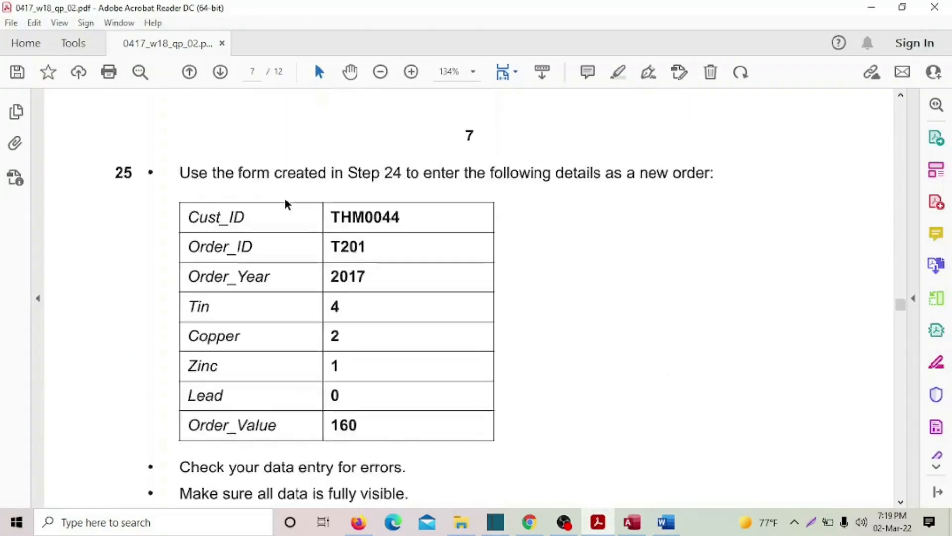
pyautogui.scroll(1, 286, 201)
pyautogui.moveTo(117, 204); pyautogui.dragTo(395, 530)
pyautogui.scroll(-8, 414, 415)
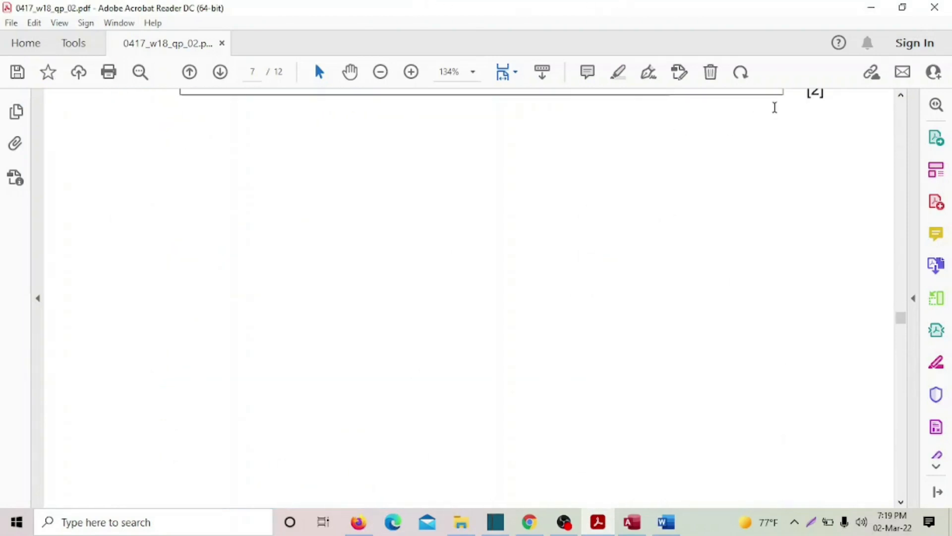
pyautogui.moveTo(796, 105); pyautogui.dragTo(821, 136)
pyautogui.click(627, 238)
# Step: Look through the remaining questions 26 to 29 of the exam paper and return to question 25
pyautogui.scroll(-8, 627, 236)
pyautogui.scroll(-5, 628, 242)
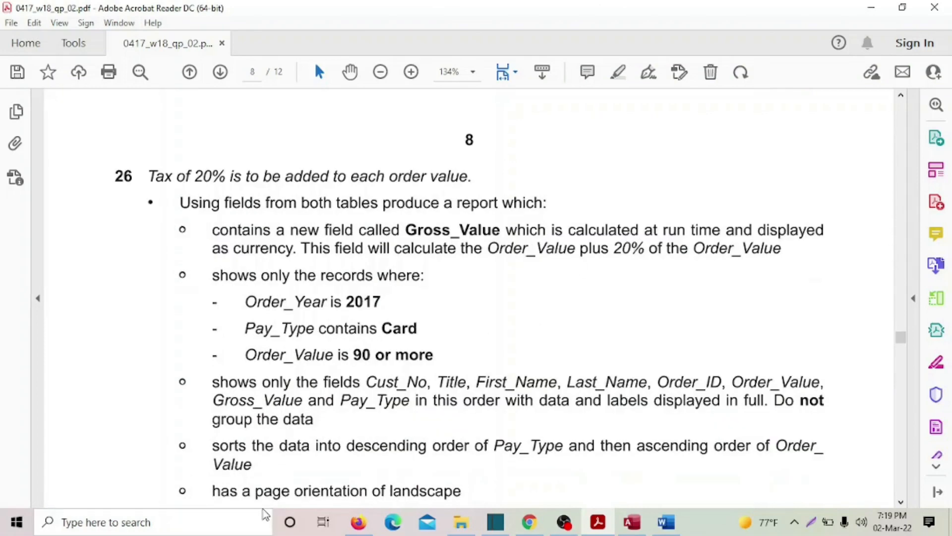
pyautogui.scroll(-14, 321, 333)
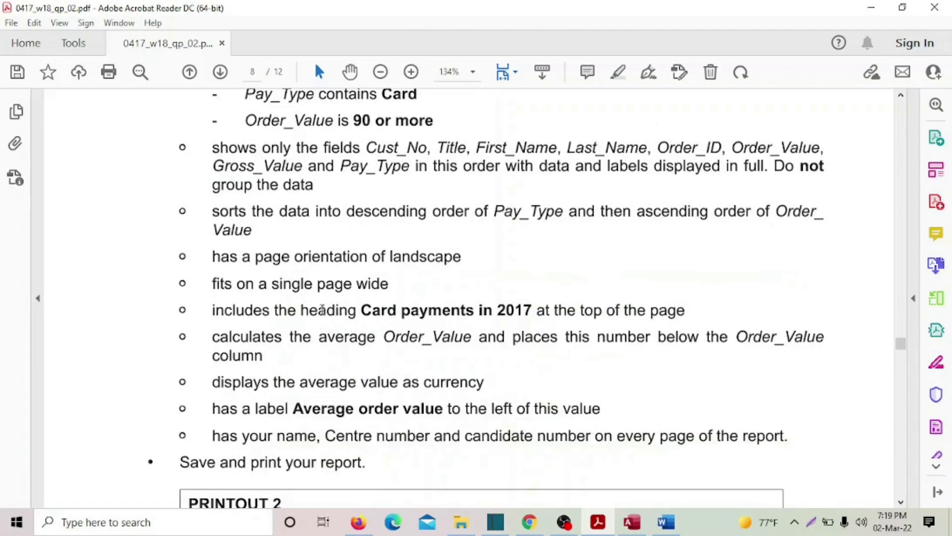
pyautogui.scroll(-15, 322, 301)
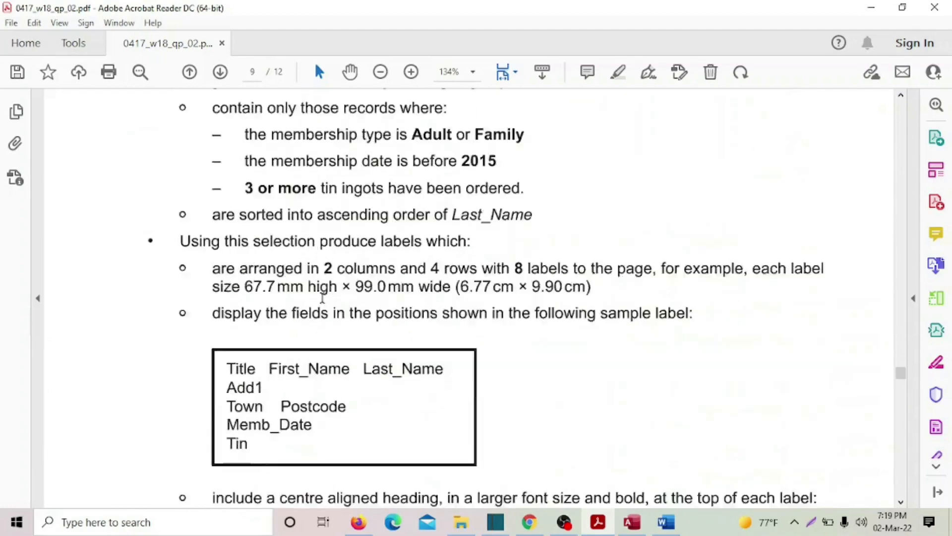
pyautogui.scroll(-10, 322, 298)
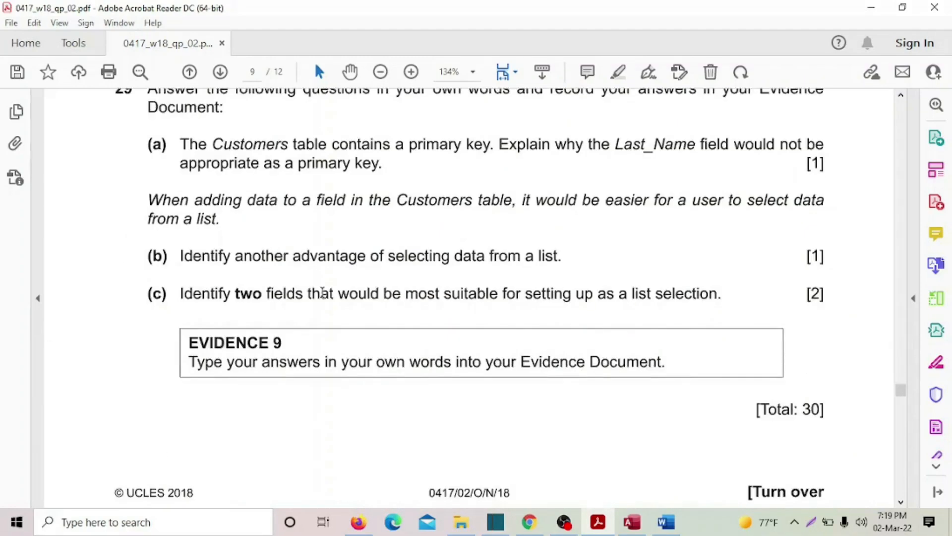
pyautogui.scroll(20, 323, 292)
pyautogui.scroll(20, 322, 288)
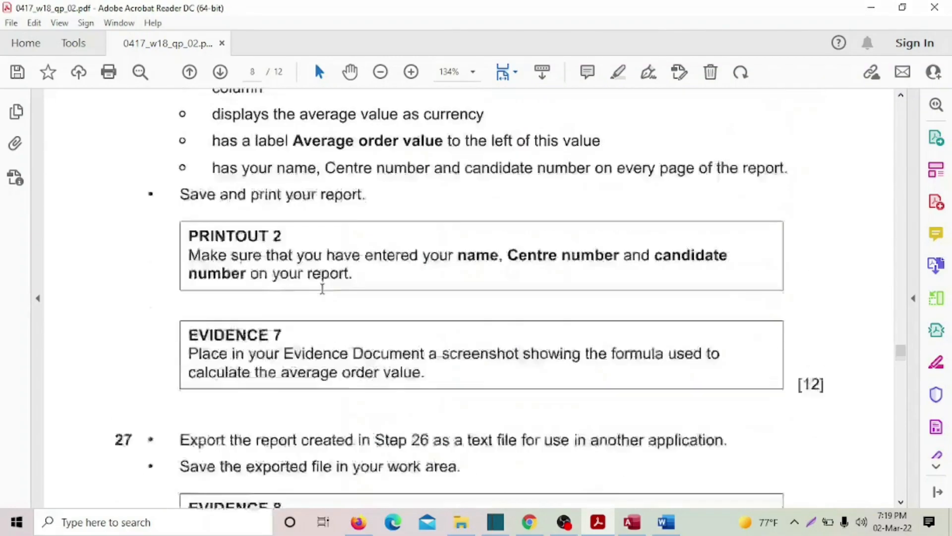
pyautogui.scroll(15, 322, 295)
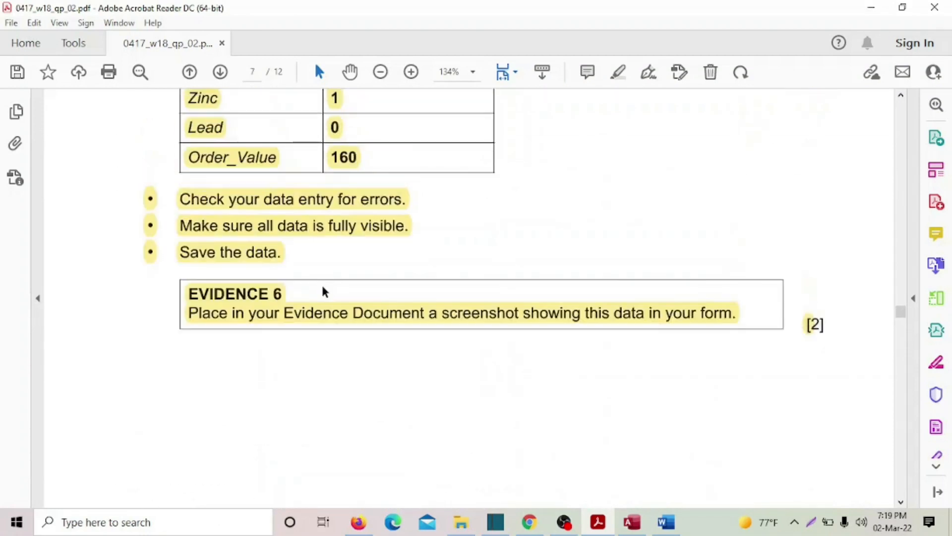
pyautogui.scroll(12, 323, 290)
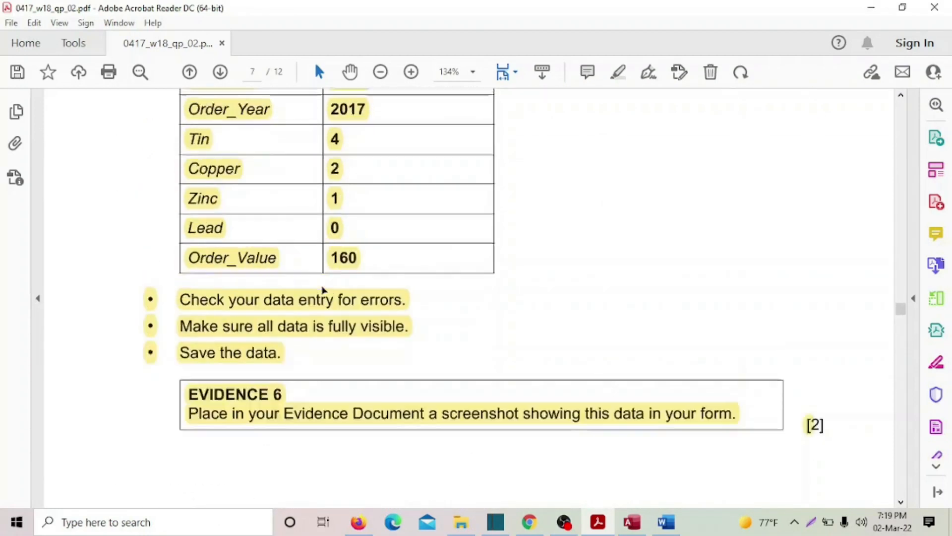
pyautogui.scroll(-8, 323, 285)
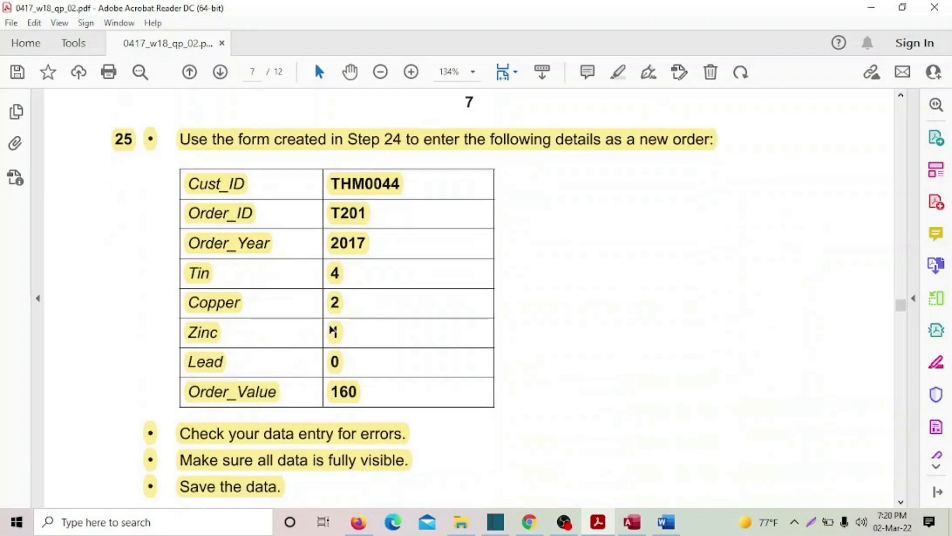